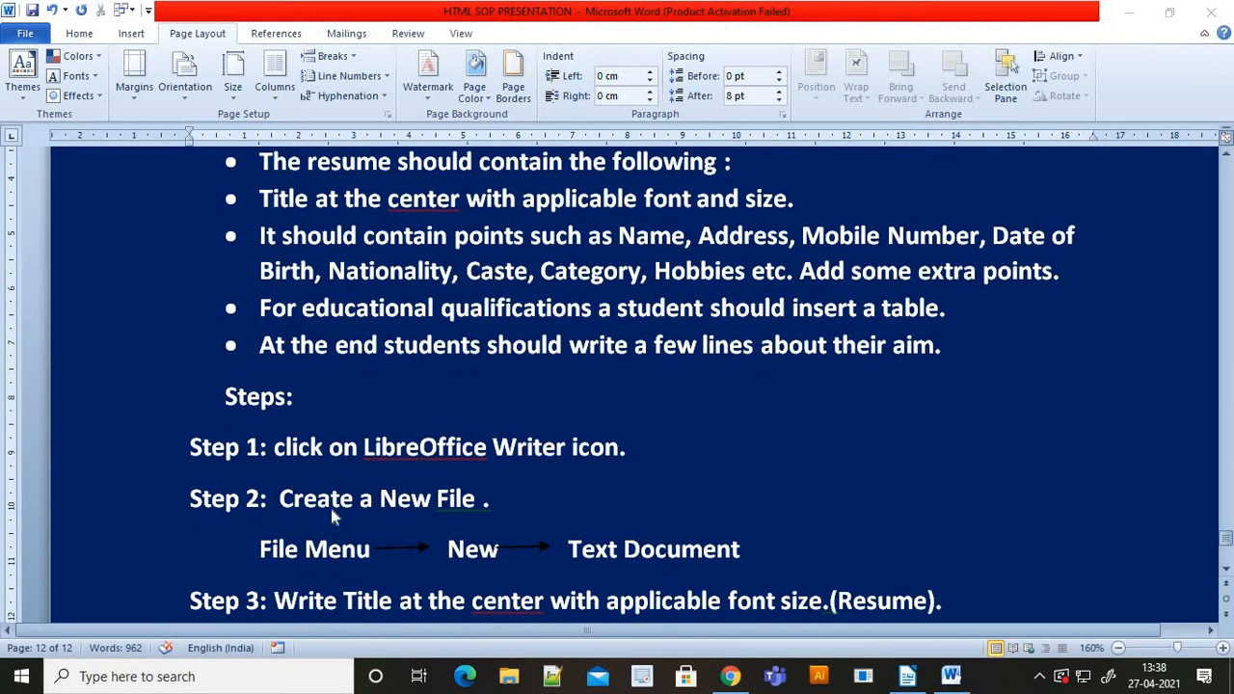
# - Switch to the blank Untitled 2 document in LibreOffice Writer
pyautogui.click(907, 675)
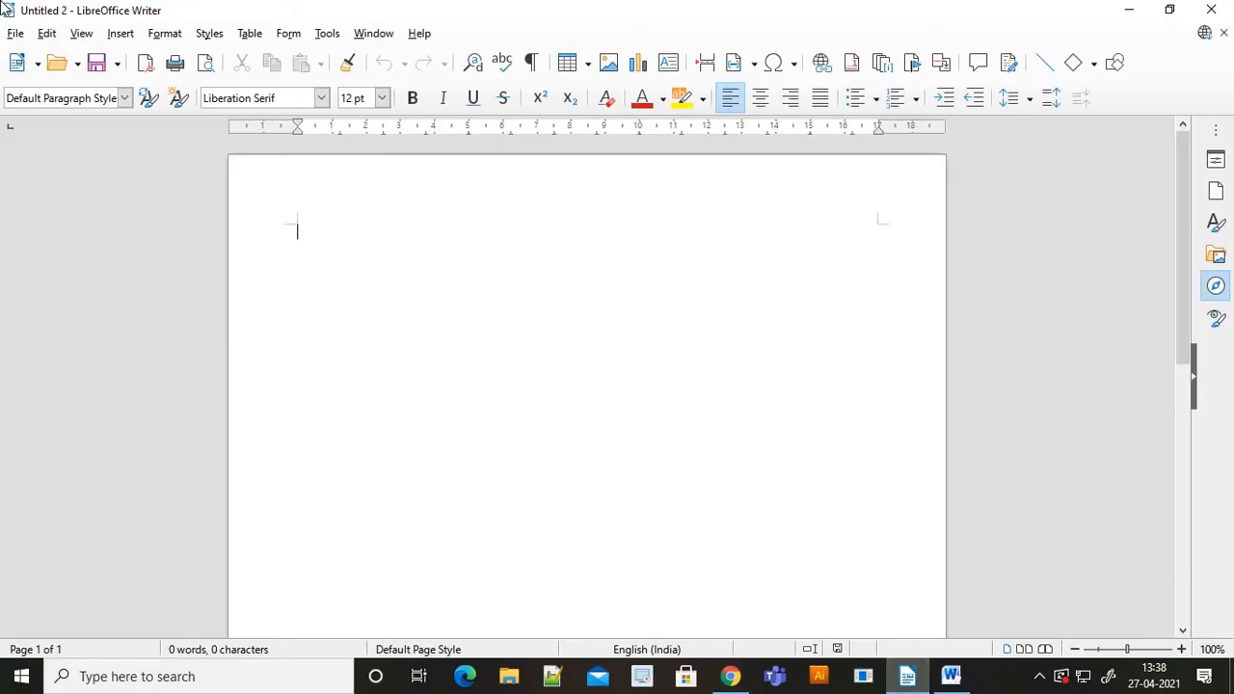
pyautogui.click(14, 33)
pyautogui.moveTo(47, 35)
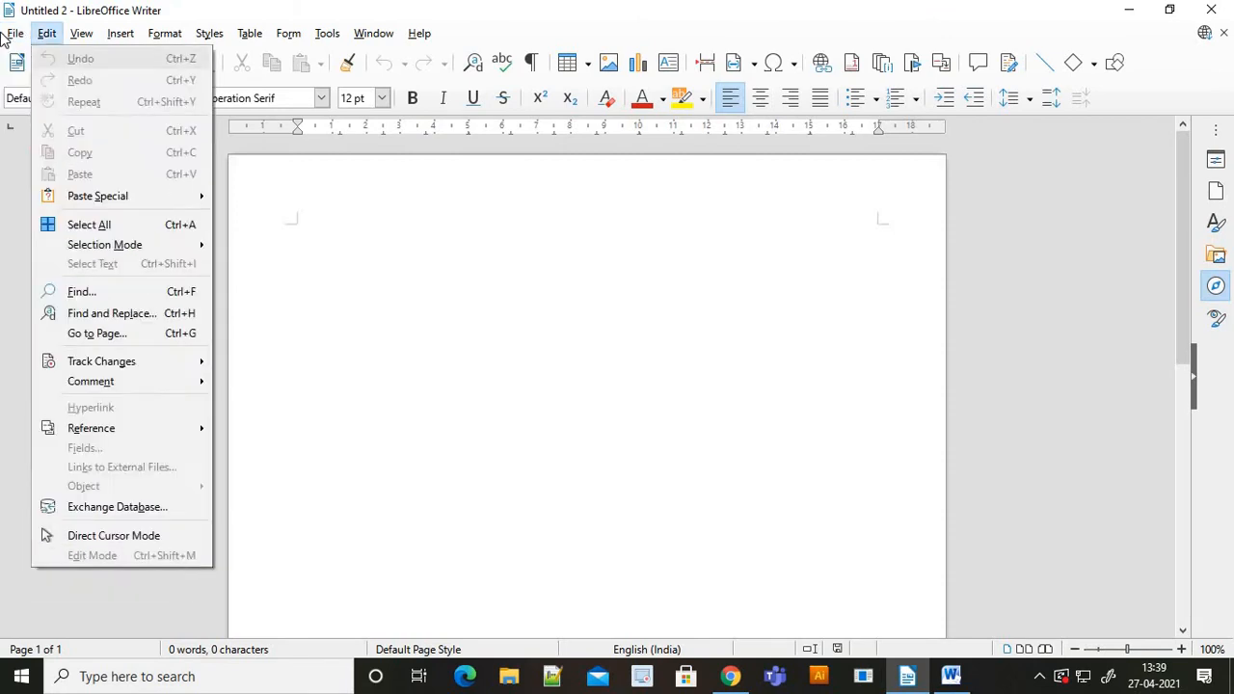
pyautogui.moveTo(97, 60)
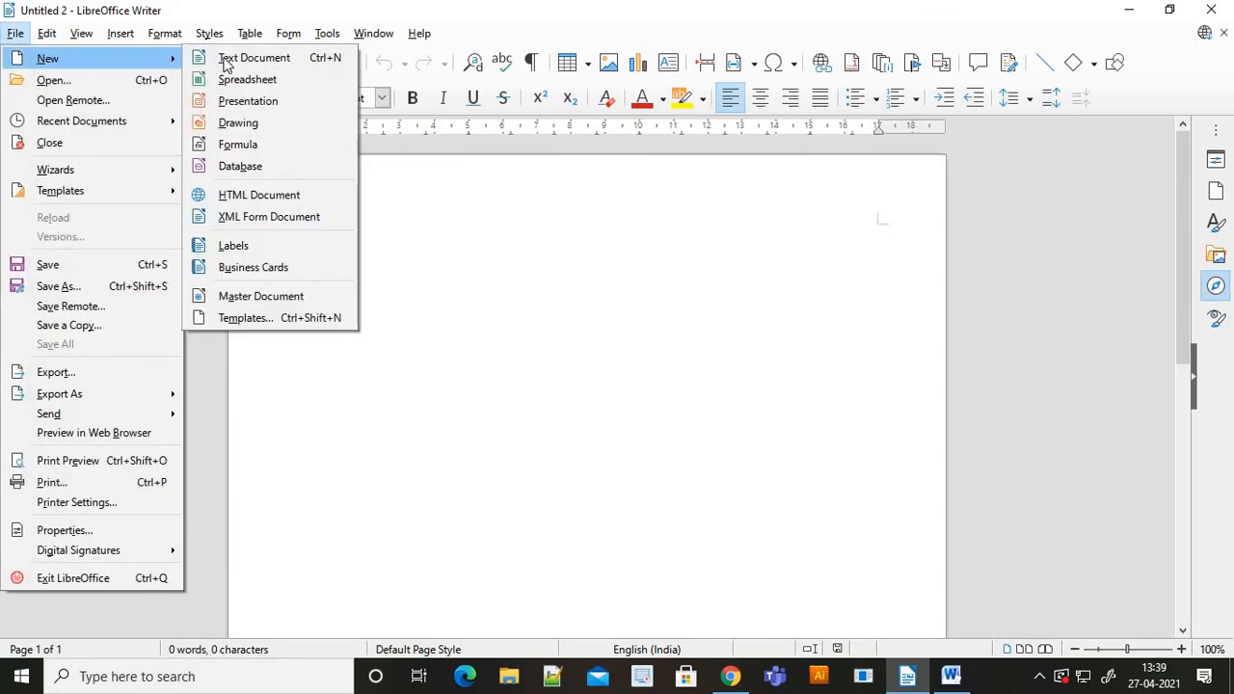
pyautogui.click(498, 242)
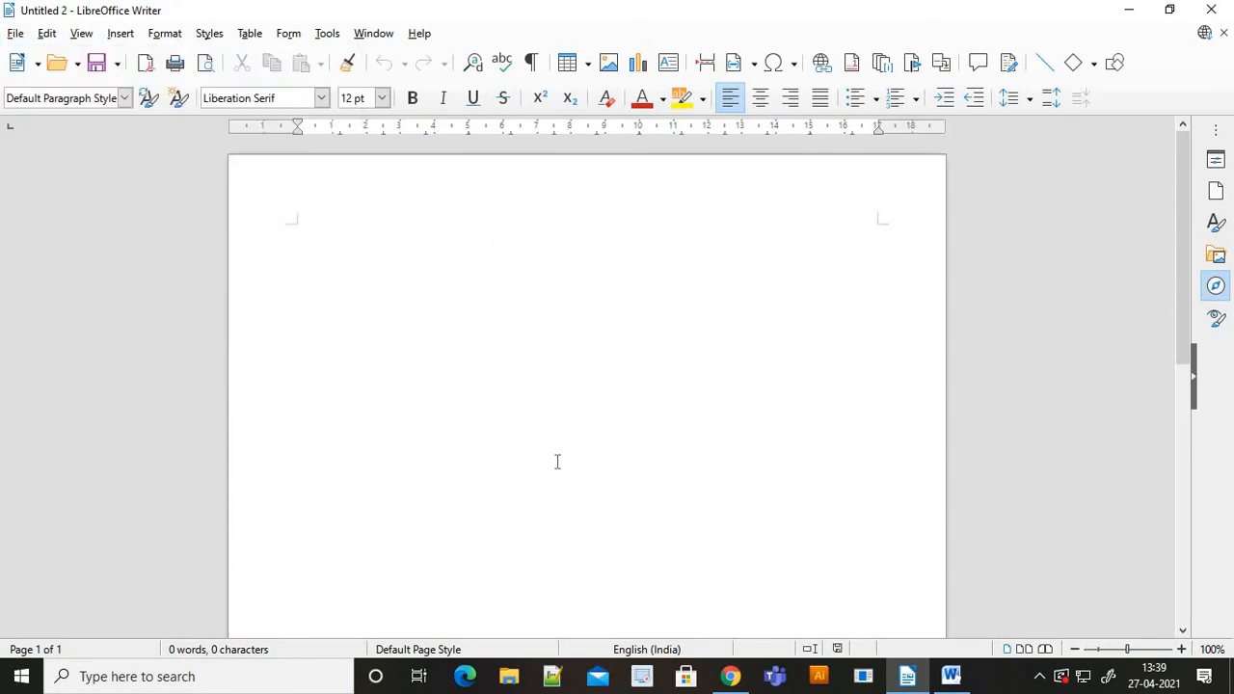
pyautogui.hotkey('alt', 'Tab')
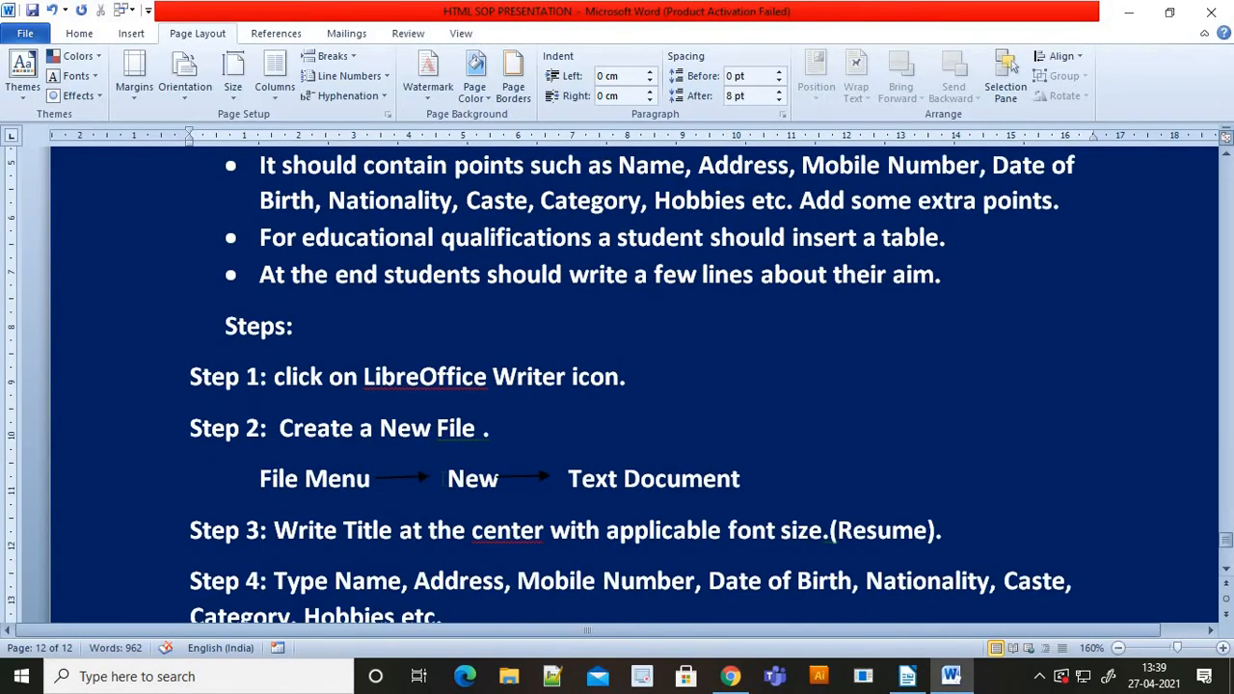
pyautogui.scroll(-3, 832, 534)
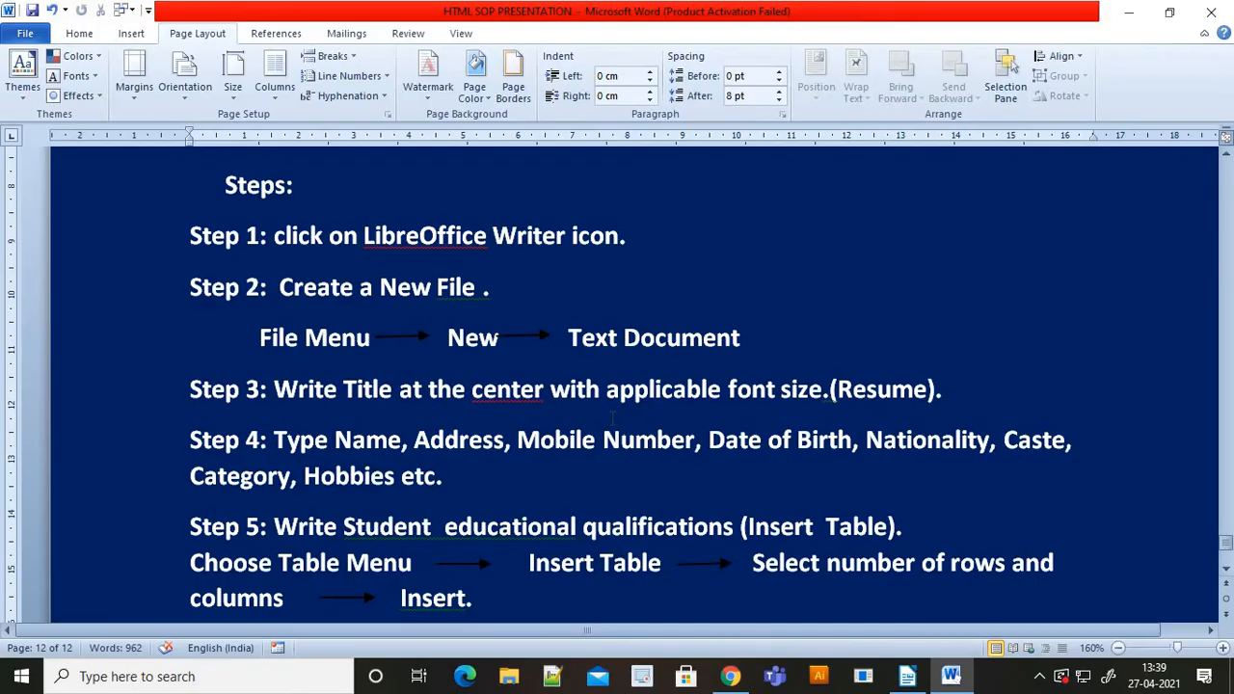
pyautogui.hotkey('alt', 'Tab')
# - Type the title Resume and make it bold, centred and 36 pt
pyautogui.write('Re')
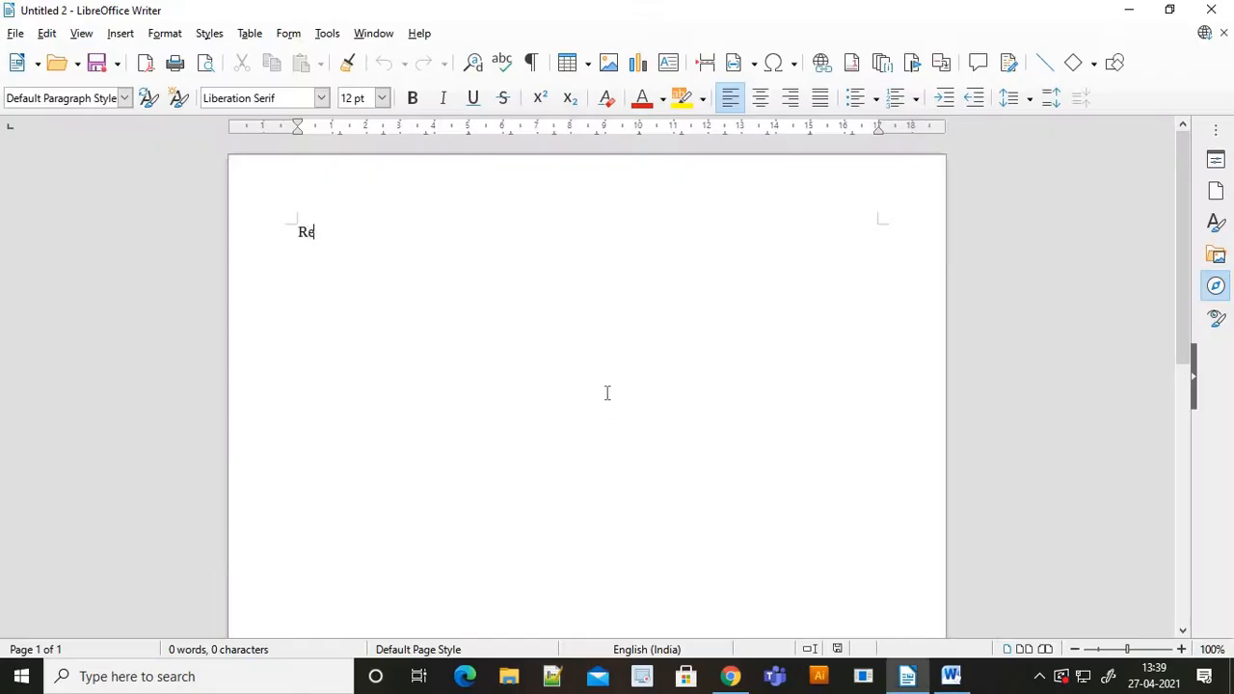
pyautogui.write('sume')
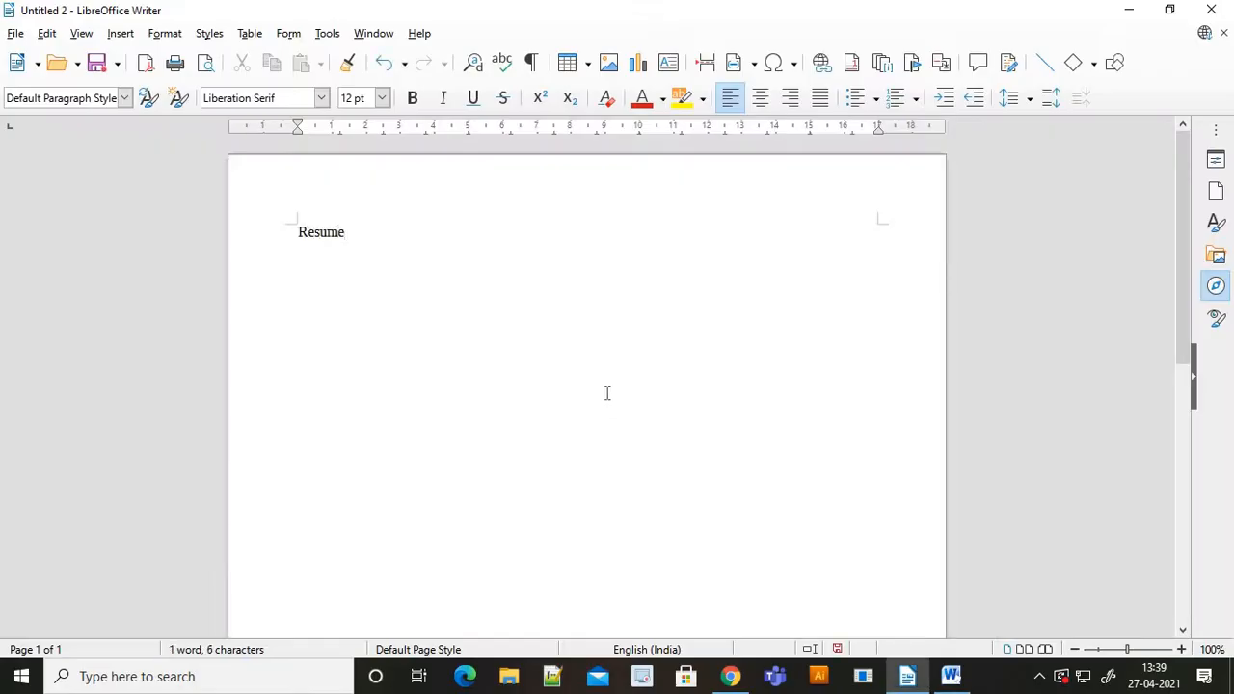
pyautogui.hotkey('shift', 'Left')
pyautogui.hotkey('shift', 'Left')
pyautogui.hotkey('shift', 'Left')
pyautogui.hotkey('shift', 'Left')
pyautogui.hotkey('shift', 'Left')
pyautogui.hotkey('shift', 'Left')
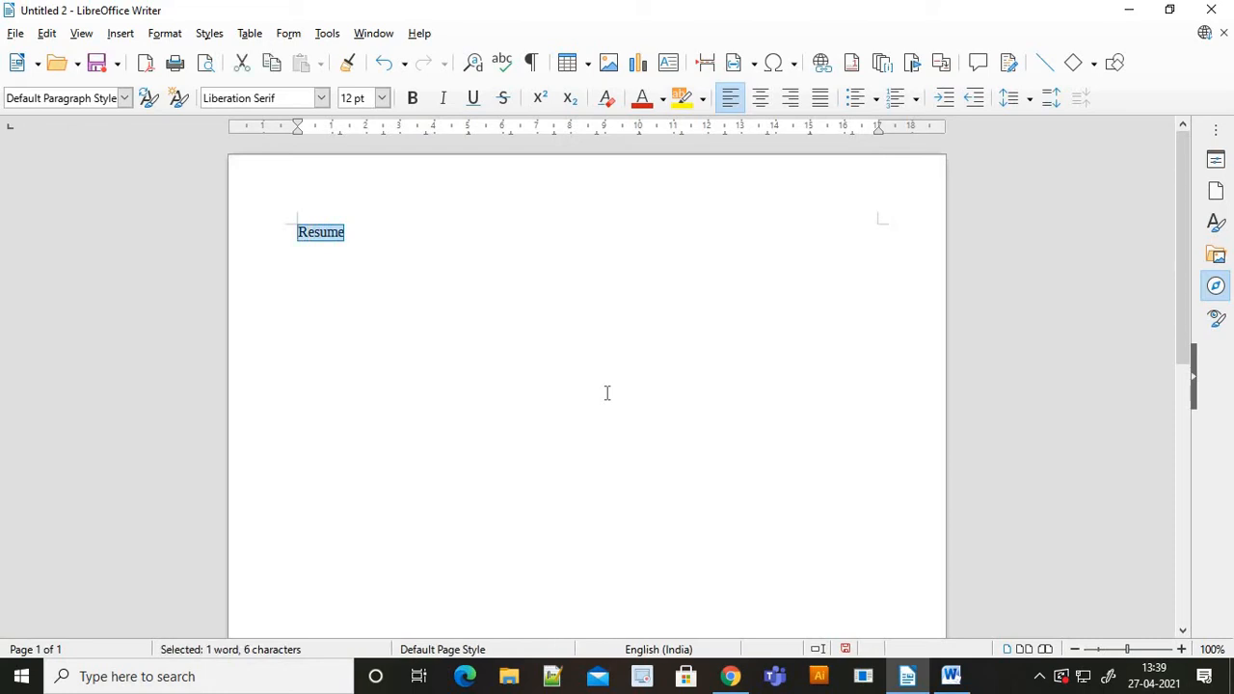
pyautogui.click(412, 98)
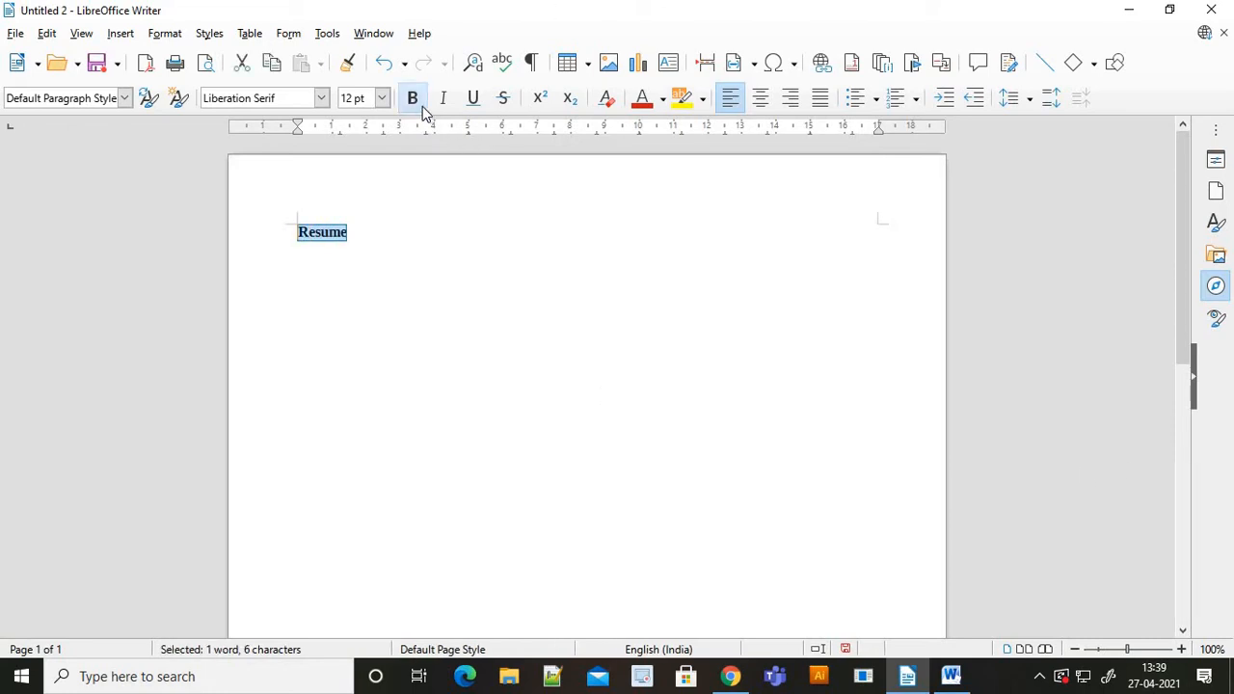
pyautogui.click(760, 100)
pyautogui.click(675, 242)
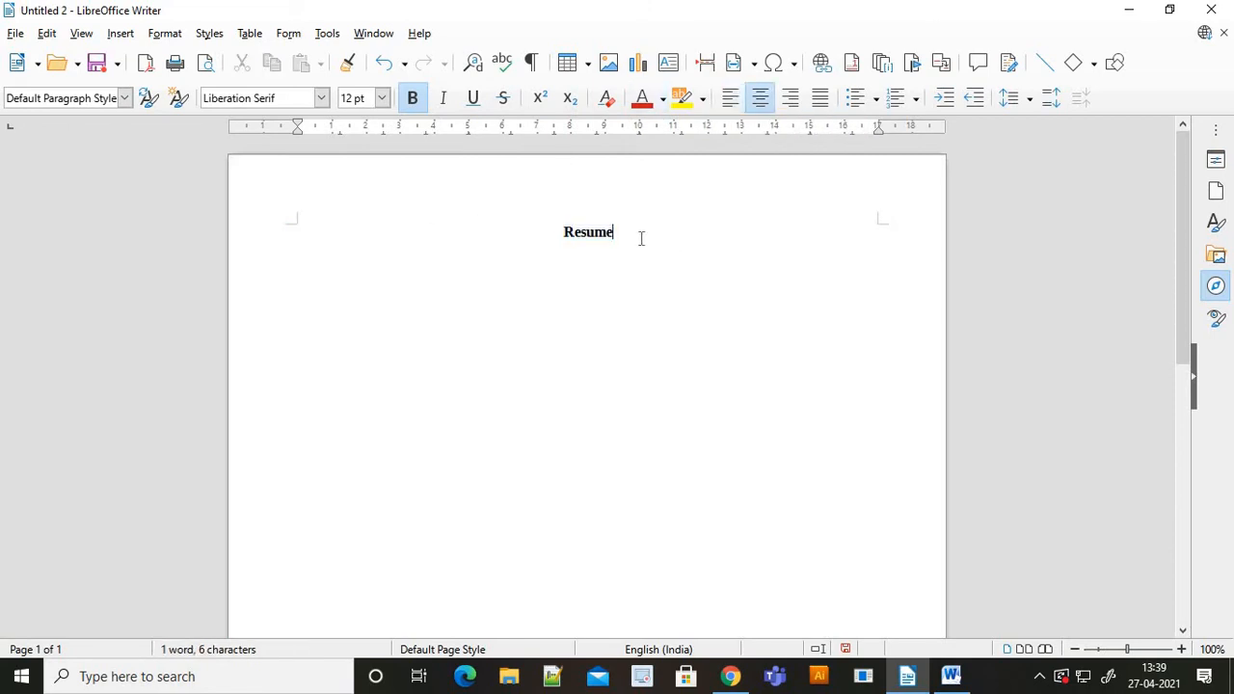
pyautogui.moveTo(642, 237); pyautogui.dragTo(537, 224)
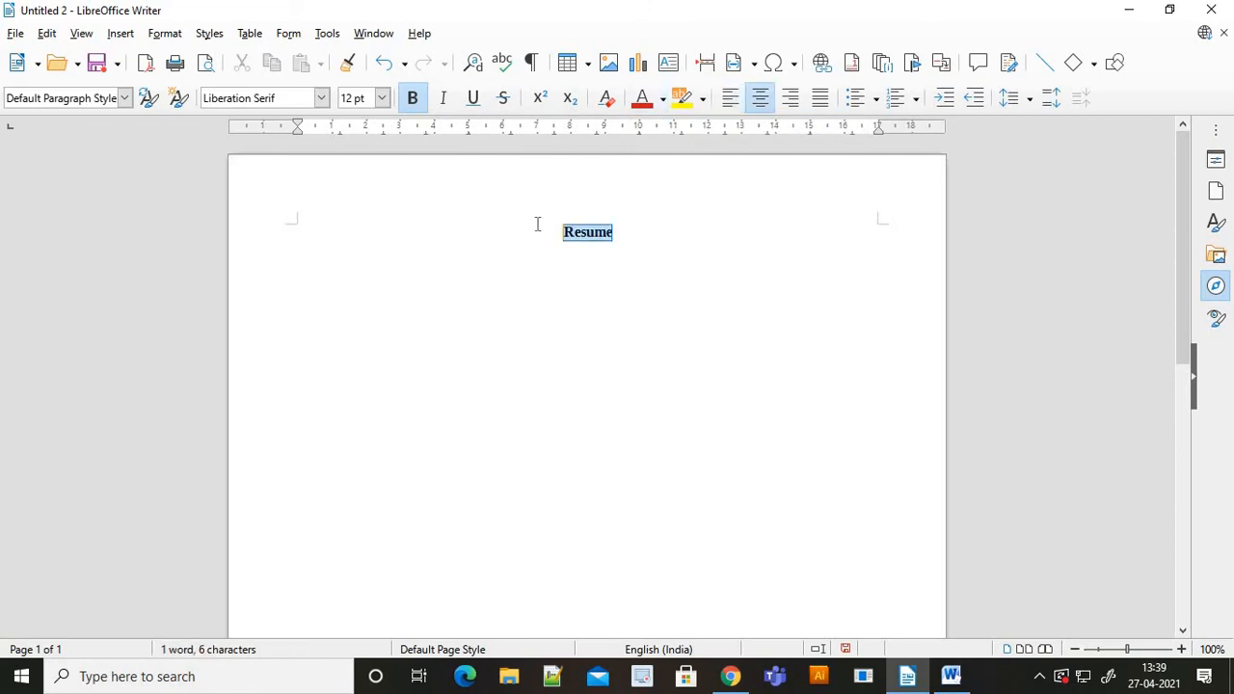
pyautogui.click(385, 99)
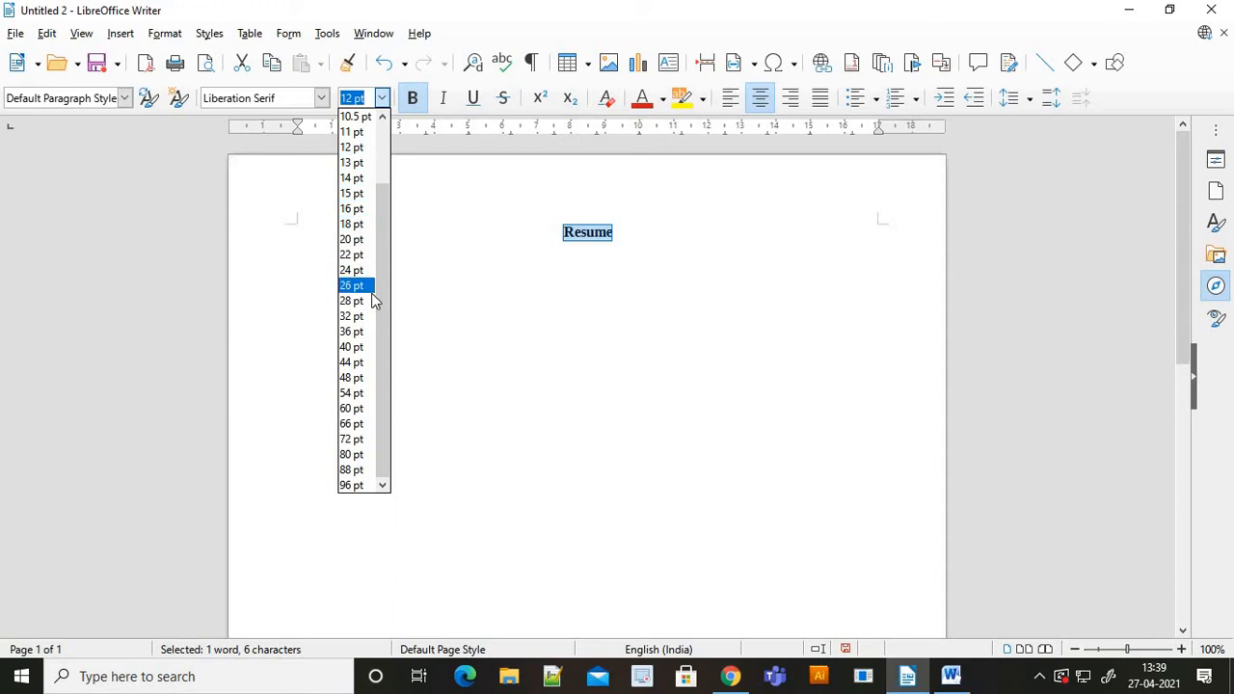
pyautogui.click(347, 270)
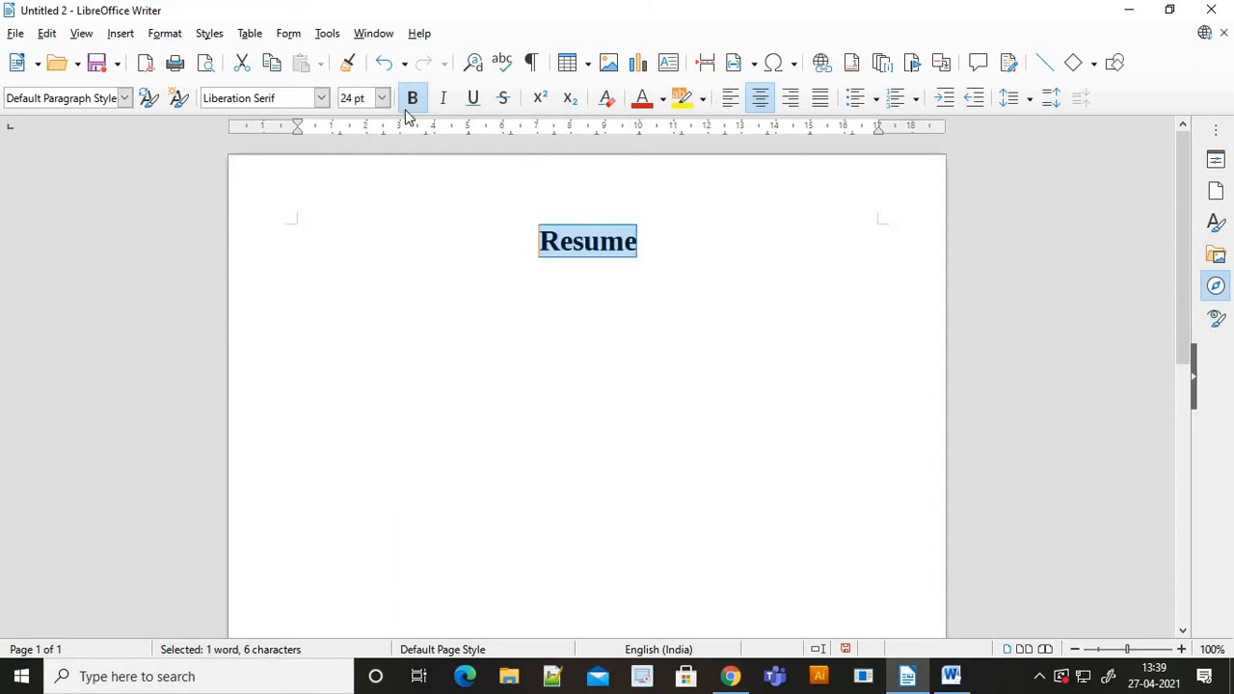
pyautogui.click(383, 100)
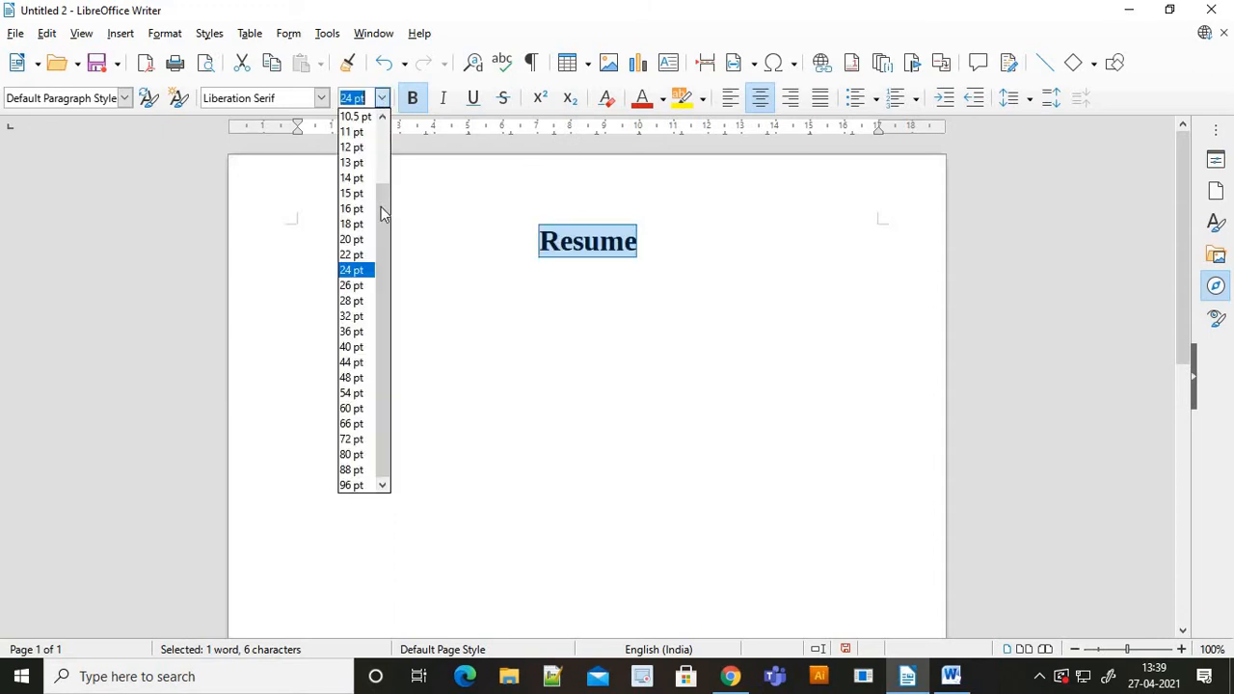
pyautogui.click(345, 334)
pyautogui.press('Left')
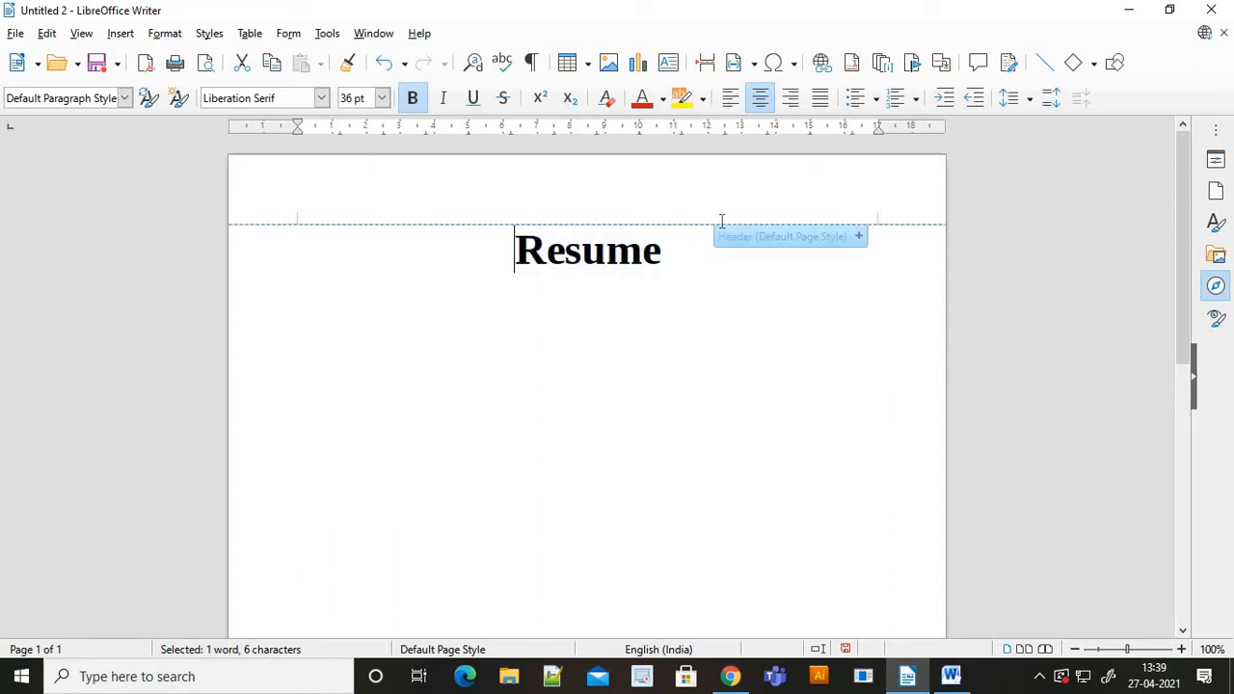
# - Start a left-aligned 20 pt line below the title, leaving an extra empty line
pyautogui.click(684, 253)
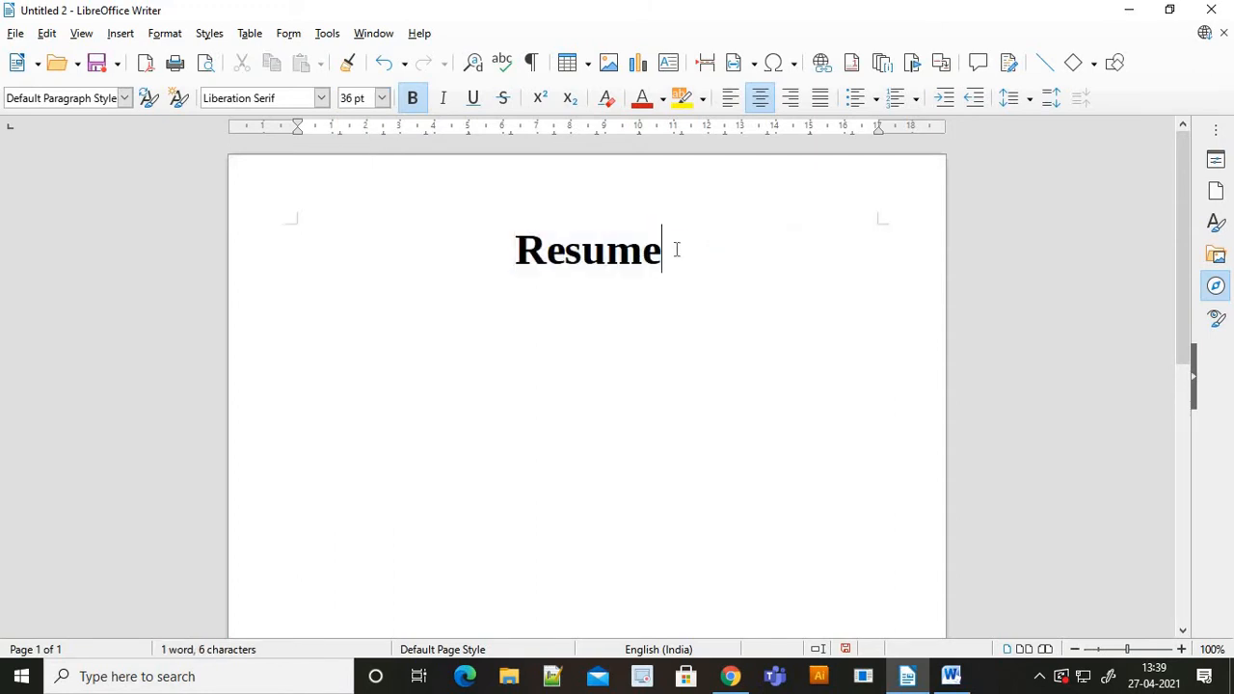
pyautogui.click(383, 97)
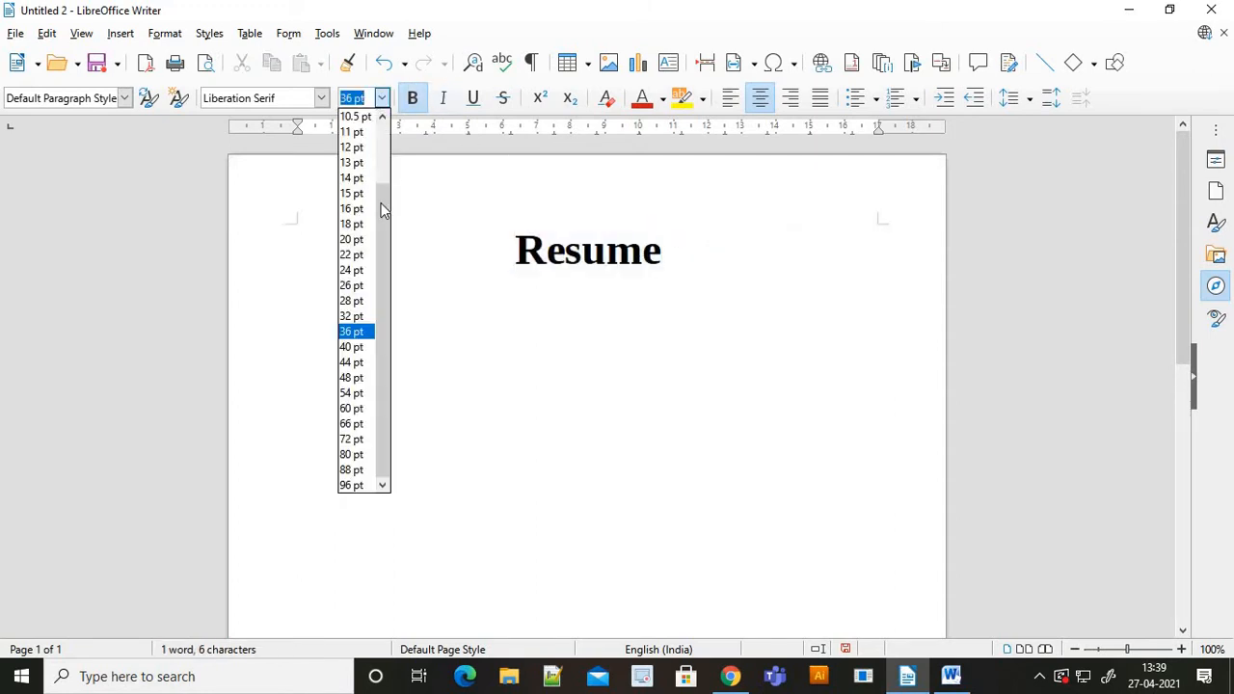
pyautogui.click(349, 240)
pyautogui.press('Return')
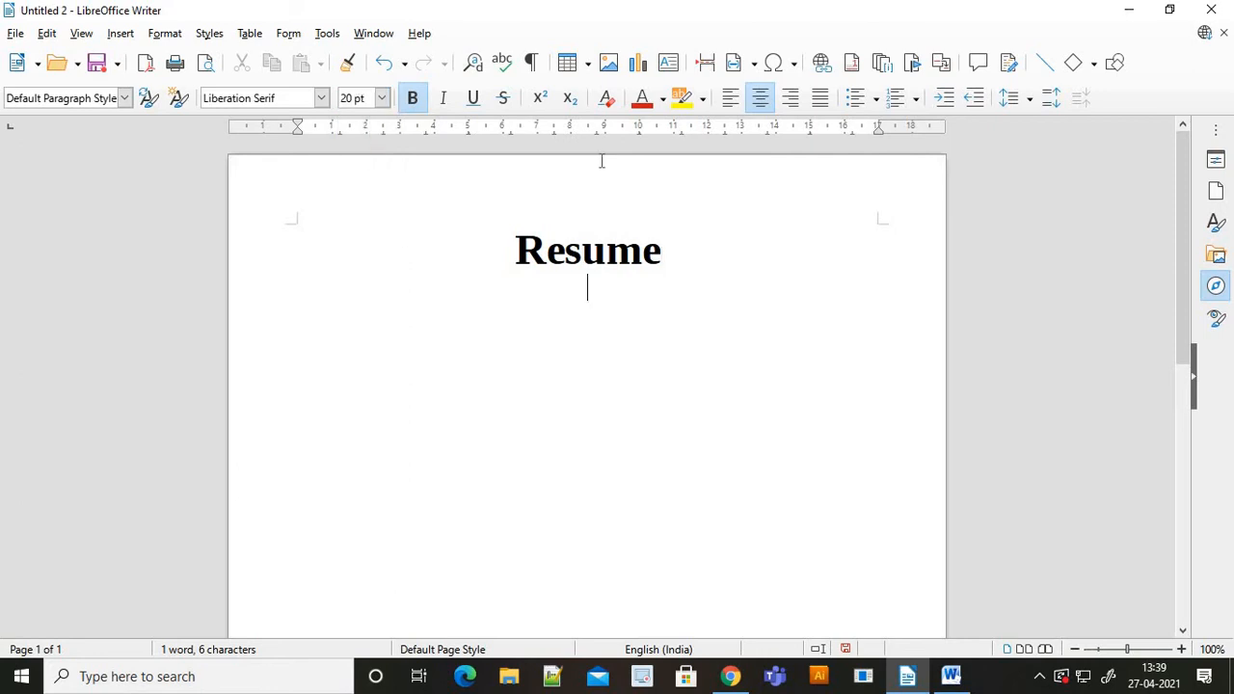
pyautogui.click(730, 100)
pyautogui.press('Return')
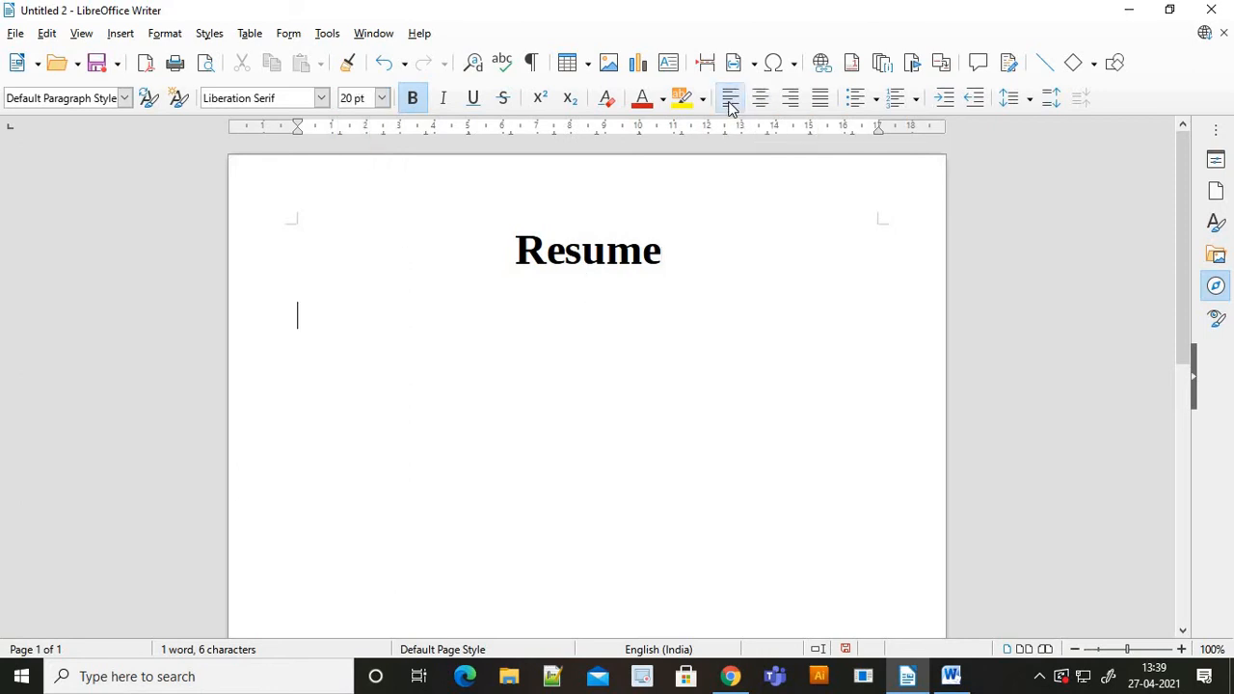
pyautogui.hotkey('alt', 'Tab')
# - Highlight Steps 1–3 of the Word instructions, trying yellow, red and grey colours
pyautogui.scroll(-1, 495, 341)
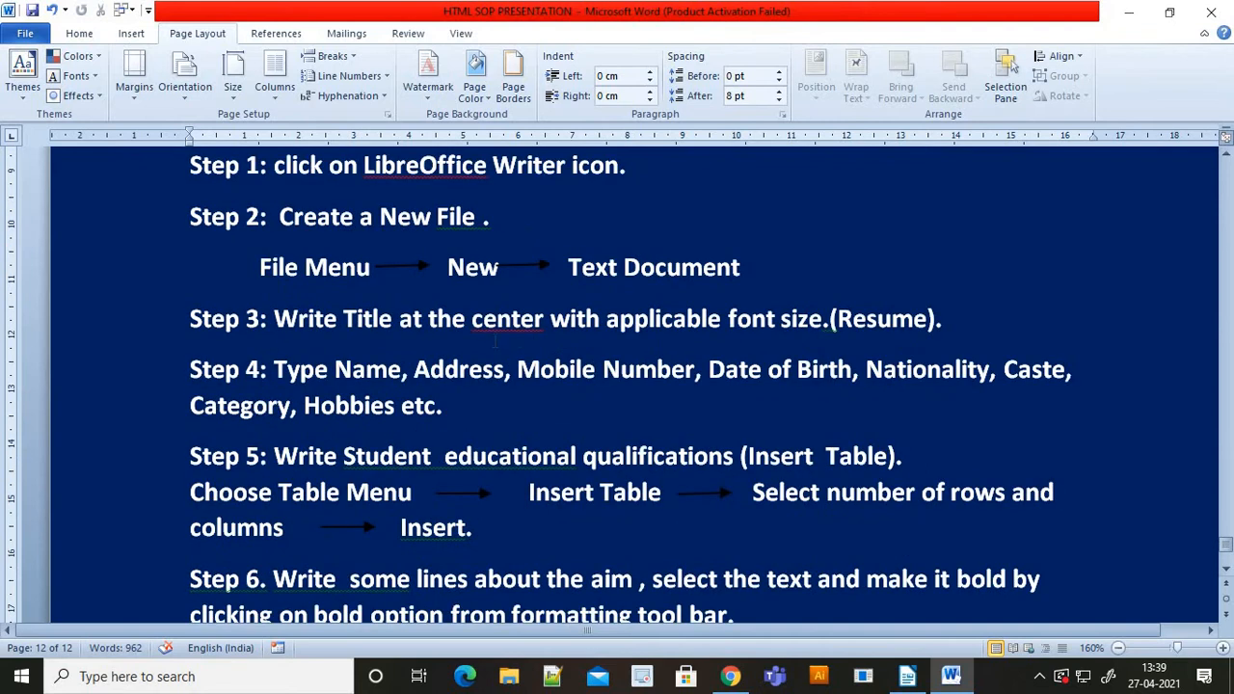
pyautogui.scroll(1, 484, 338)
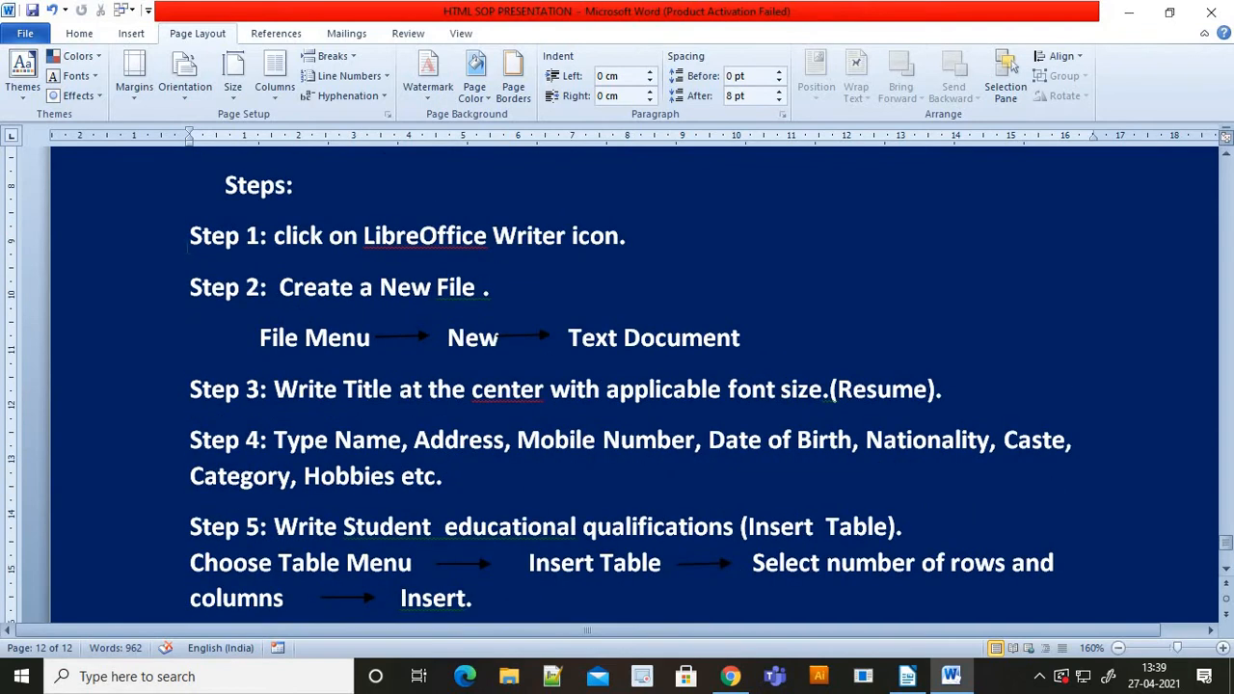
pyautogui.moveTo(192, 236); pyautogui.dragTo(960, 393)
pyautogui.click(79, 33)
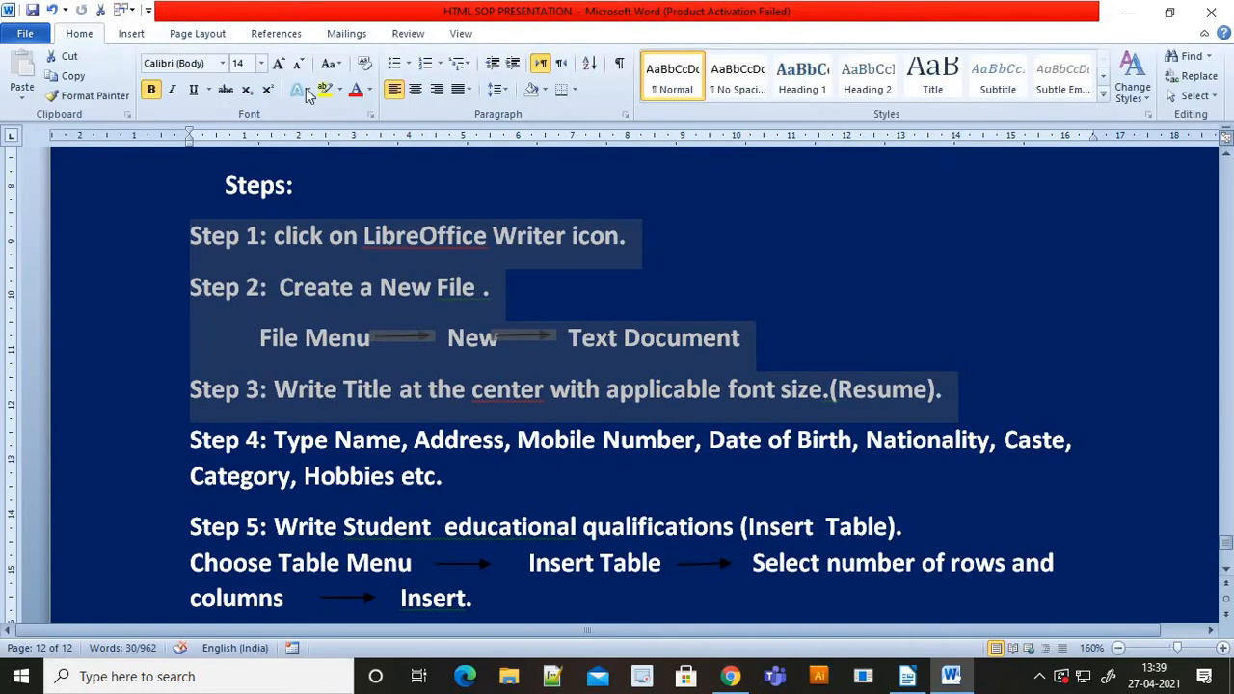
pyautogui.click(322, 90)
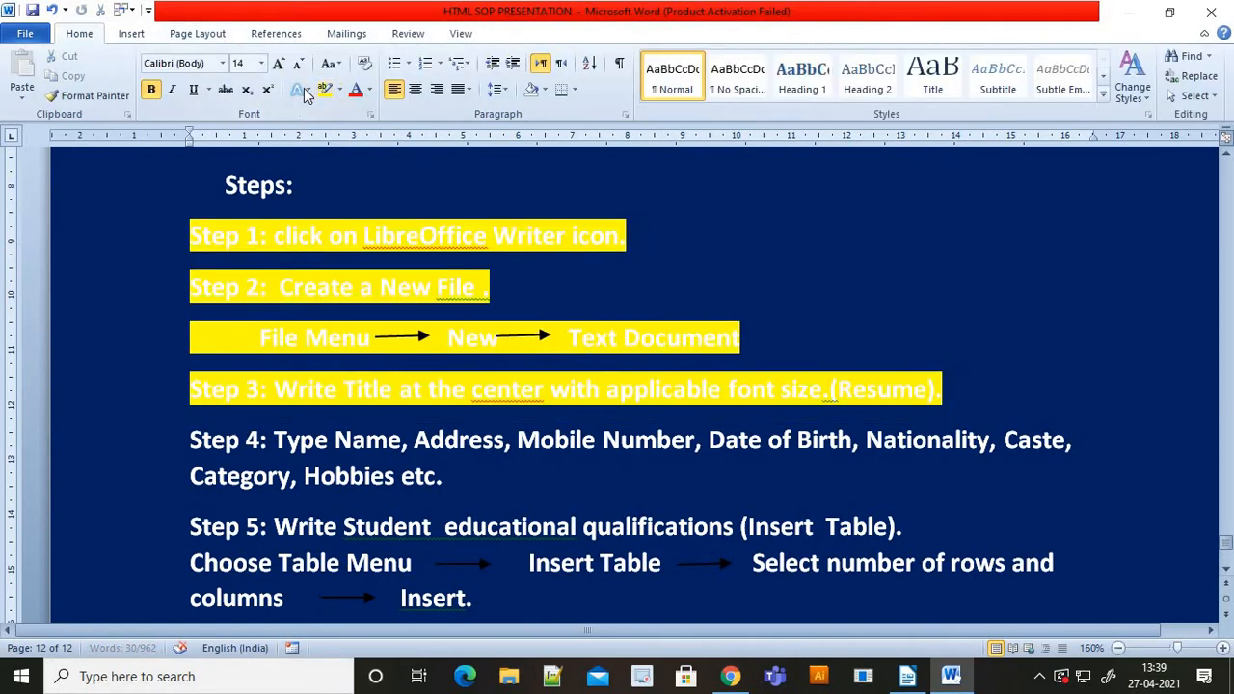
pyautogui.click(339, 90)
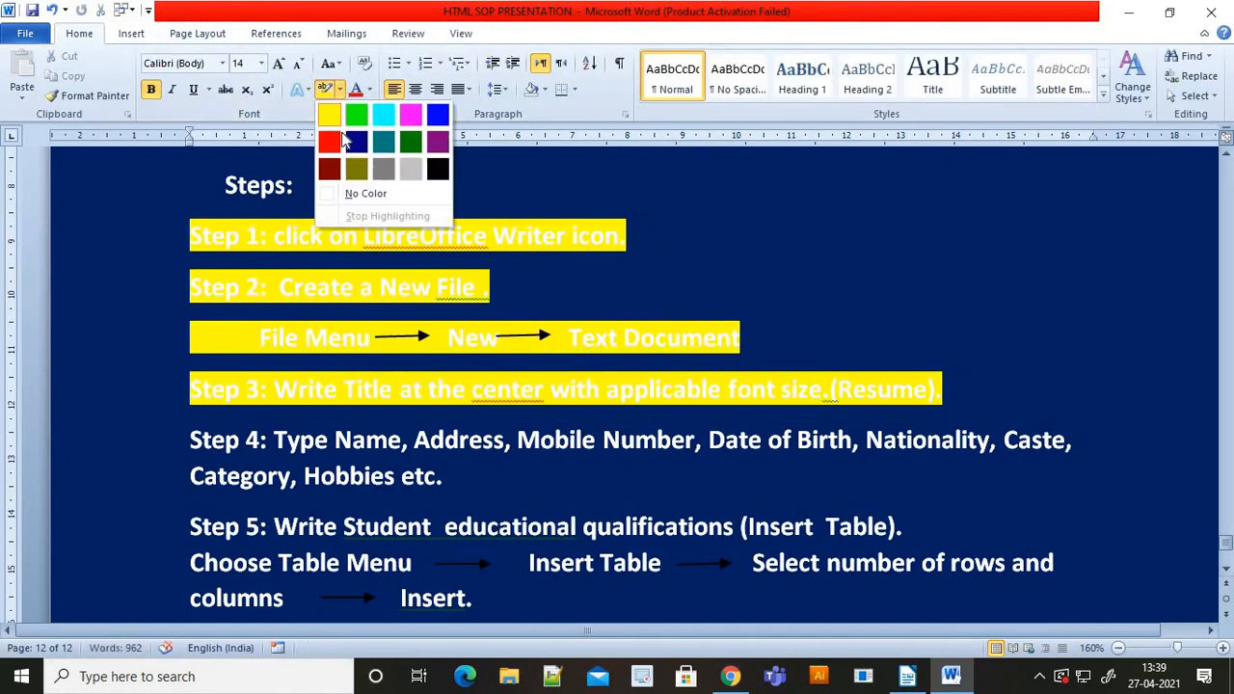
pyautogui.click(329, 143)
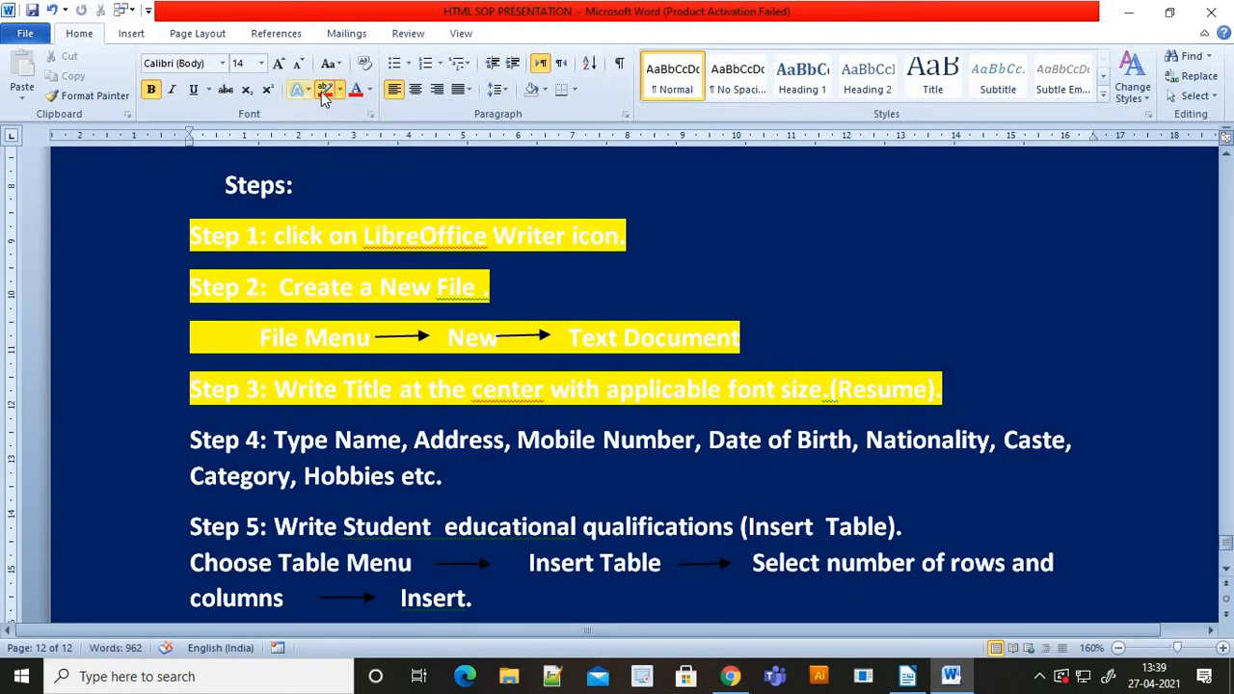
pyautogui.click(339, 90)
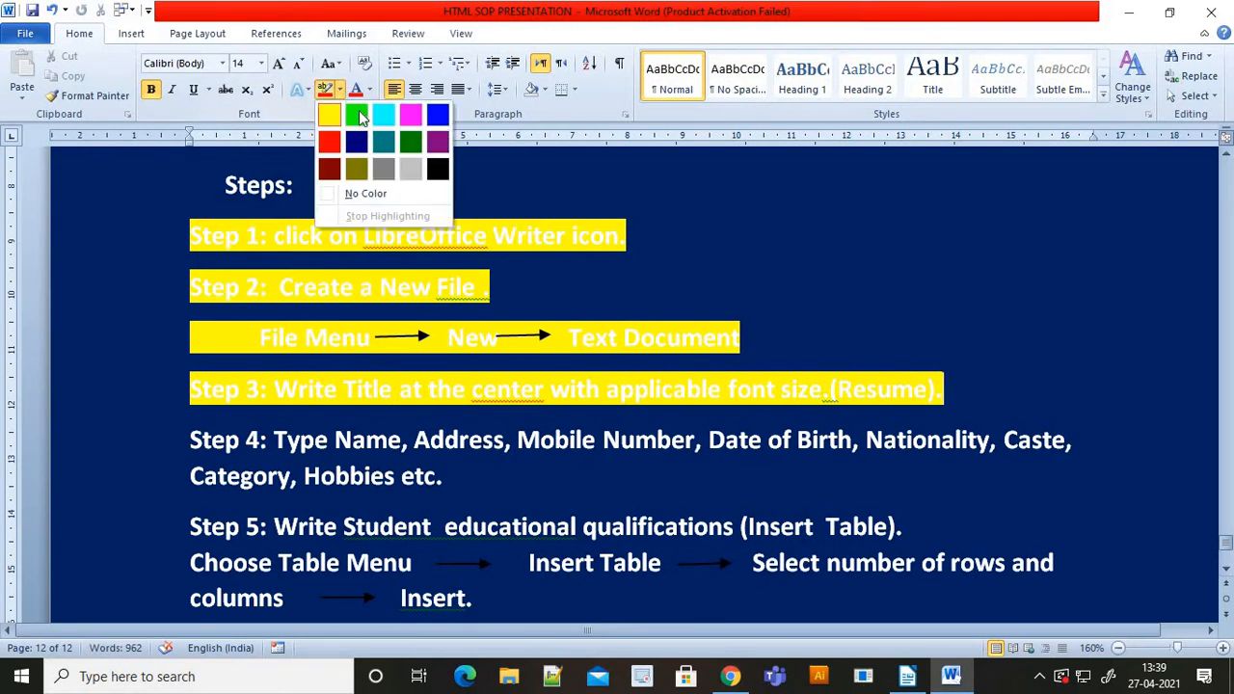
pyautogui.click(389, 172)
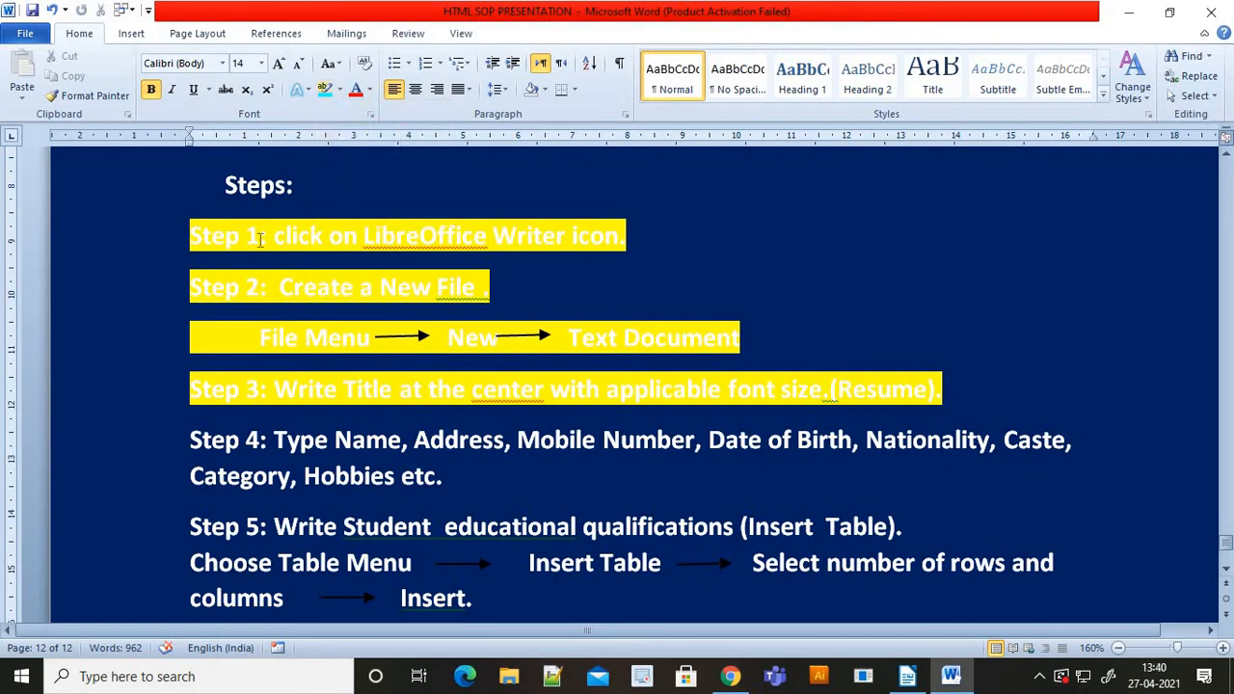
# - Reselect and deselect the instruction text, then scroll the Word instructions down to Step 4
pyautogui.moveTo(220, 184); pyautogui.dragTo(972, 388)
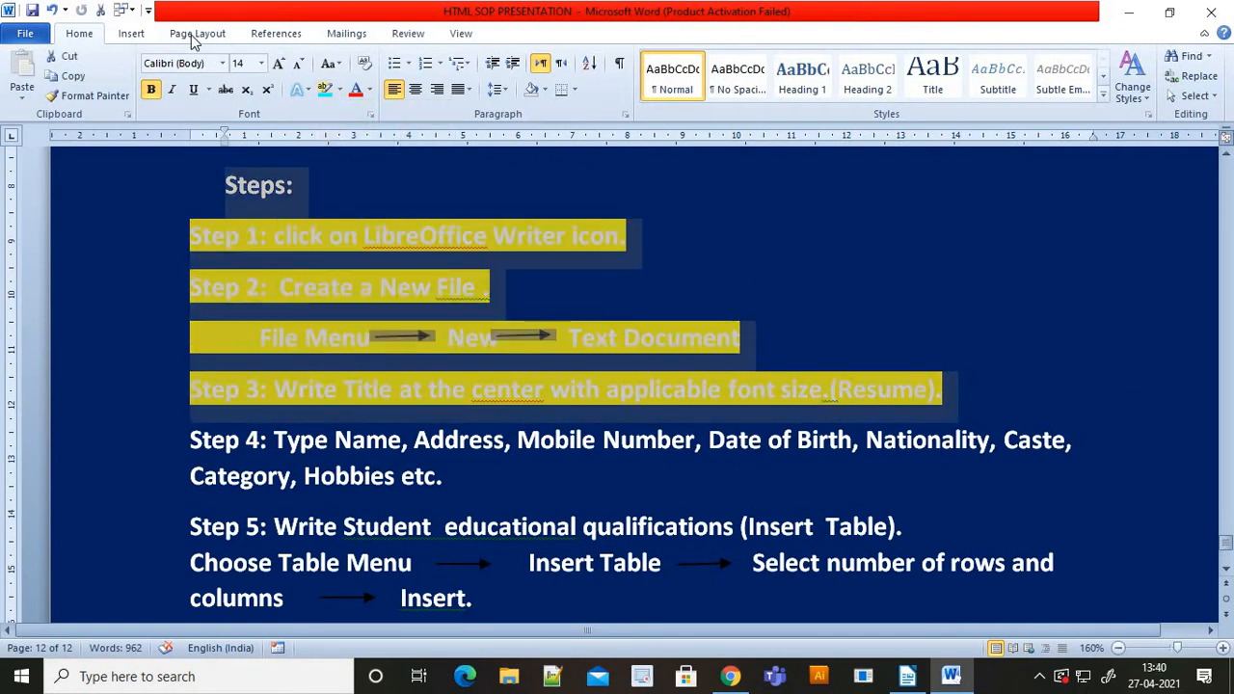
pyautogui.click(326, 90)
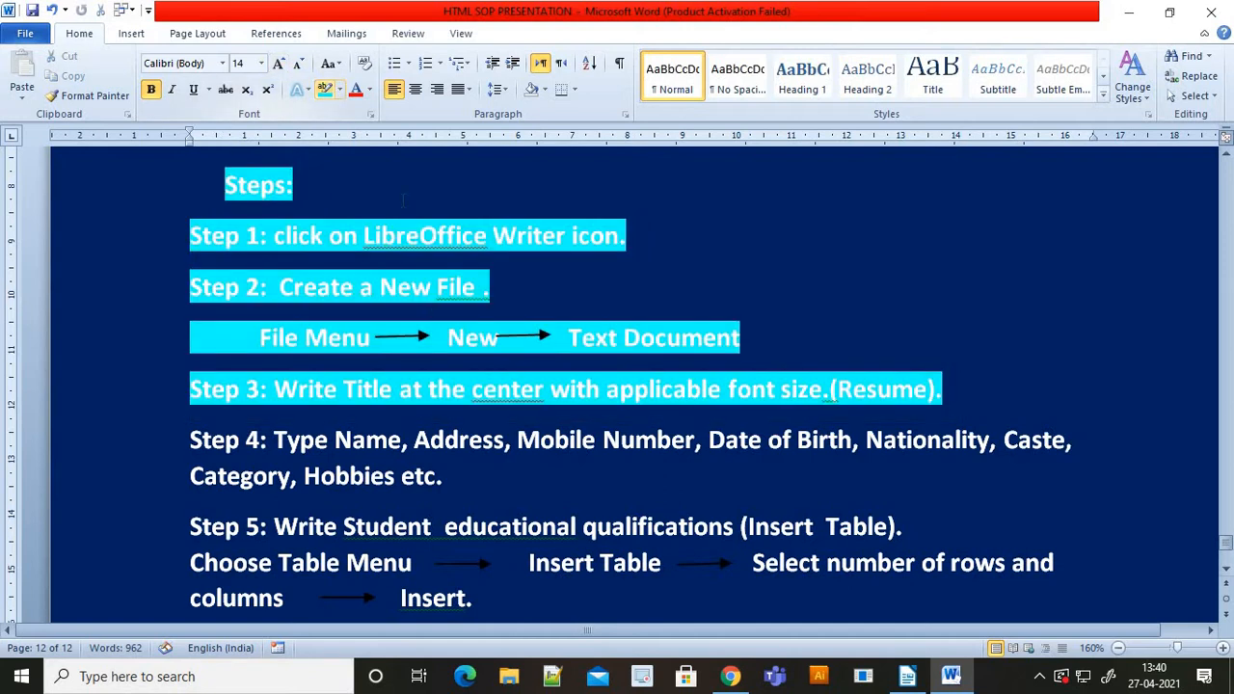
pyautogui.click(399, 388)
pyautogui.scroll(-2, 396, 473)
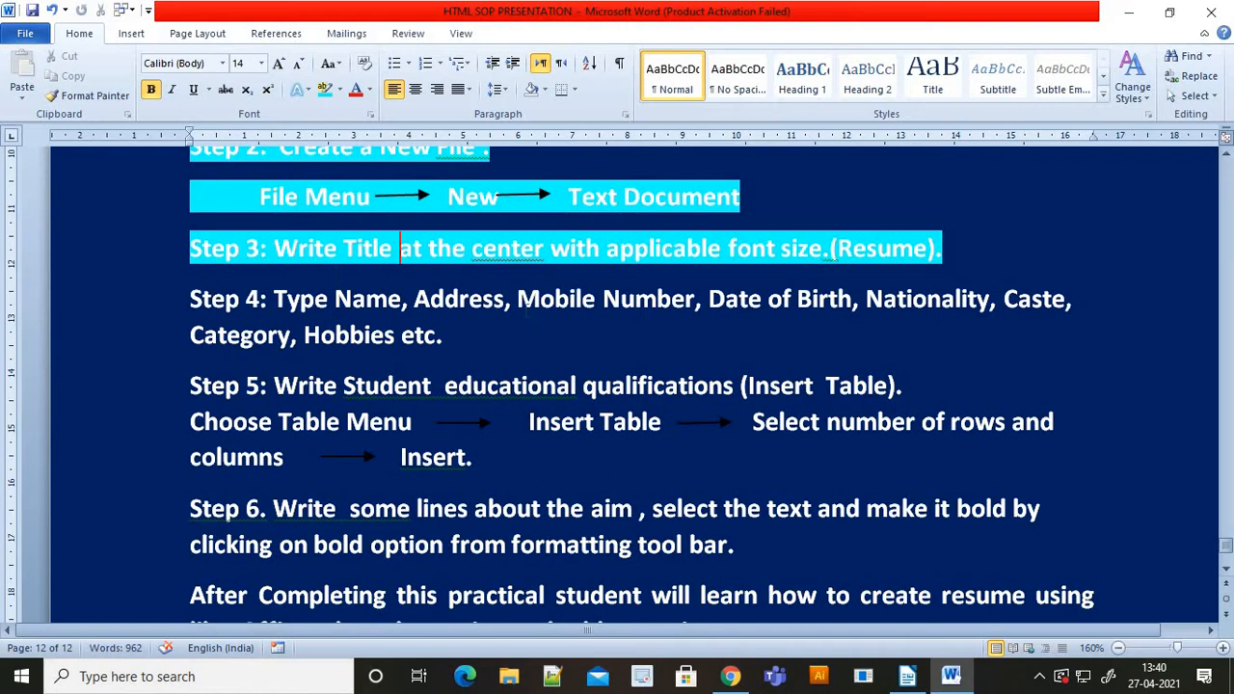
pyautogui.hotkey('alt', 'Tab')
# - Type the Name label and the person's full name, tab-aligned, then start a new line
pyautogui.write('Namr')
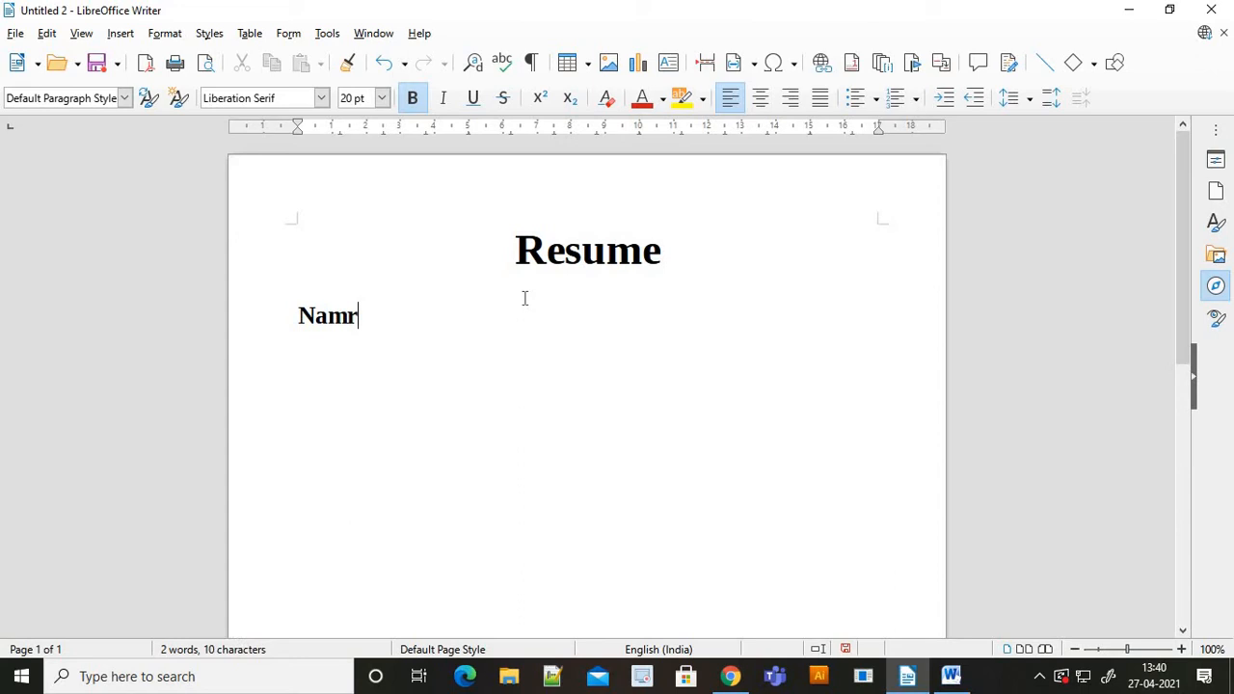
pyautogui.press('BackSpace')
pyautogui.write('e')
pyautogui.press('Tab')
pyautogui.press('Tab')
pyautogui.press('Tab')
pyautogui.press('Tab')
pyautogui.press('Tab')
pyautogui.press('Tab')
pyautogui.press('Tab')
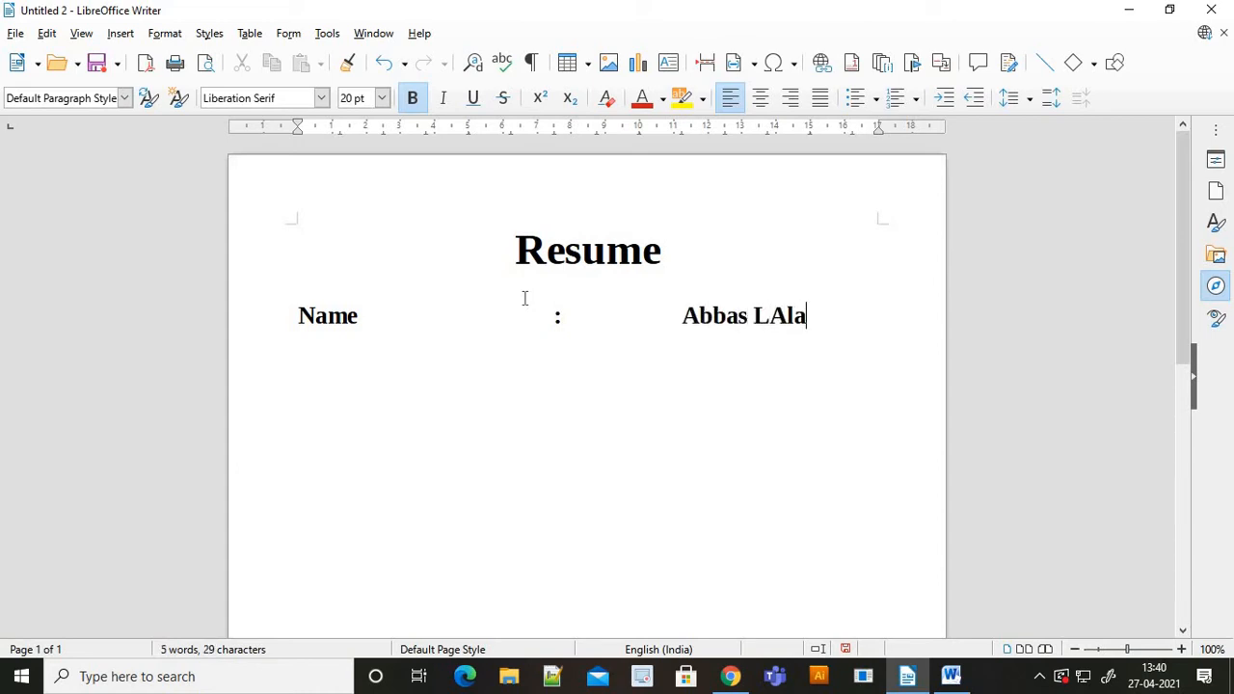
pyautogui.press('Return')
pyautogui.hotkey('alt', 'Tab')
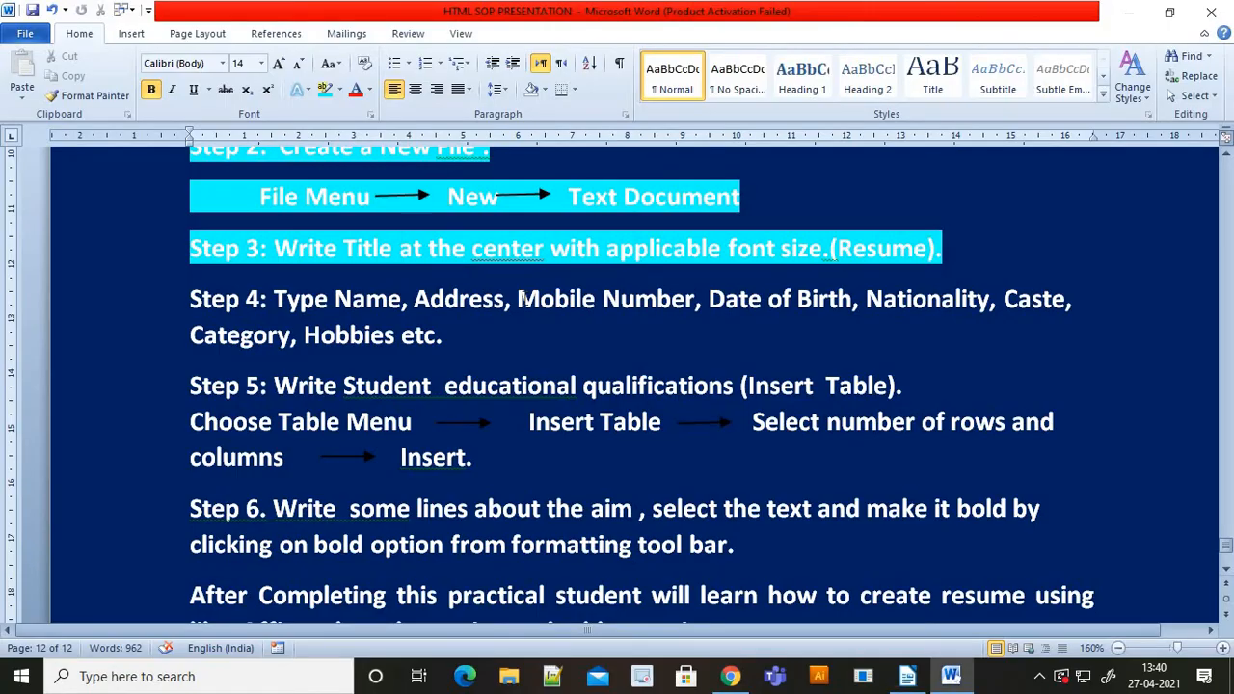
pyautogui.hotkey('alt', 'Tab')
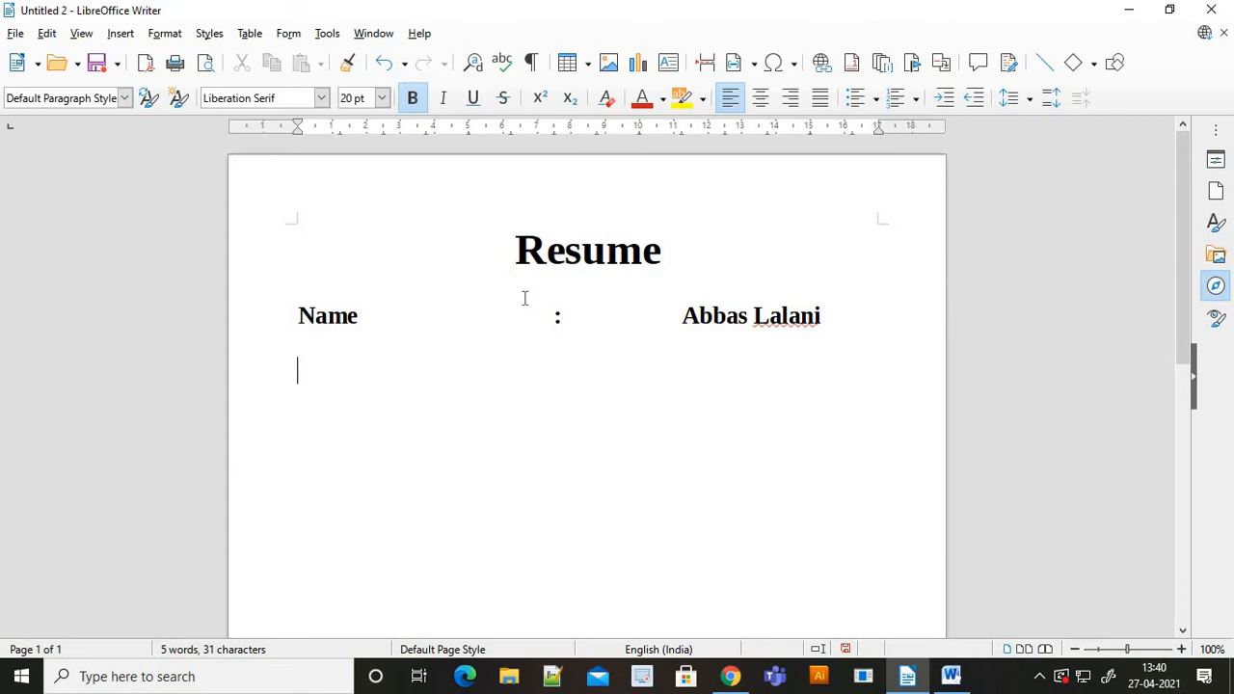
# - Type the Address label and the first part of the postal address in the value column
pyautogui.write('Address')
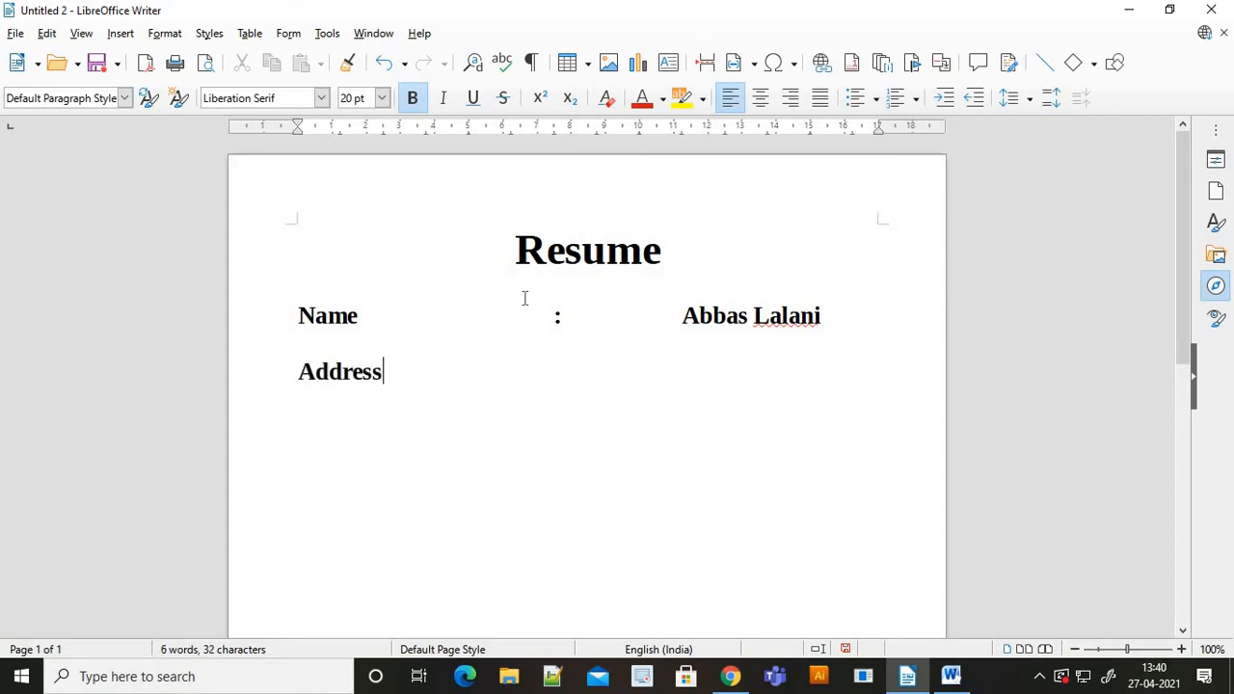
pyautogui.press('Tab')
pyautogui.press('Tab')
pyautogui.press('Tab')
pyautogui.press('Tab')
pyautogui.press('Tab')
pyautogui.write('Cn')
pyautogui.press('BackSpace')
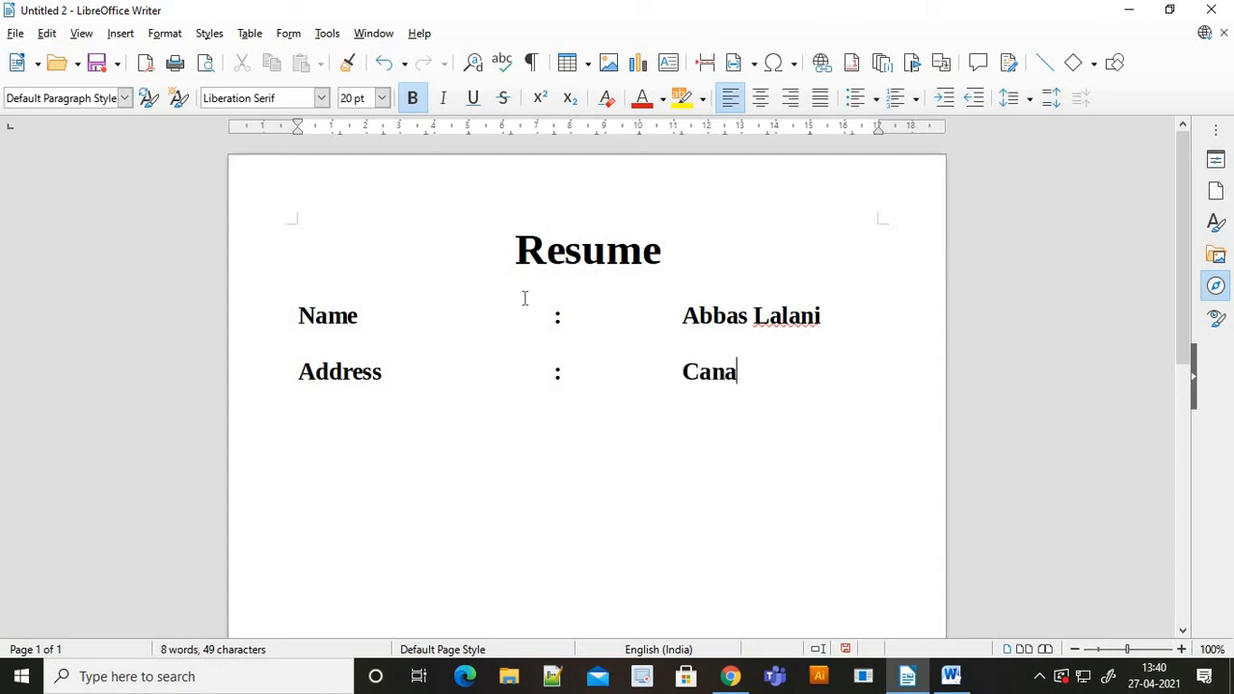
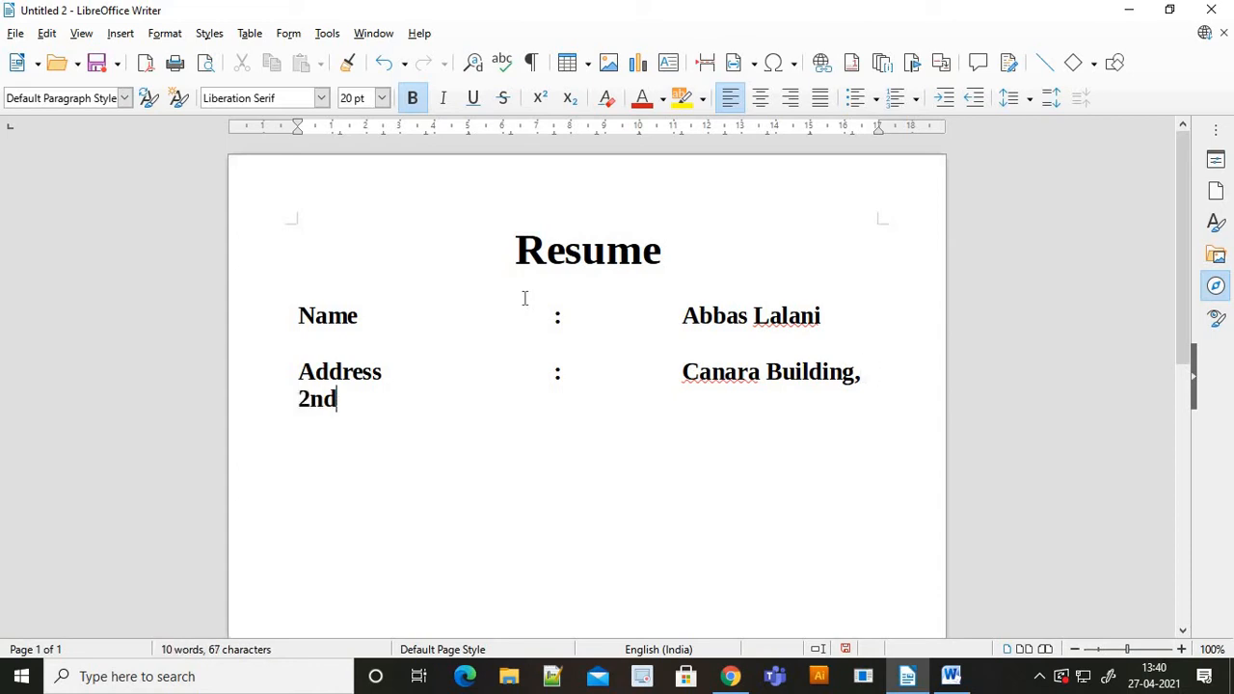
pyautogui.press('Left')
pyautogui.press('Left')
pyautogui.press('Left')
pyautogui.press('Tab')
pyautogui.press('Tab')
pyautogui.press('Tab')
pyautogui.press('Tab')
pyautogui.press('Tab')
pyautogui.press('Tab')
pyautogui.press('Tab')
pyautogui.press('Tab')
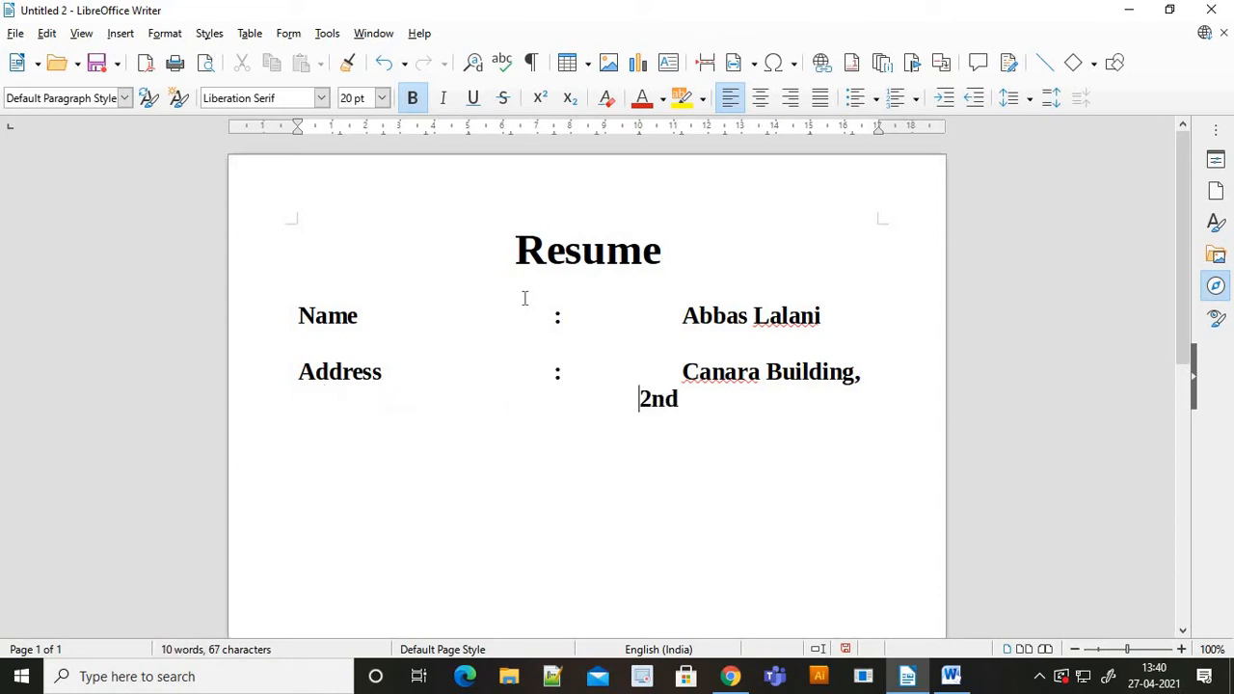
pyautogui.press('Tab')
pyautogui.press('Right')
pyautogui.press('Right')
pyautogui.press('Right')
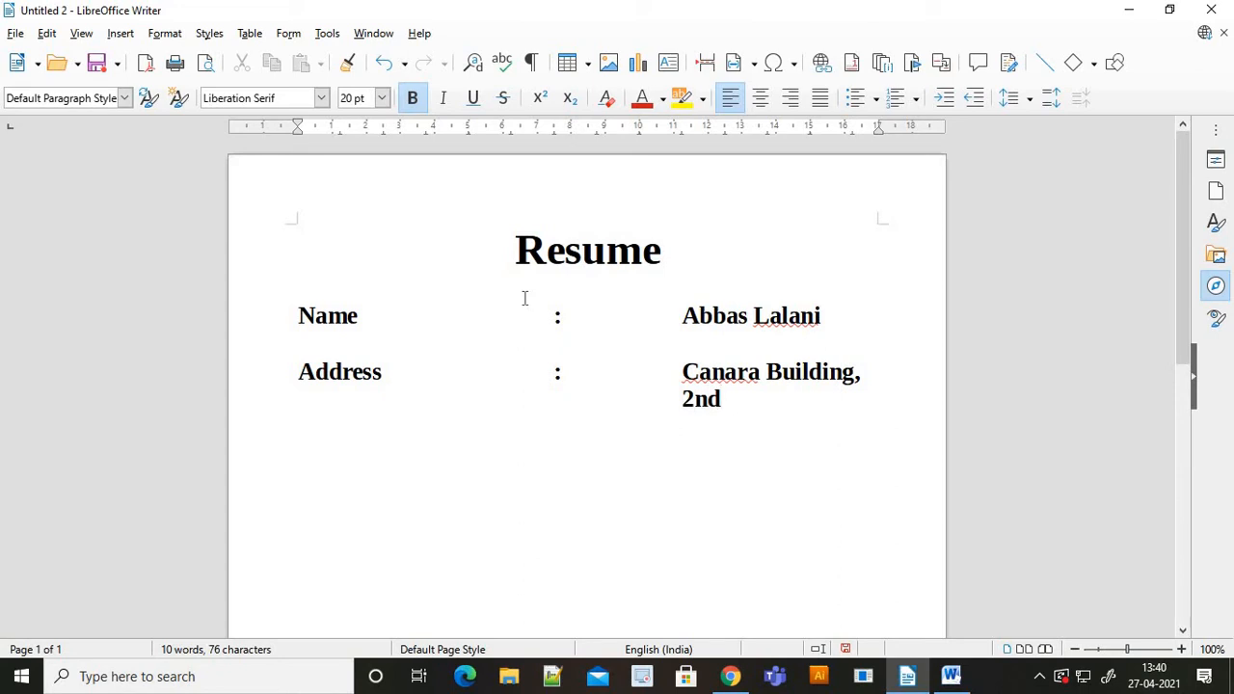
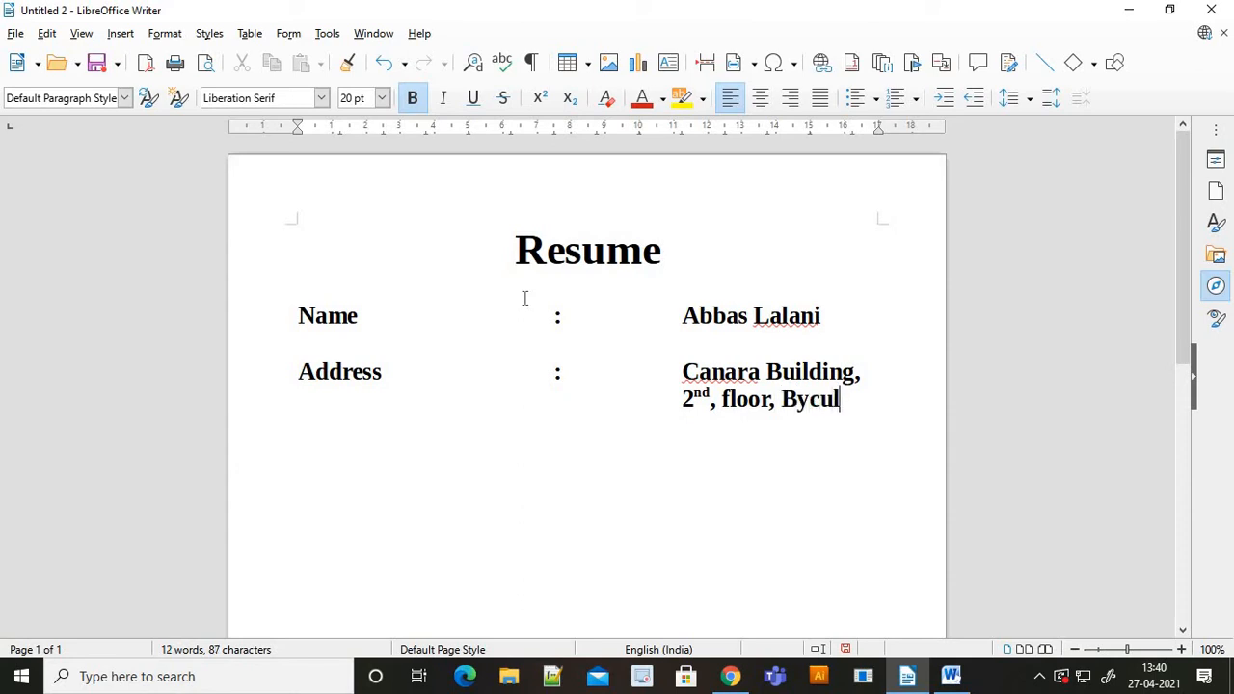
# - Complete the rest of the postal address, indenting the final line under the value column
pyautogui.press('Return')
pyautogui.press('Tab')
pyautogui.press('Tab')
pyautogui.press('Tab')
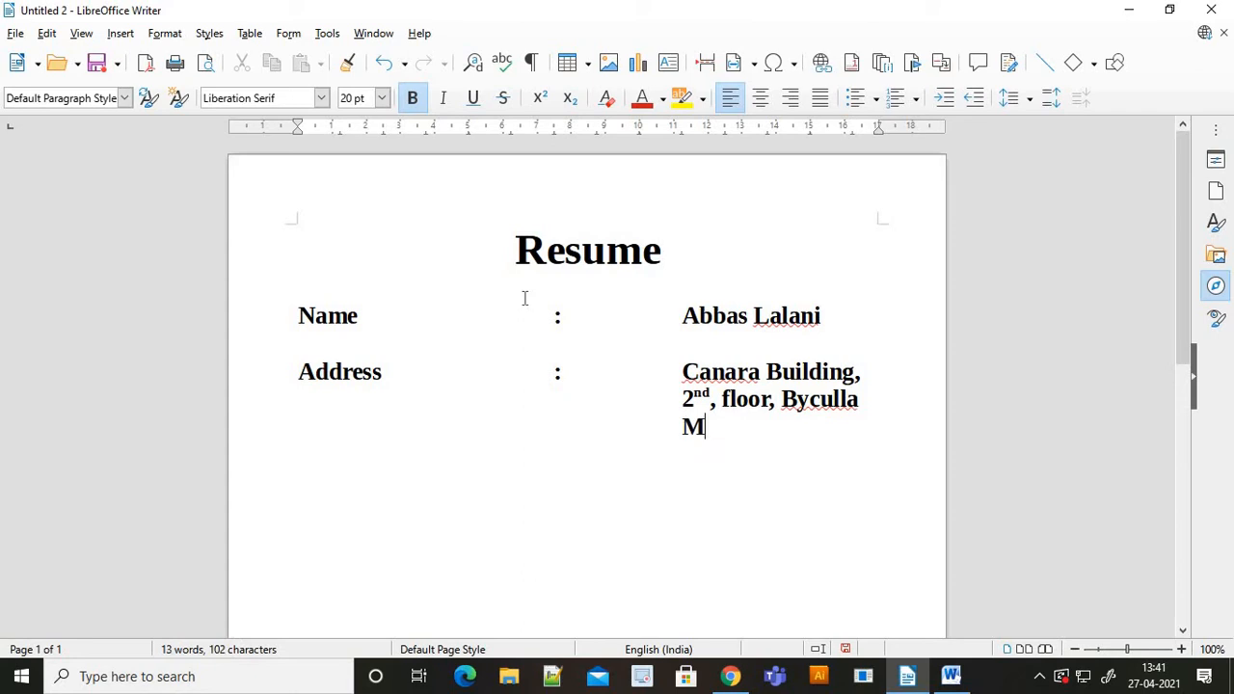
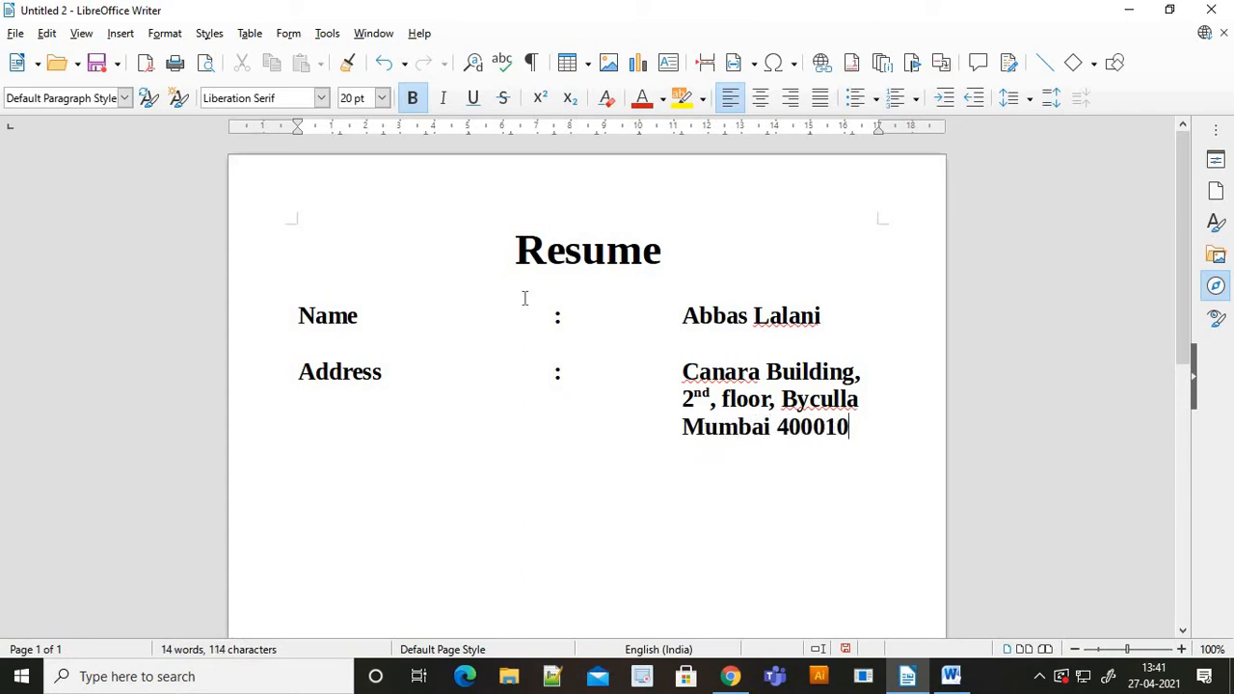
pyautogui.hotkey('alt', 'Tab')
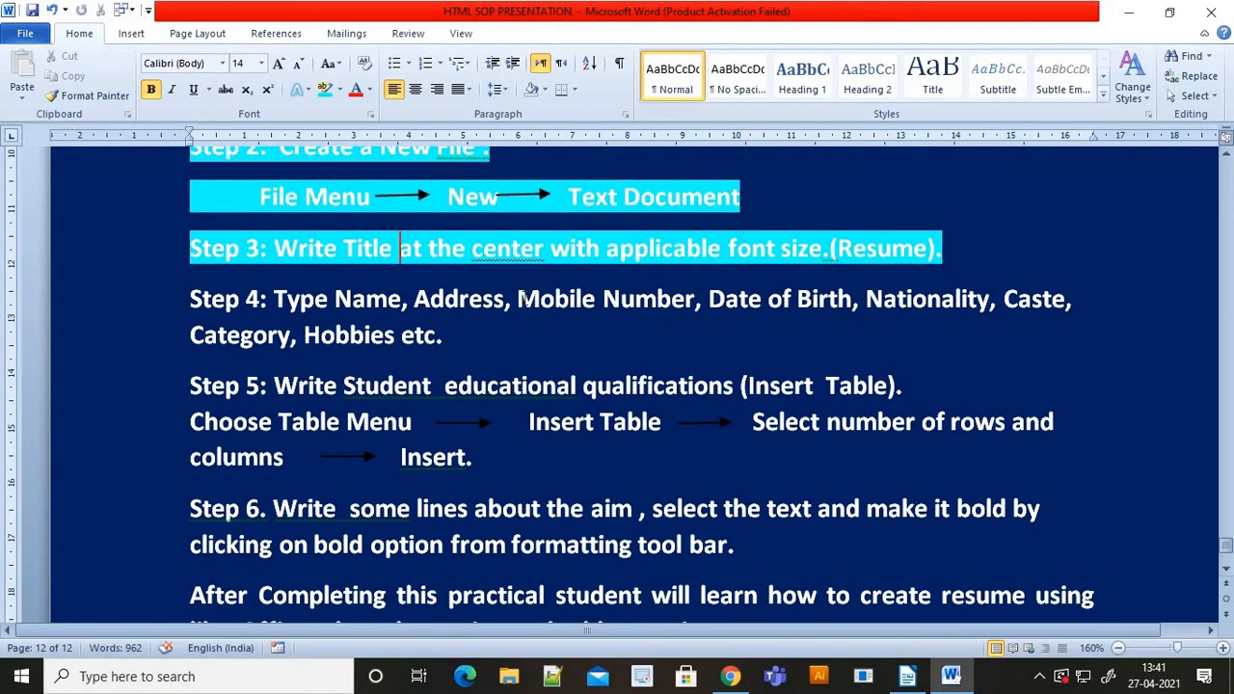
pyautogui.hotkey('alt', 'Tab')
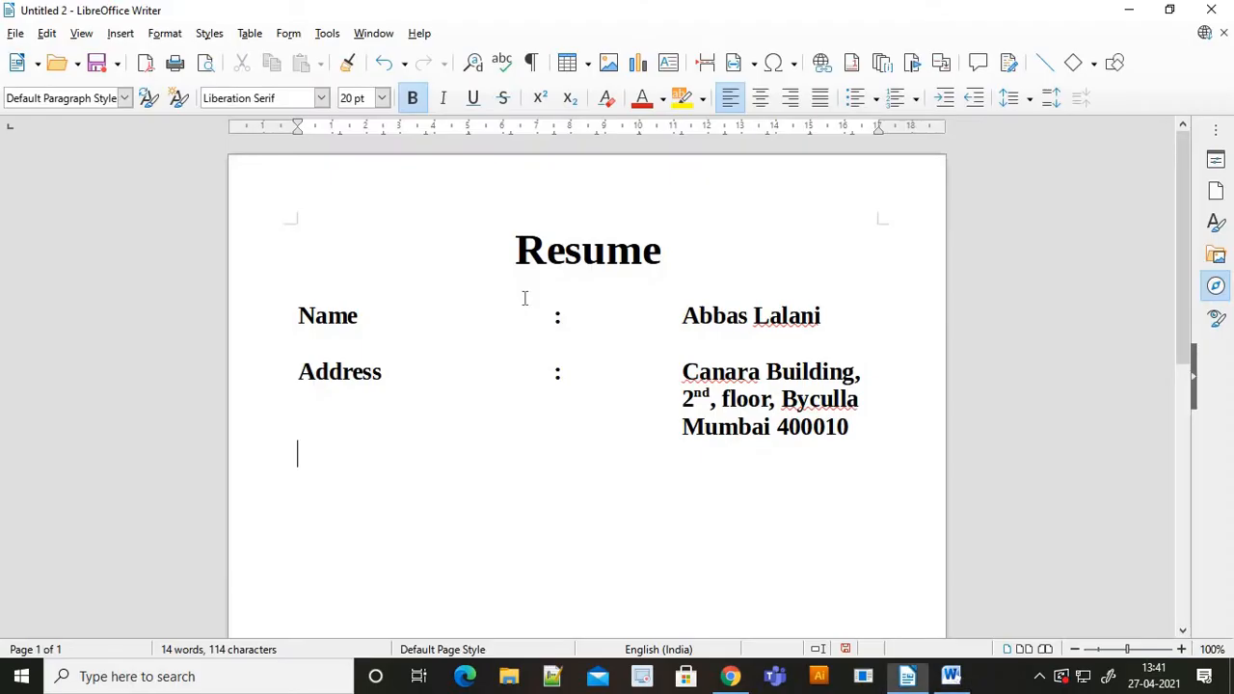
# - Add a Mobile No line with a tab-aligned colon and the phone number
pyautogui.write('Mo')
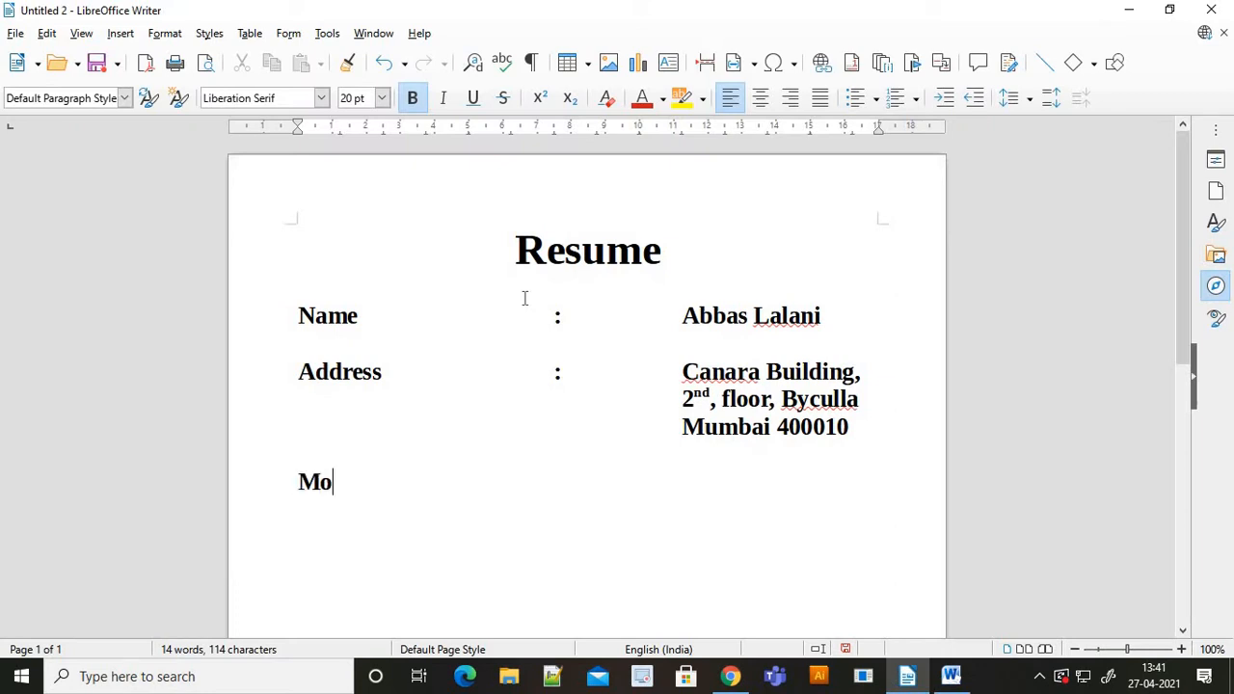
pyautogui.write('bile No')
pyautogui.press('Tab')
pyautogui.press('Tab')
pyautogui.press('Tab')
pyautogui.press('Tab')
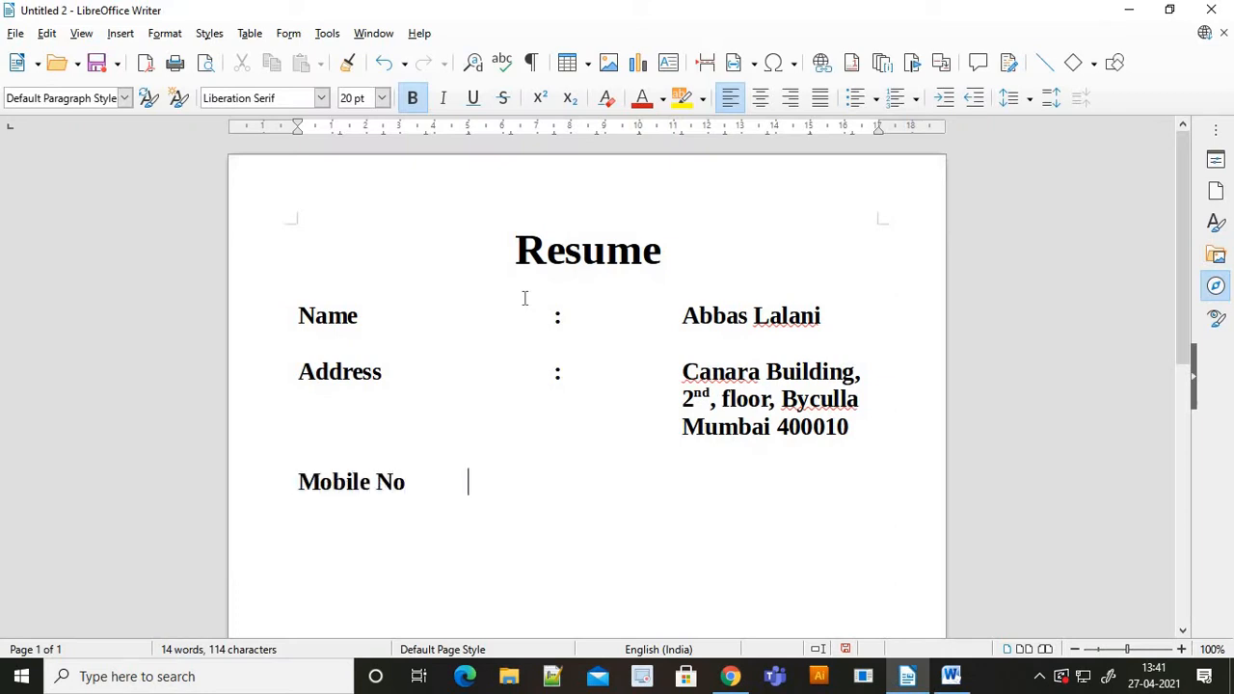
pyautogui.write(':')
pyautogui.press('Tab')
pyautogui.press('Tab')
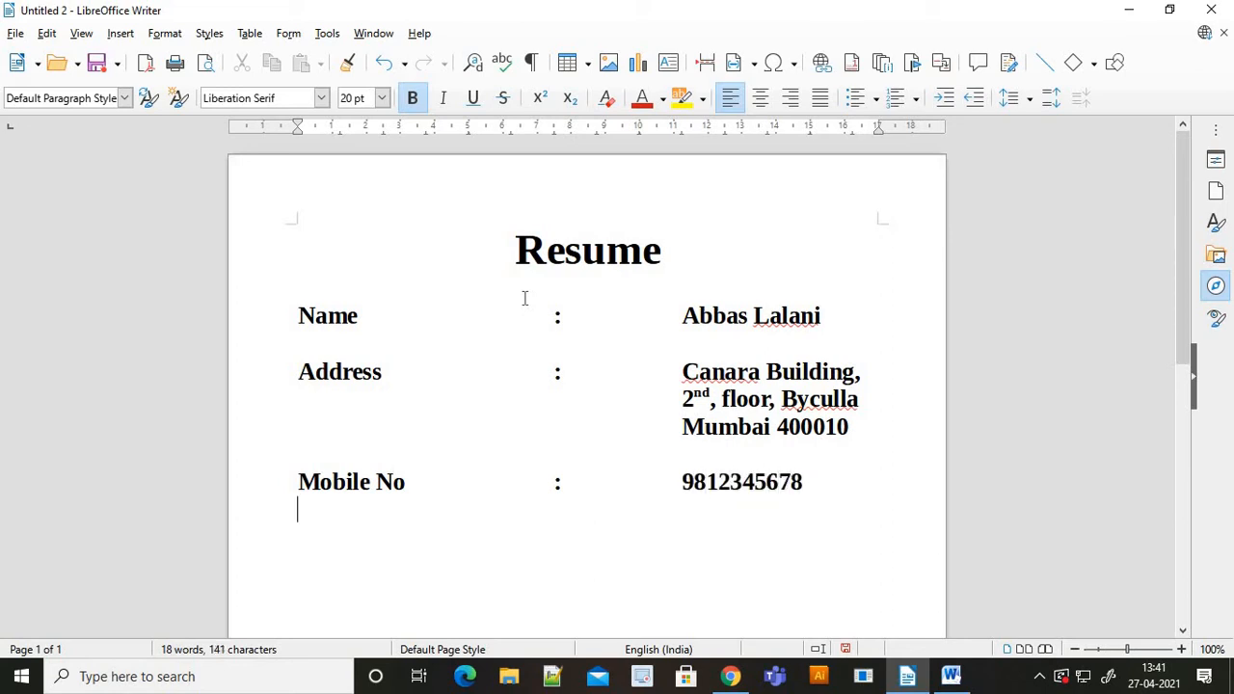
pyautogui.hotkey('alt', 'Tab')
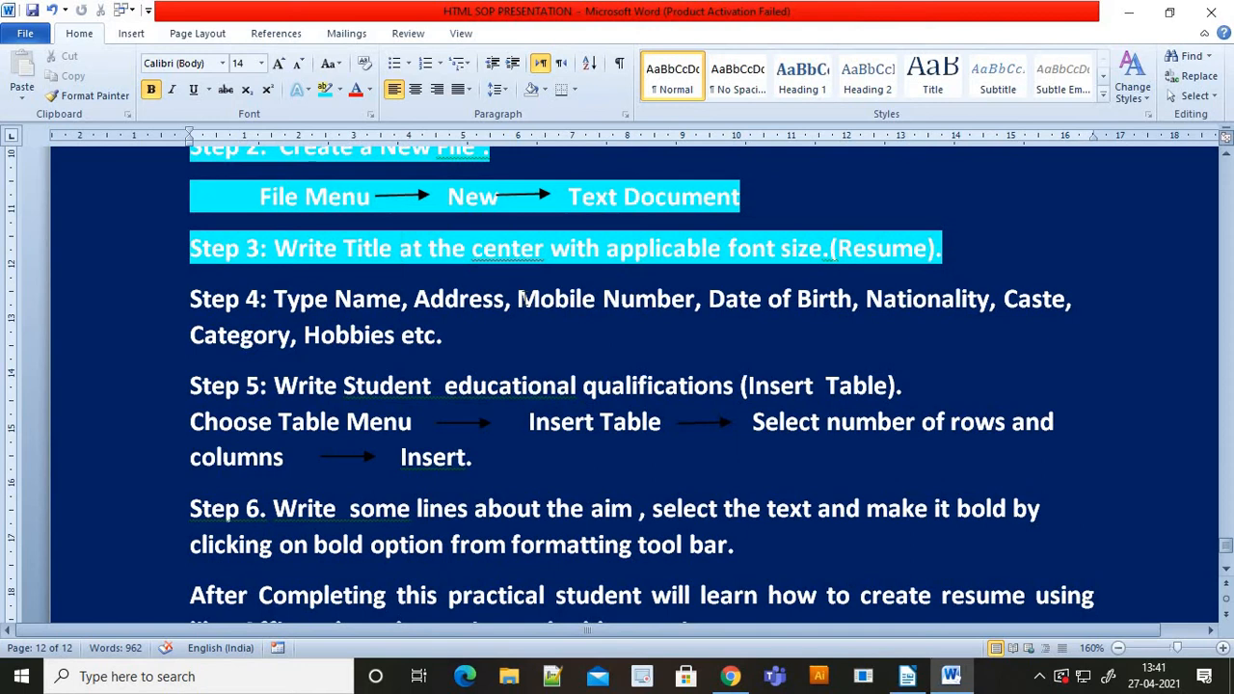
pyautogui.hotkey('alt', 'Tab')
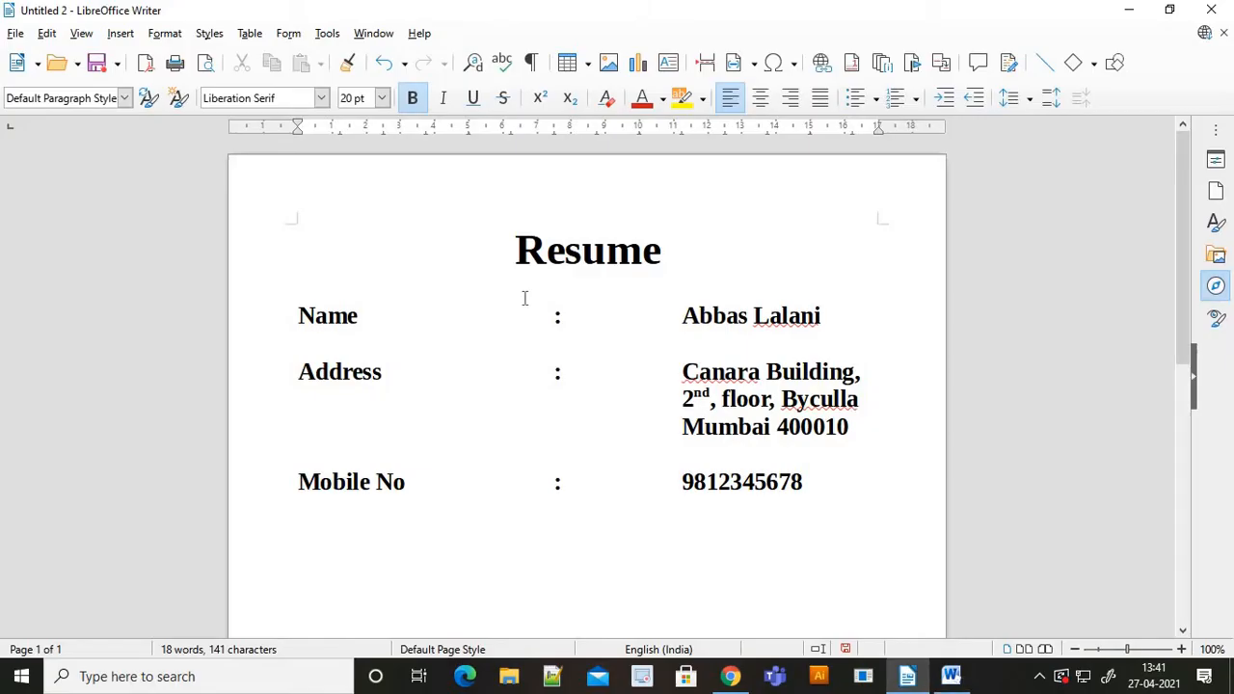
# - Add the line Date of Birth : 01-01-2000
pyautogui.write('Date of Birth')
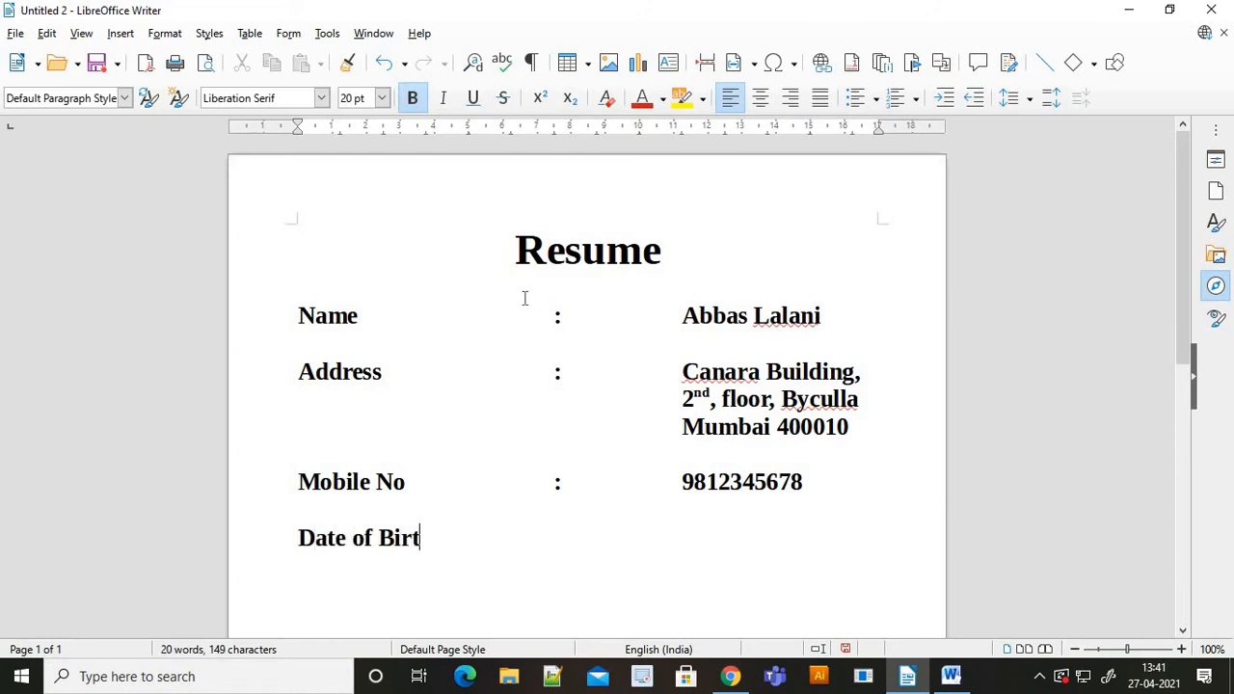
pyautogui.press('Tab')
pyautogui.press('Tab')
pyautogui.press('Tab')
pyautogui.write(':')
pyautogui.press('Tab')
pyautogui.press('Tab')
pyautogui.press('Tab')
pyautogui.write('01-01-2000')
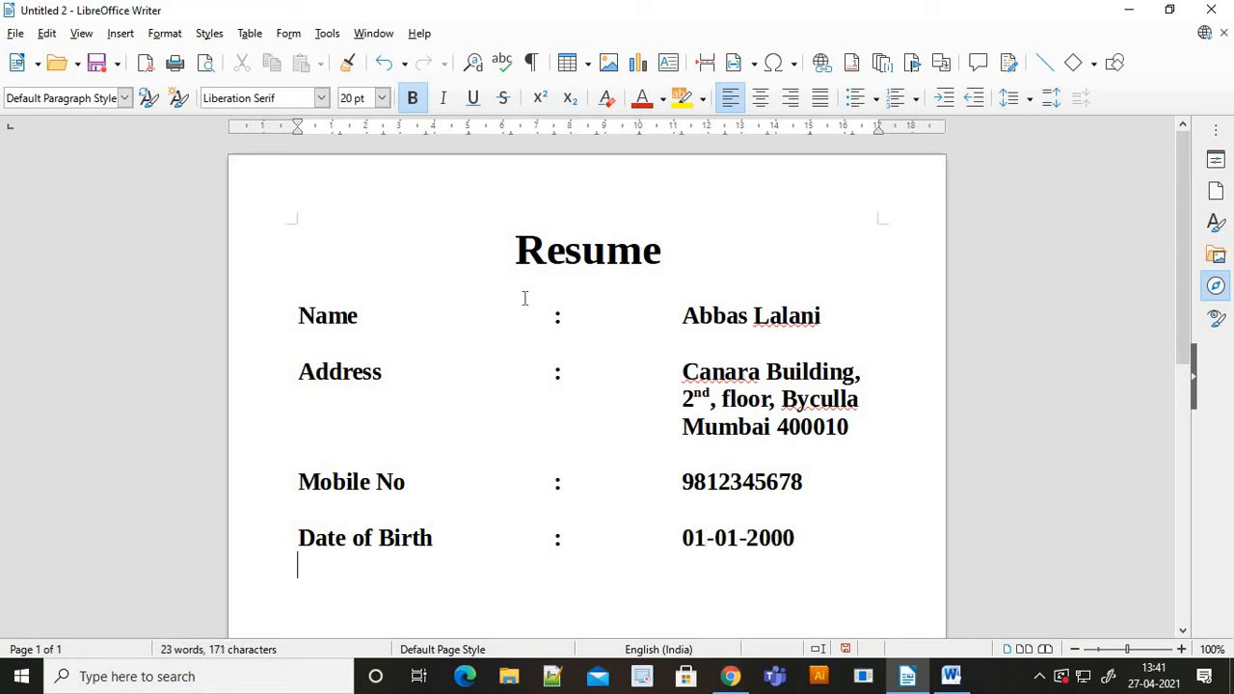
pyautogui.hotkey('alt', 'Tab')
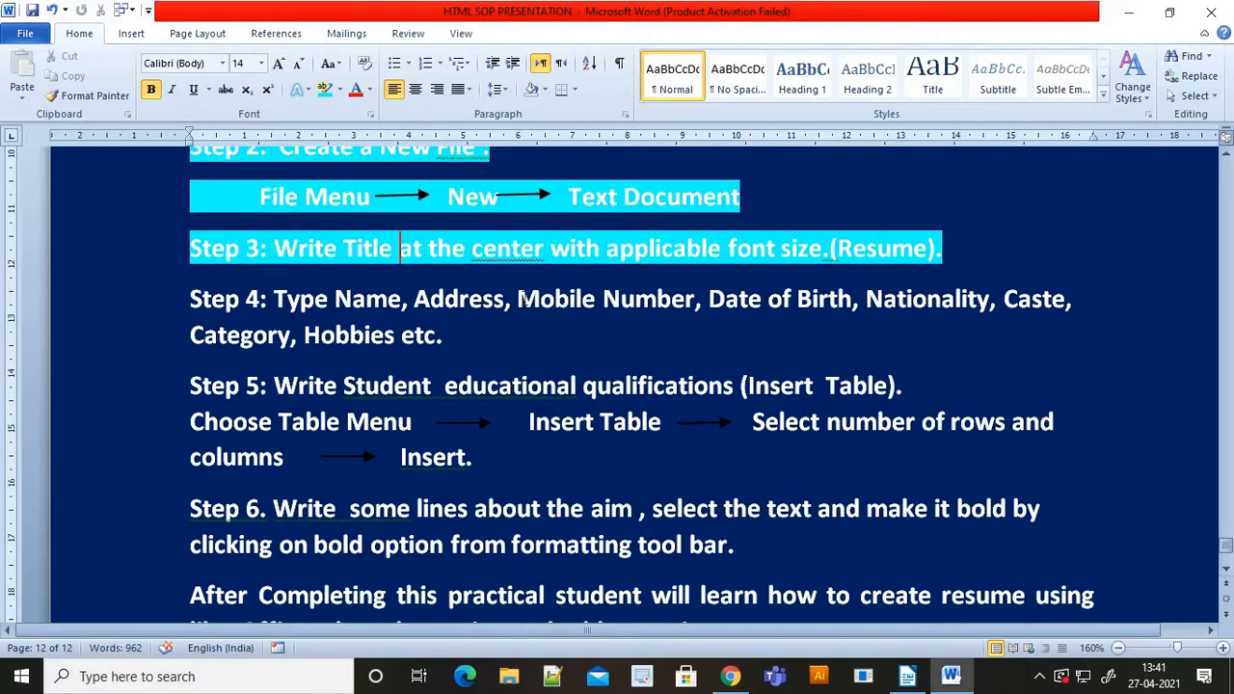
pyautogui.hotkey('alt', 'Tab')
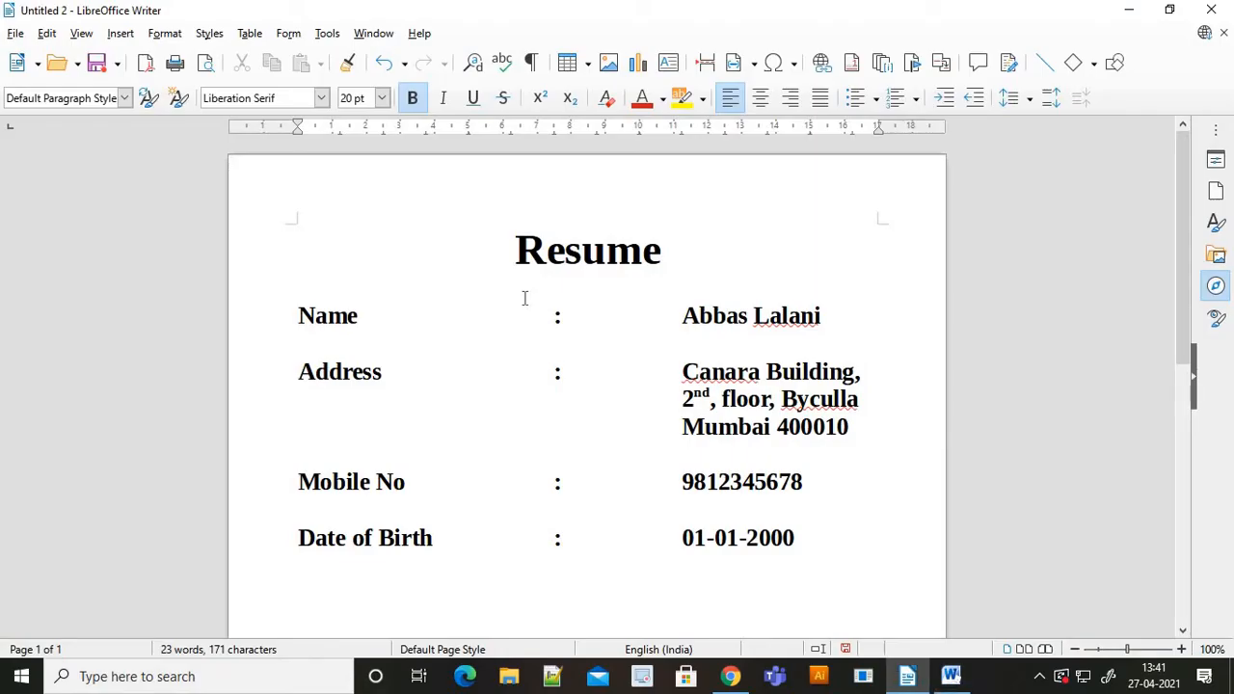
# - Add Nationality with the value Indian and start a new line
pyautogui.write('National')
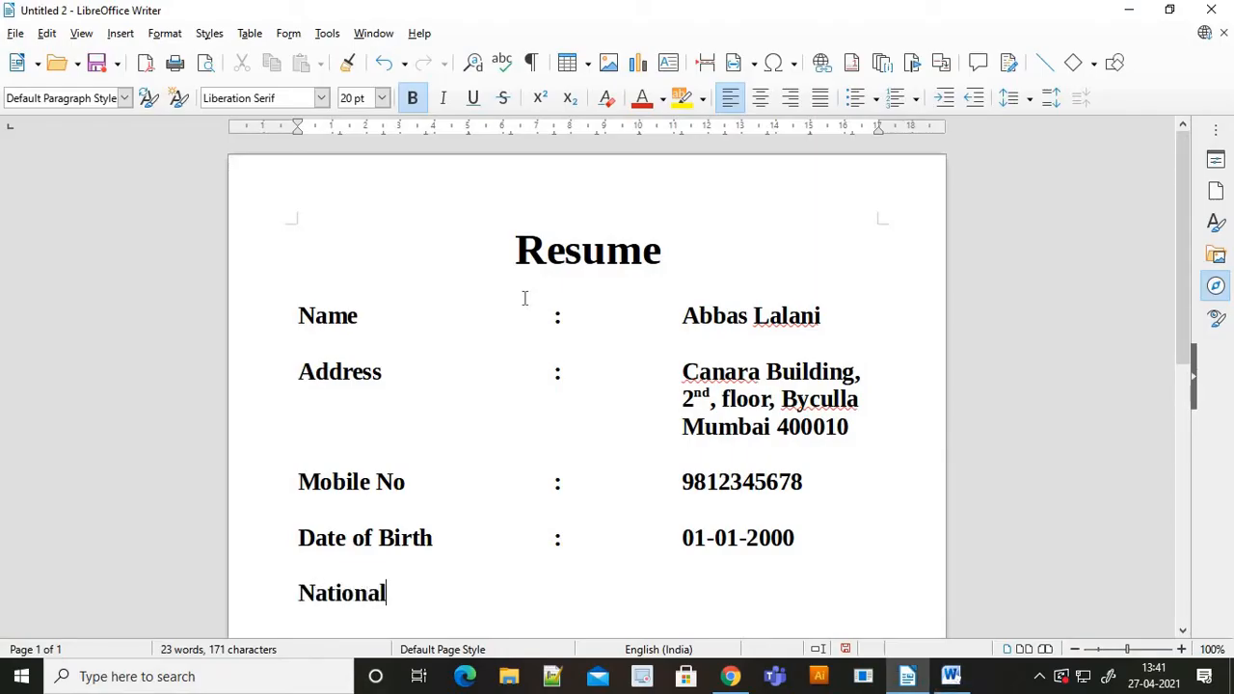
pyautogui.write('ity')
pyautogui.press('Tab')
pyautogui.press('Tab')
pyautogui.press('Tab')
pyautogui.press('Tab')
pyautogui.write('Inmd')
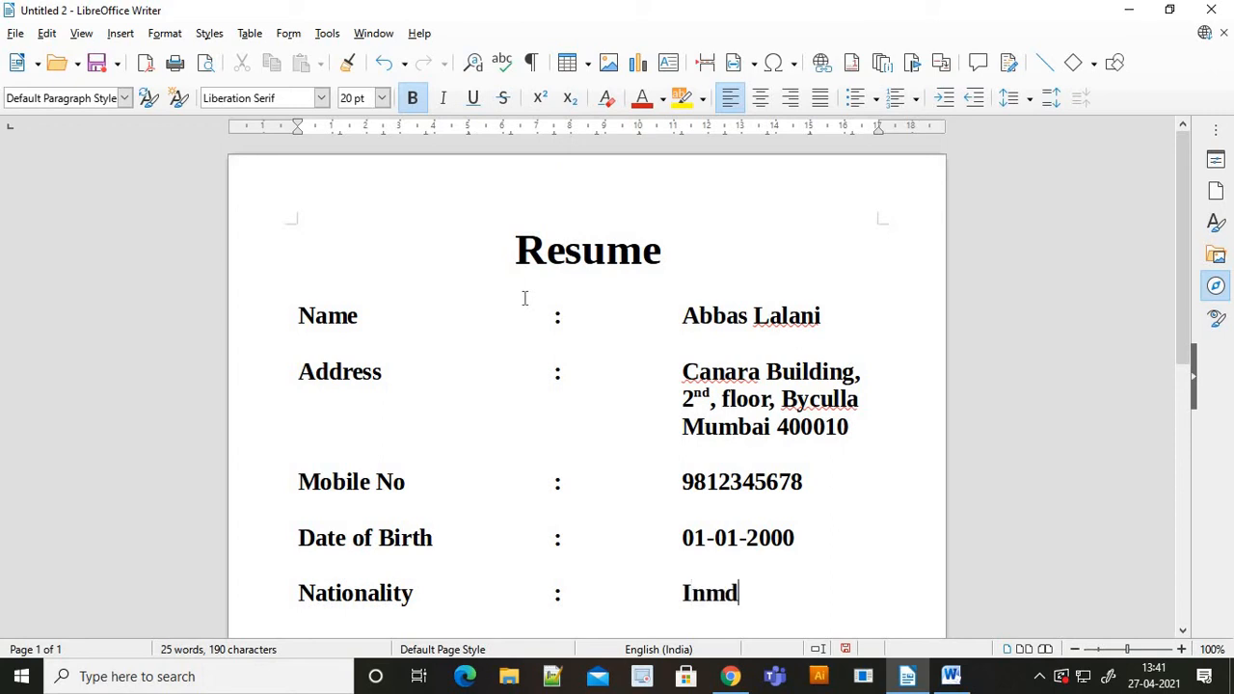
pyautogui.press('BackSpace')
pyautogui.press('BackSpace')
pyautogui.write('dian')
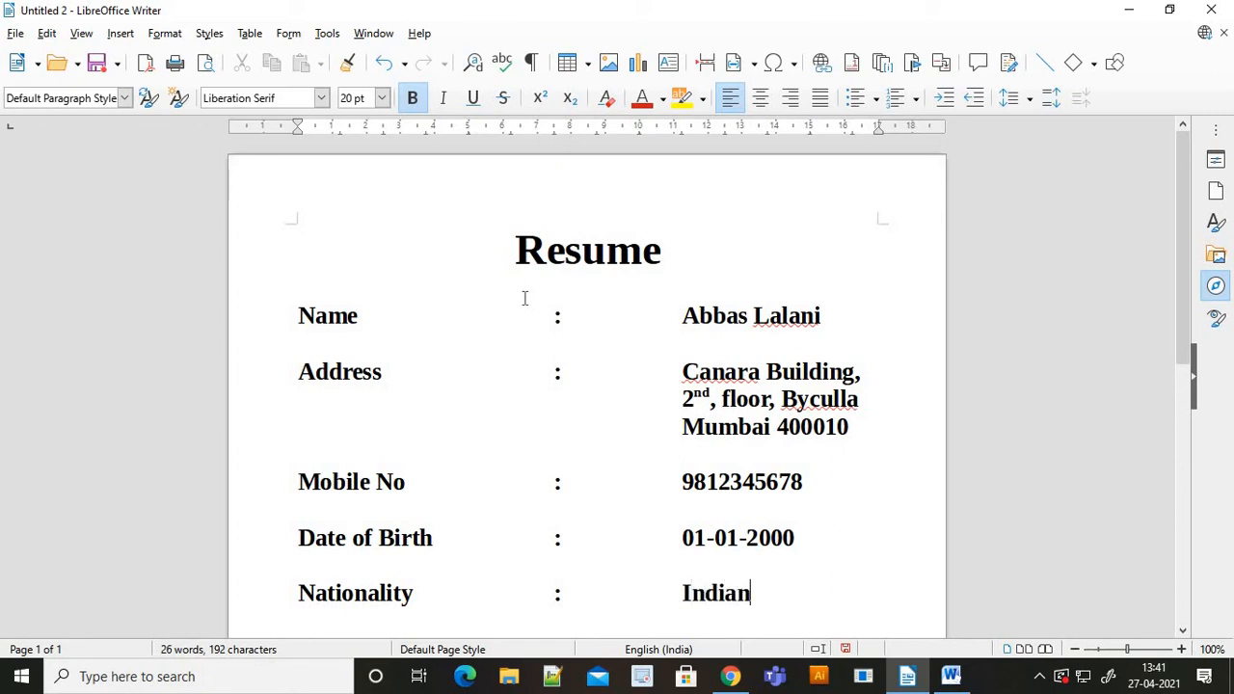
pyautogui.press('Return')
pyautogui.hotkey('alt', 'Tab')
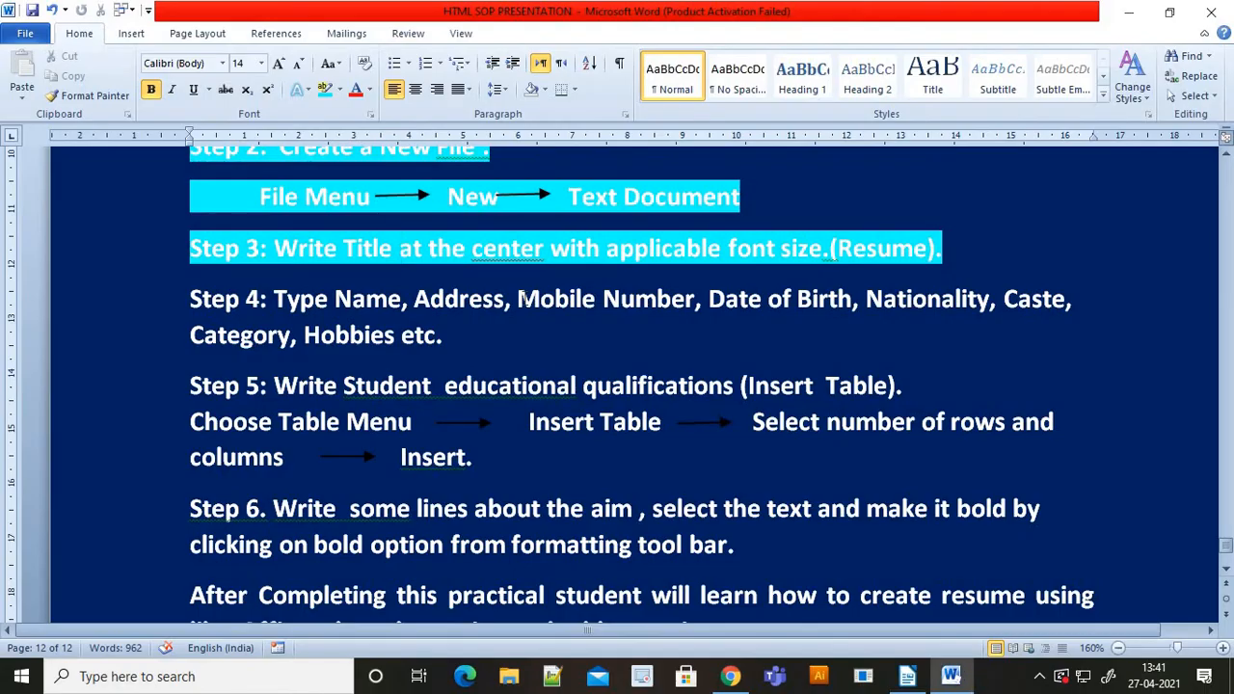
pyautogui.hotkey('alt', 'Tab')
# - Add the line Caste : Muslim and start a new line
pyautogui.write('Caste')
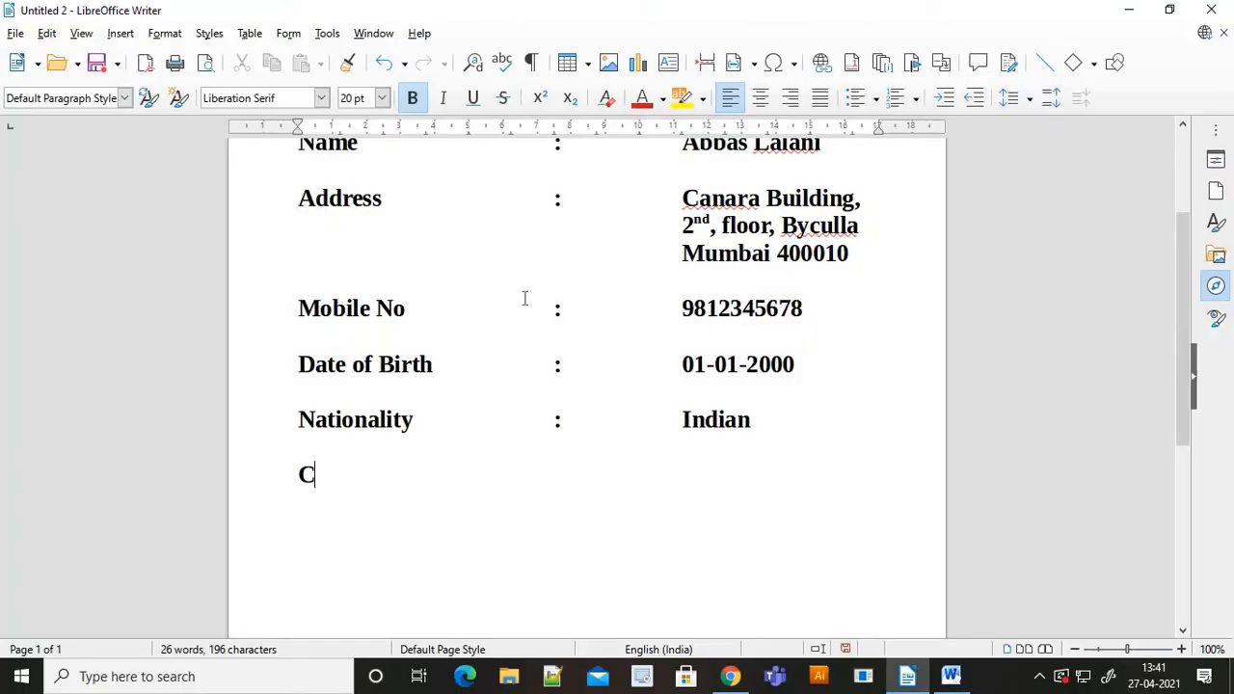
pyautogui.press('Tab')
pyautogui.press('Tab')
pyautogui.write('L')
pyautogui.press('BackSpace')
pyautogui.write(':')
pyautogui.press('Tab')
pyautogui.write('Muslim')
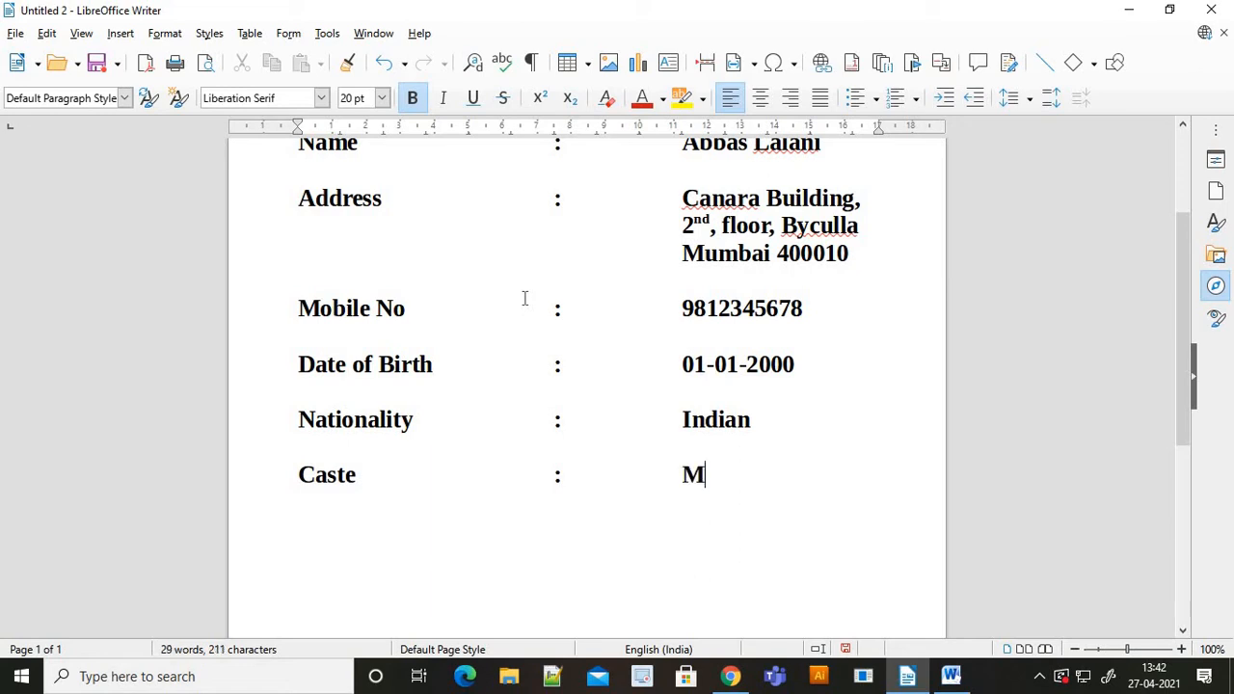
pyautogui.press('Return')
pyautogui.hotkey('alt', 'Tab')
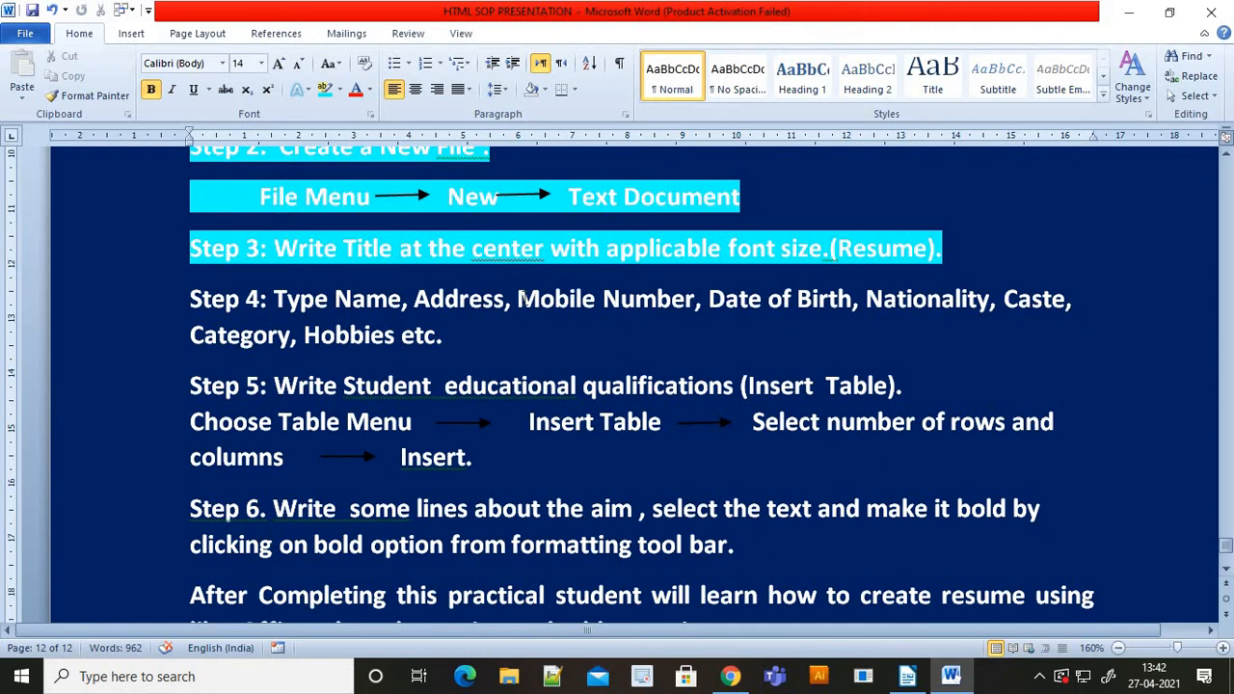
pyautogui.press('alt')
pyautogui.hotkey('alt', 'Tab')
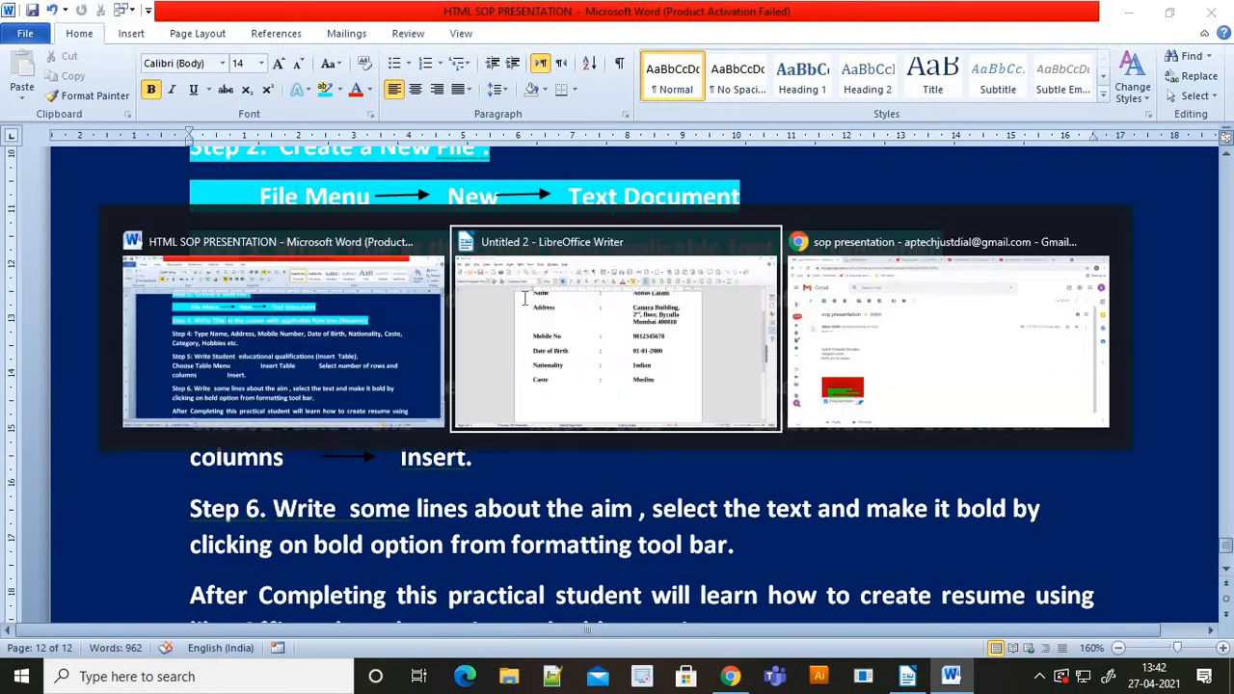
# - Add Hobbies : Driving, Cricket & Swimming, aligning the wrapped items in the value column
pyautogui.write('Hobbie')
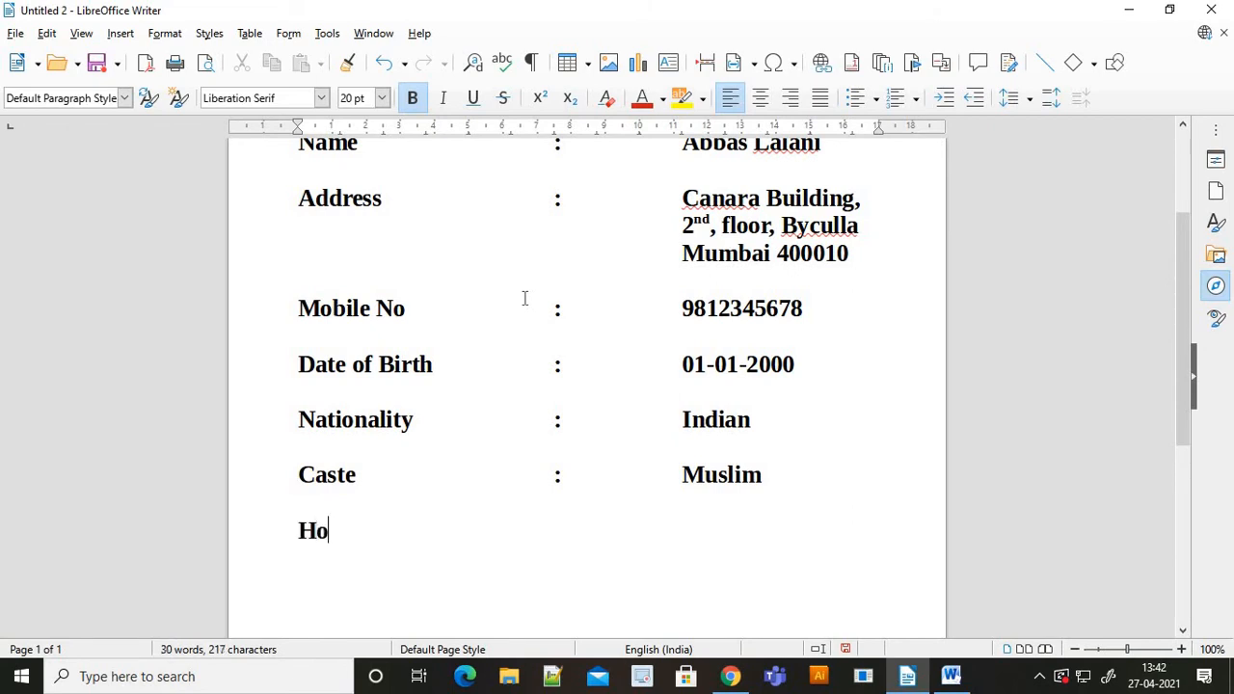
pyautogui.press('Tab')
pyautogui.press('Tab')
pyautogui.press('Tab')
pyautogui.press('Tab')
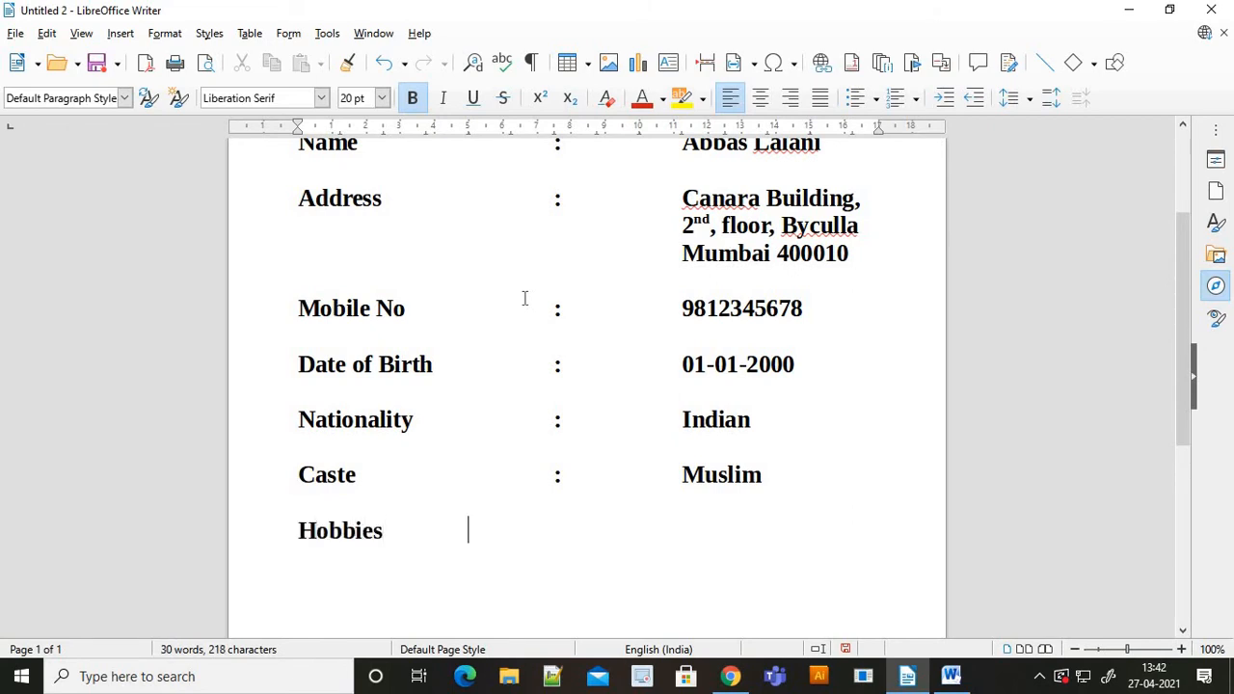
pyautogui.write(':')
pyautogui.press('Tab')
pyautogui.press('Tab')
pyautogui.press('Tab')
pyautogui.write('Drivi')
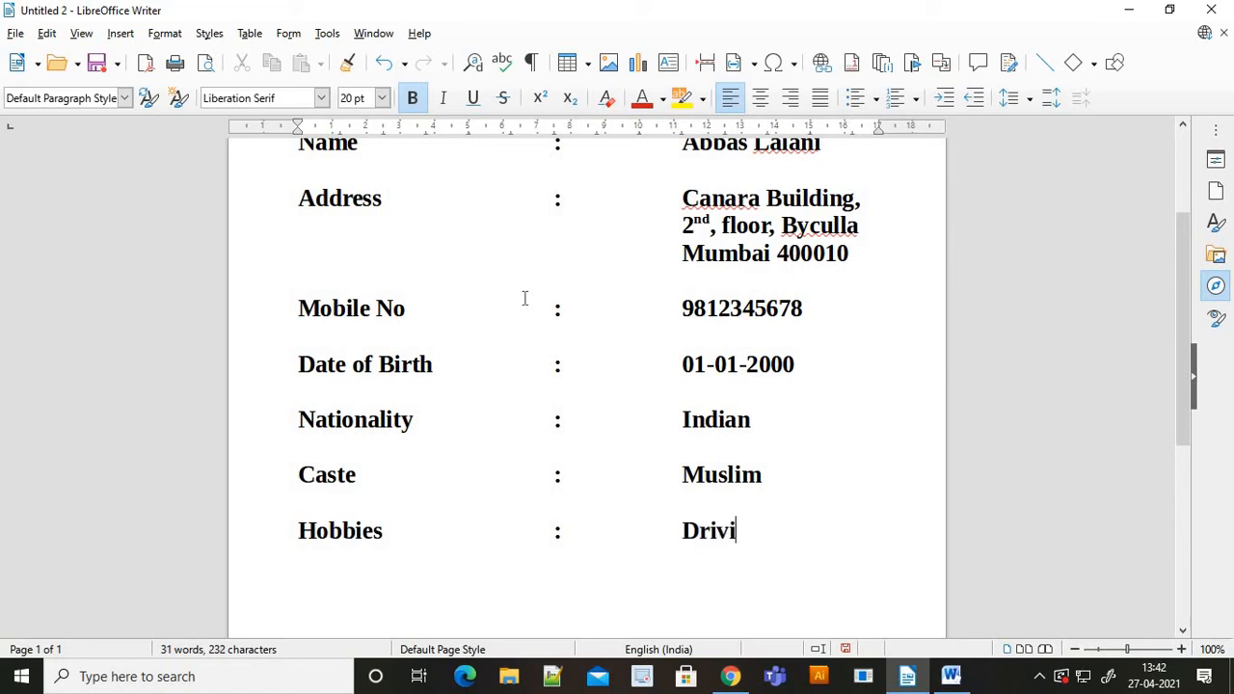
pyautogui.write('ng, Swimming')
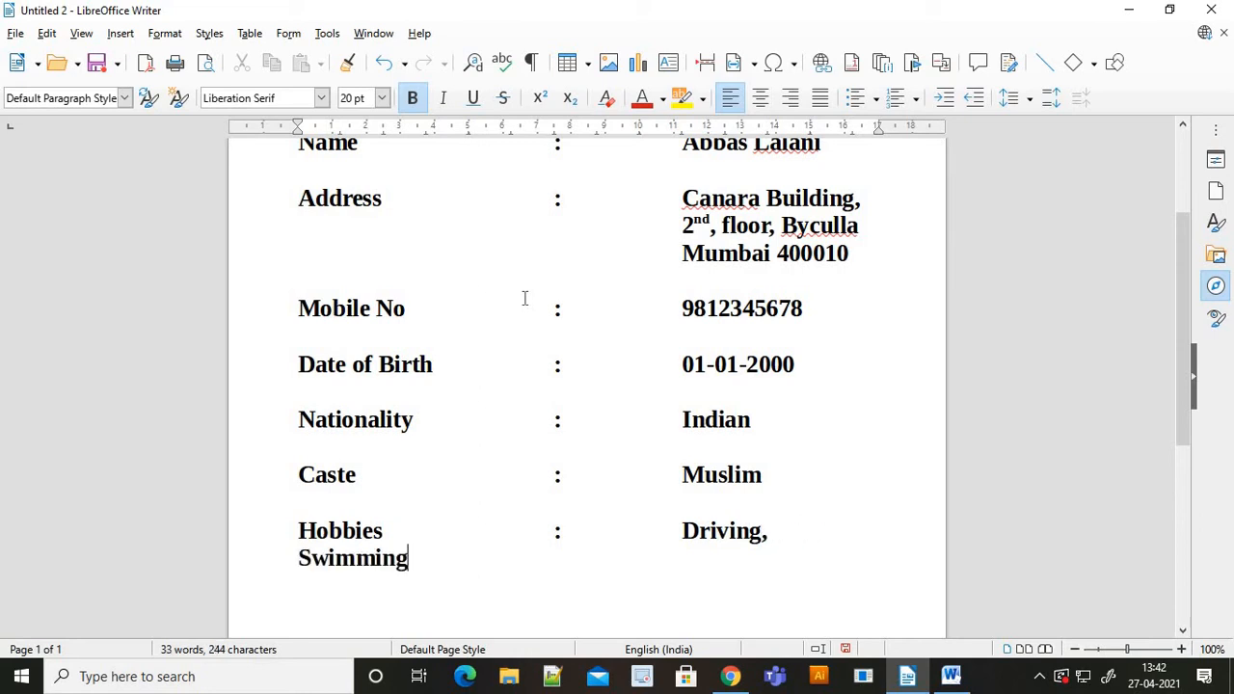
pyautogui.press('Left')
pyautogui.press('Left')
pyautogui.press('Left')
pyautogui.press('Left')
pyautogui.press('Tab')
pyautogui.press('Tab')
pyautogui.press('Tab')
pyautogui.press('Tab')
pyautogui.press('Tab')
pyautogui.press('Tab')
pyautogui.press('Tab')
pyautogui.press('Tab')
pyautogui.press('Tab')
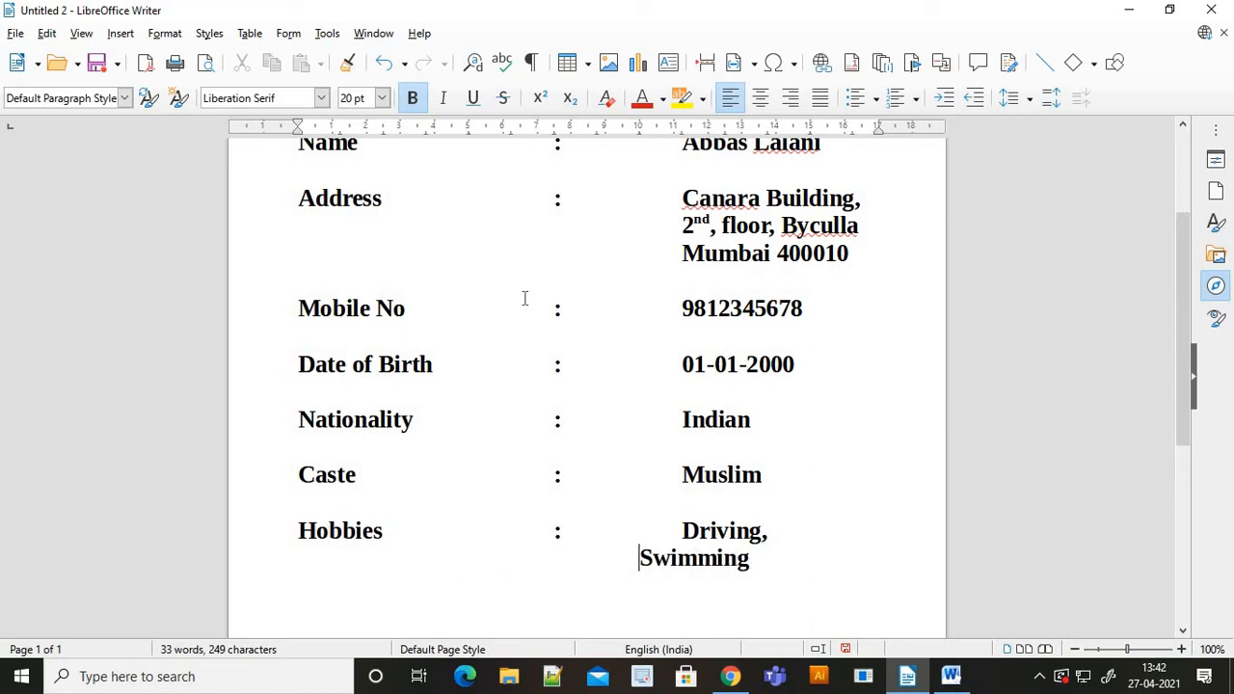
pyautogui.press('Right')
pyautogui.press('Right')
pyautogui.press('Right')
pyautogui.press('Right')
pyautogui.press('Right')
pyautogui.press('Right')
pyautogui.press('Right')
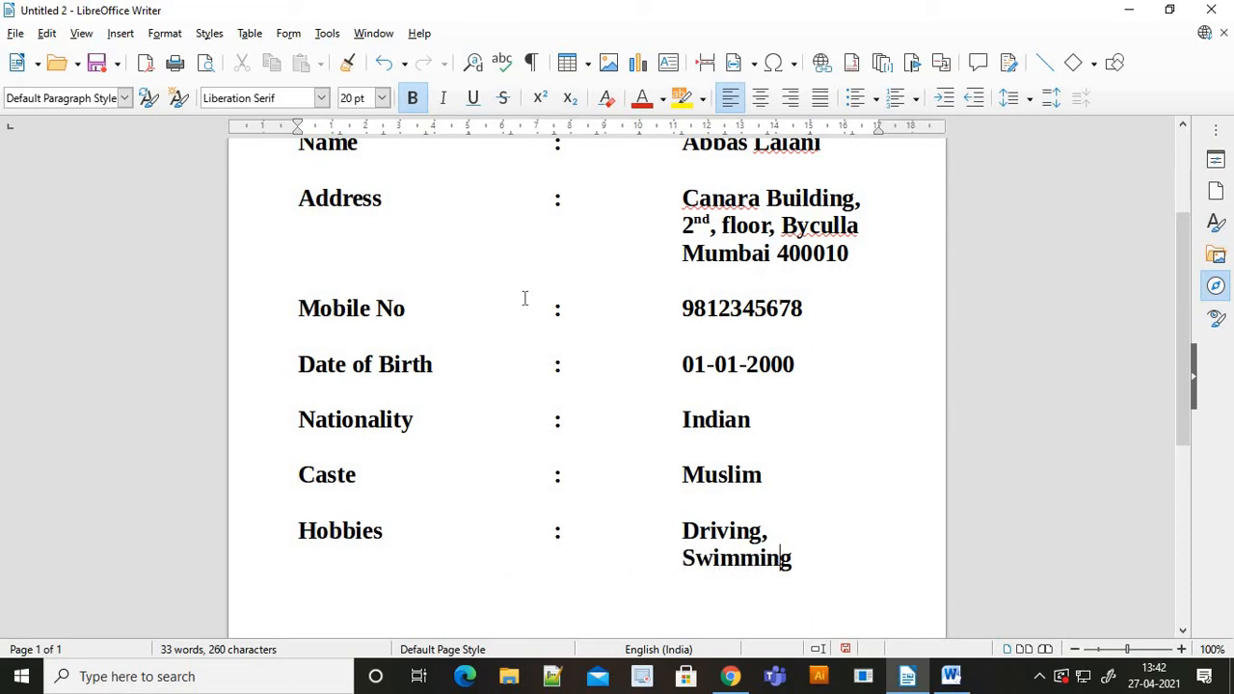
pyautogui.press('Up')
pyautogui.write('Cricket')
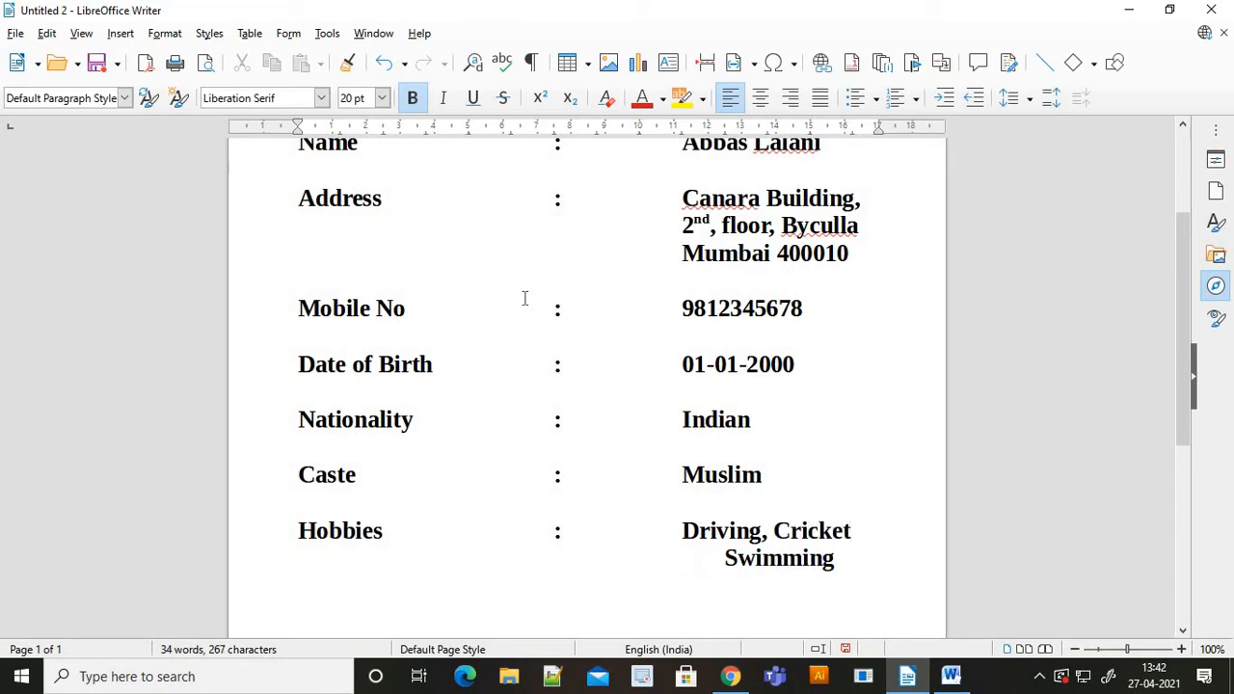
pyautogui.press('Left')
pyautogui.press('Left')
pyautogui.press('Left')
pyautogui.press('Left')
pyautogui.press('Return')
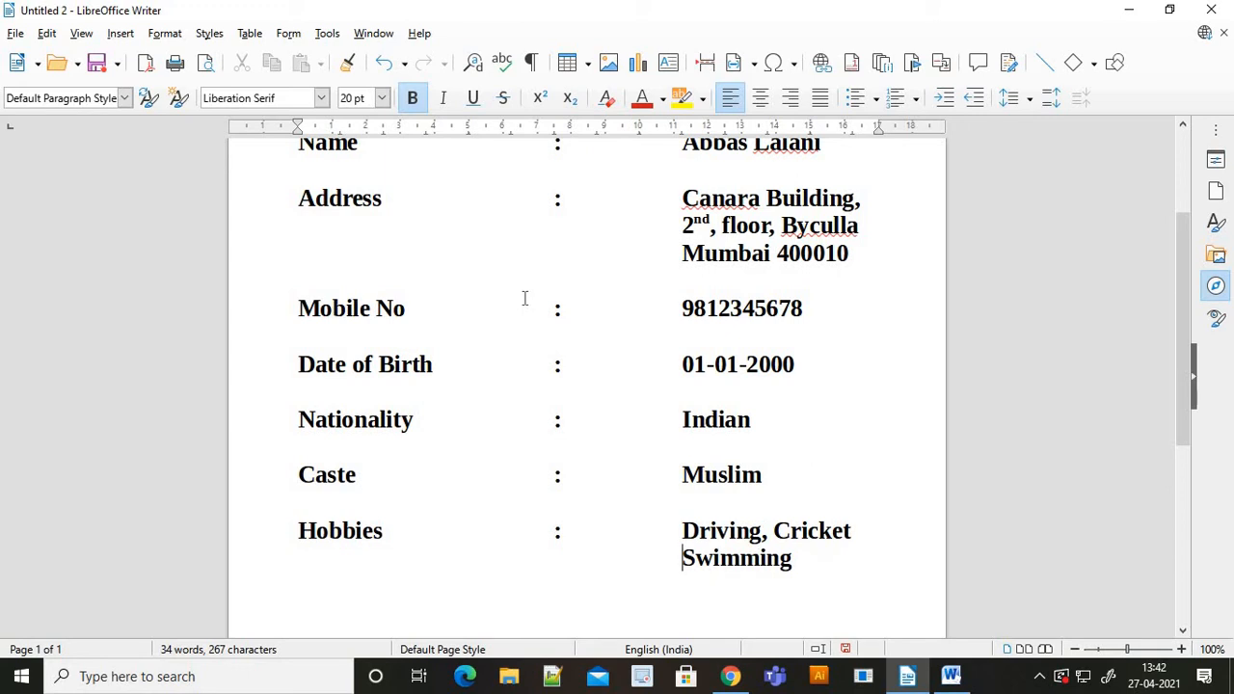
pyautogui.write('&')
pyautogui.press('Right')
pyautogui.press('Right')
pyautogui.press('Right')
pyautogui.press('Right')
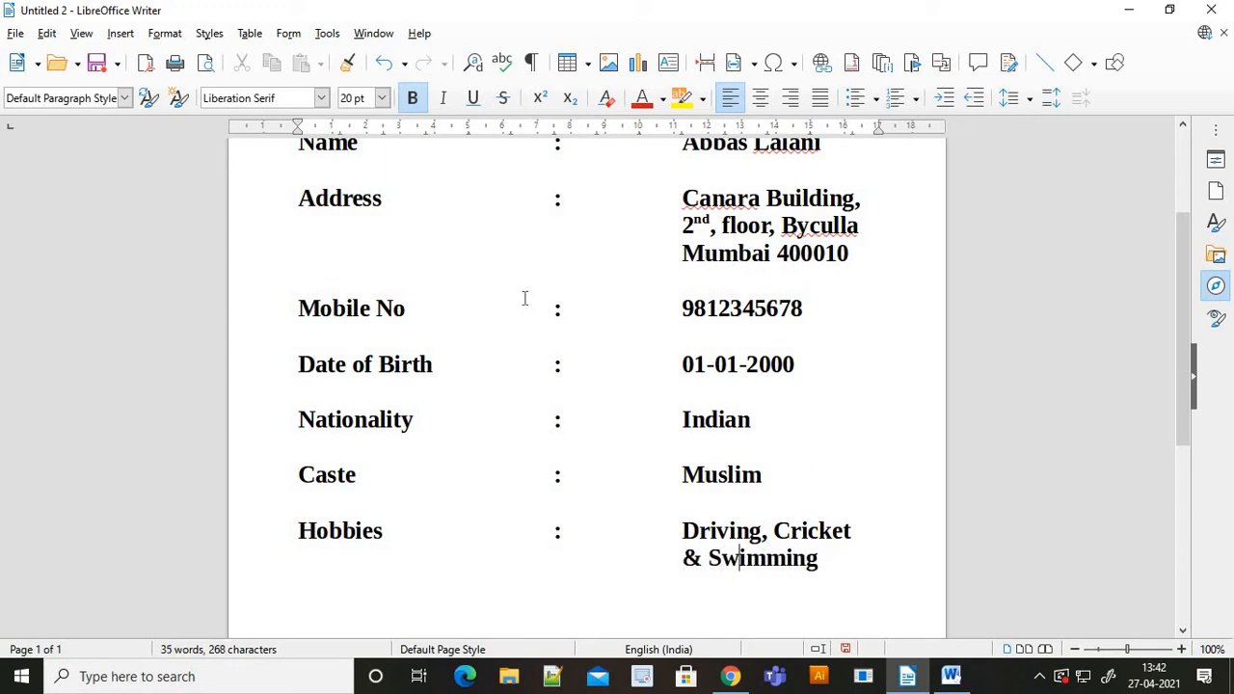
pyautogui.press('Right')
pyautogui.press('Right')
pyautogui.press('Right')
pyautogui.press('Right')
pyautogui.hotkey('alt', 'Tab')
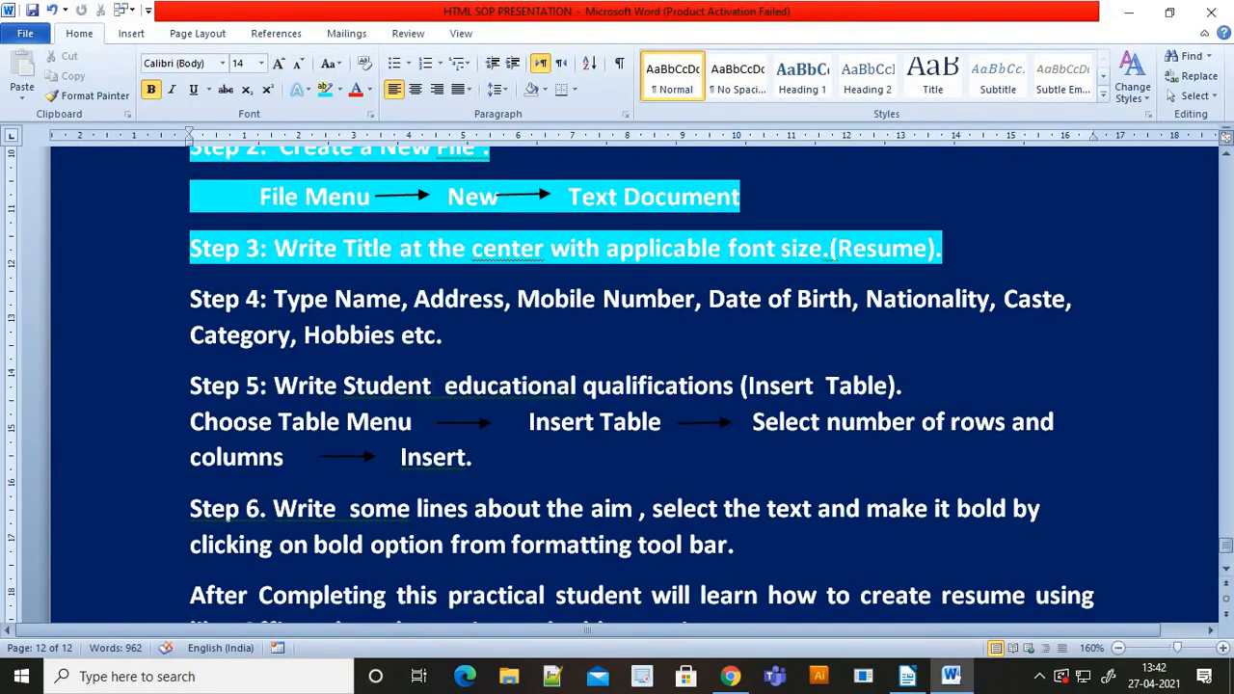
# - Highlight the Step 4 paragraph in cyan
pyautogui.moveTo(451, 334); pyautogui.dragTo(190, 299)
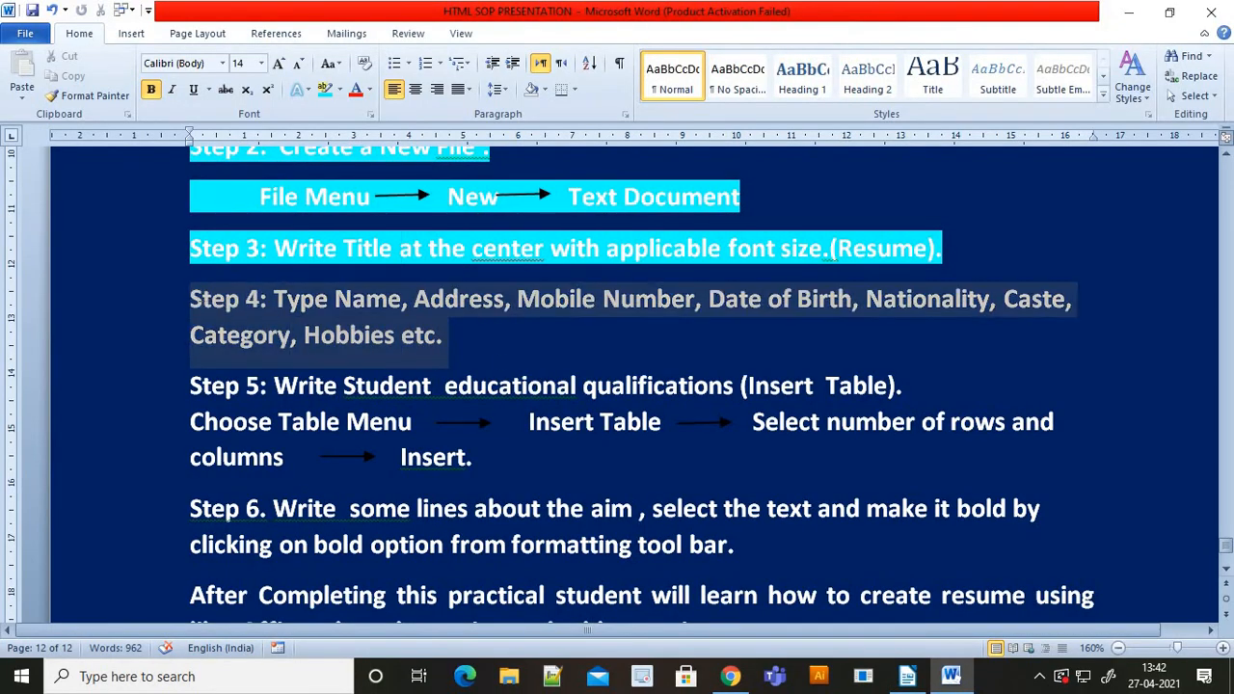
pyautogui.click(324, 89)
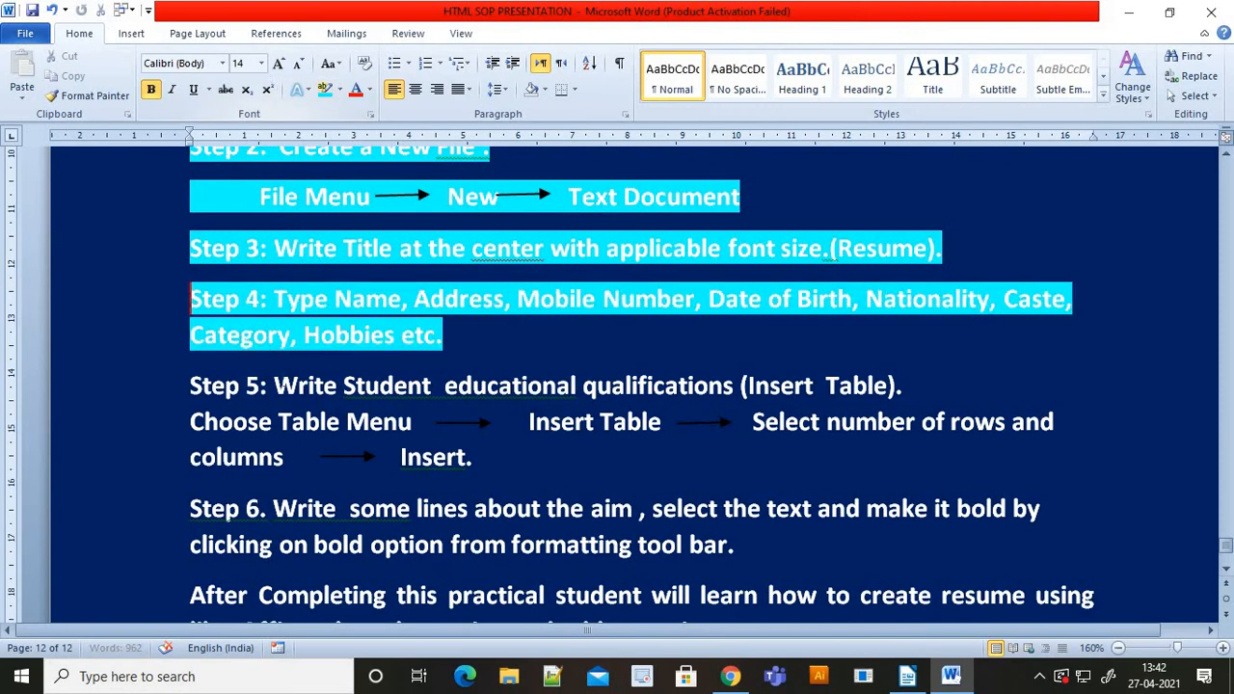
pyautogui.scroll(-1, 284, 385)
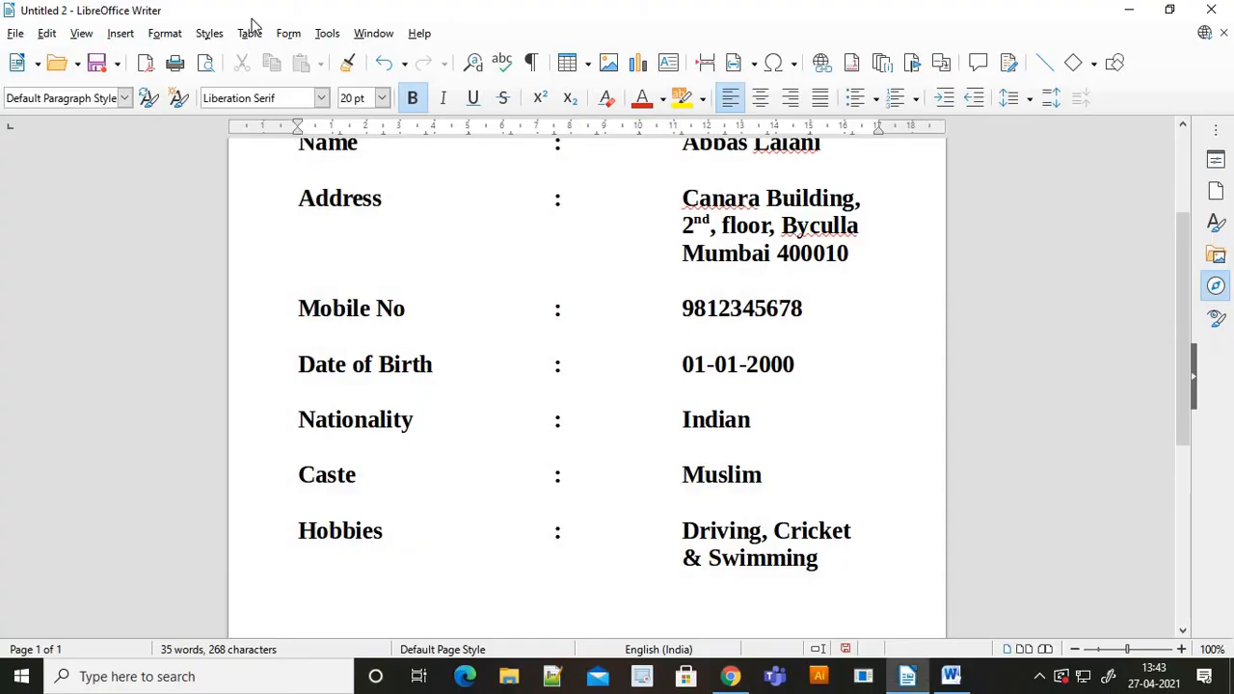
# - Insert a 2×2 table in Default Table Style below Hobbies, undoing the accidentally nested inner table
pyautogui.click(249, 34)
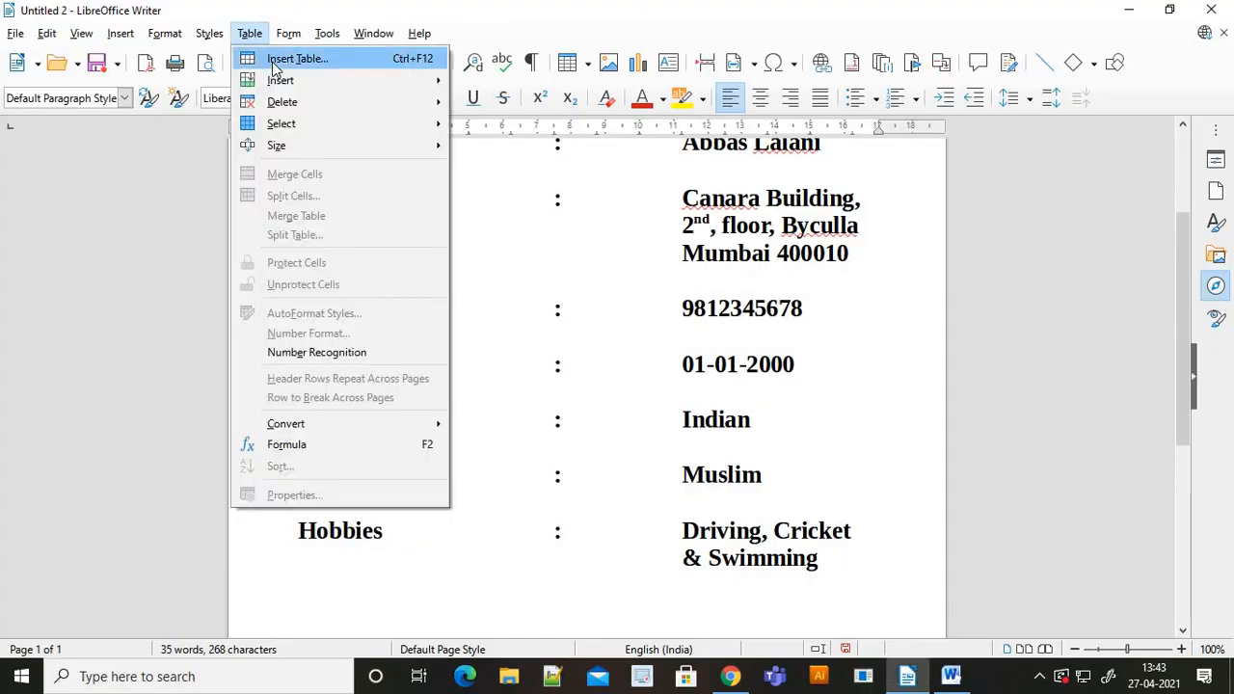
pyautogui.click(388, 58)
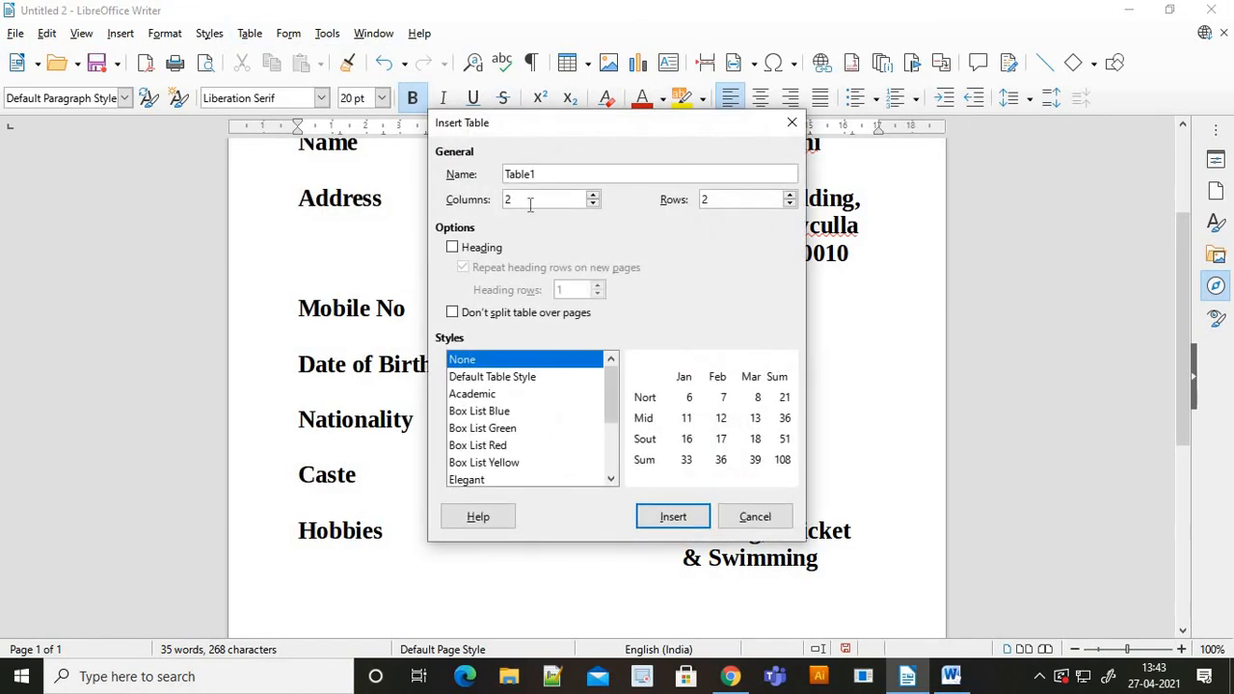
pyautogui.click(678, 519)
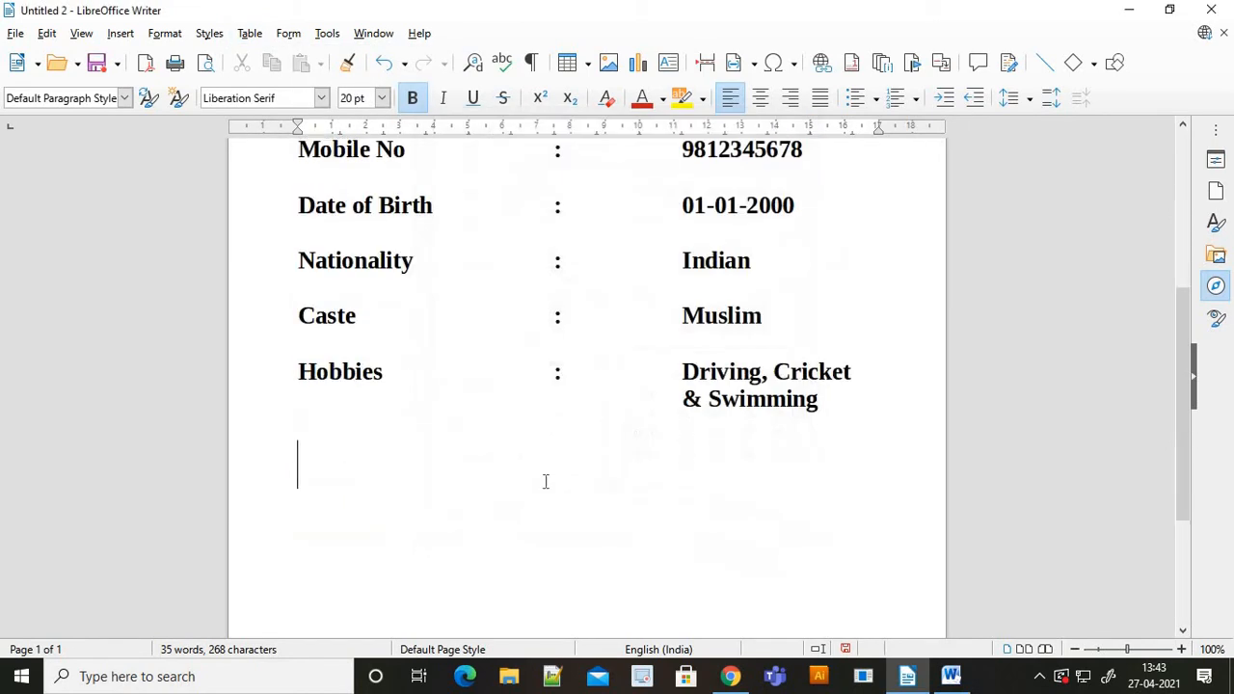
pyautogui.click(249, 33)
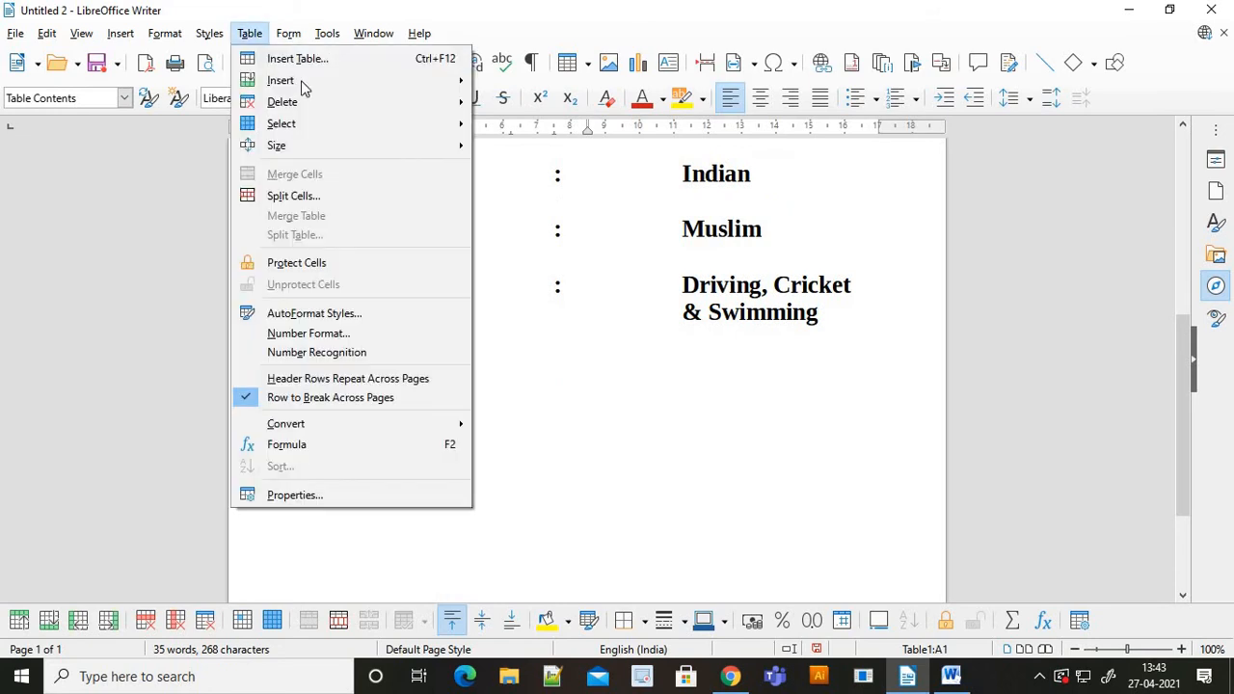
pyautogui.click(399, 58)
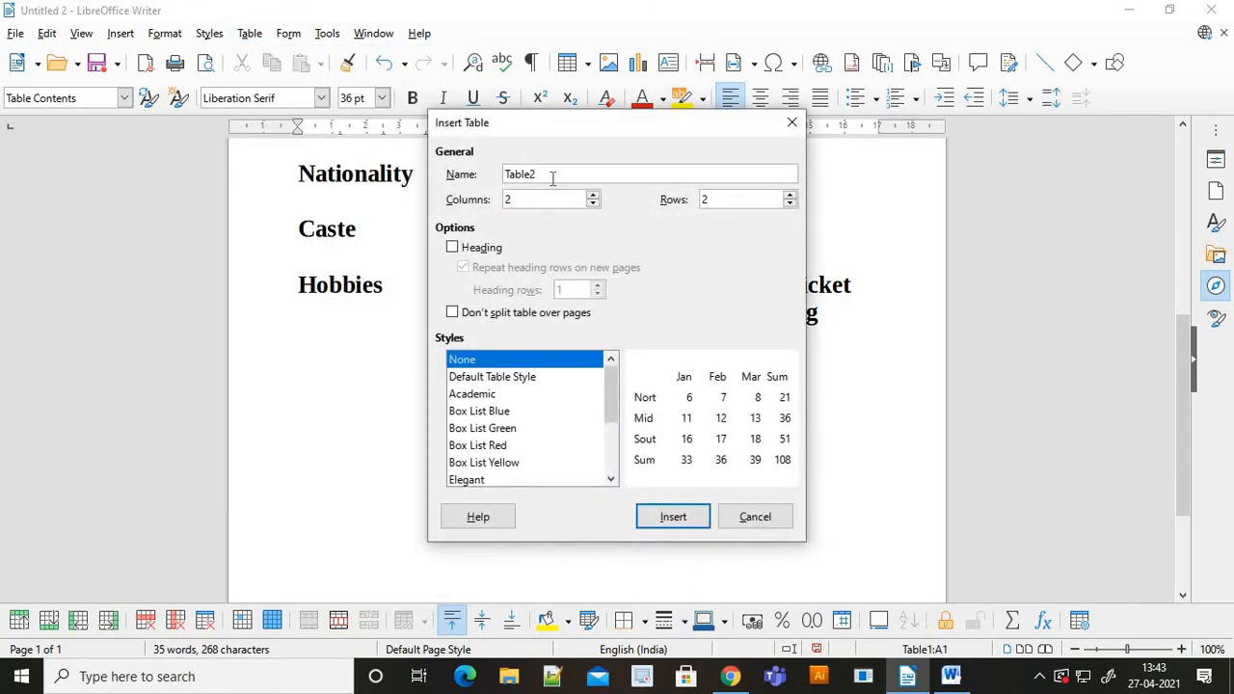
pyautogui.doubleClick(553, 176)
pyautogui.click(485, 378)
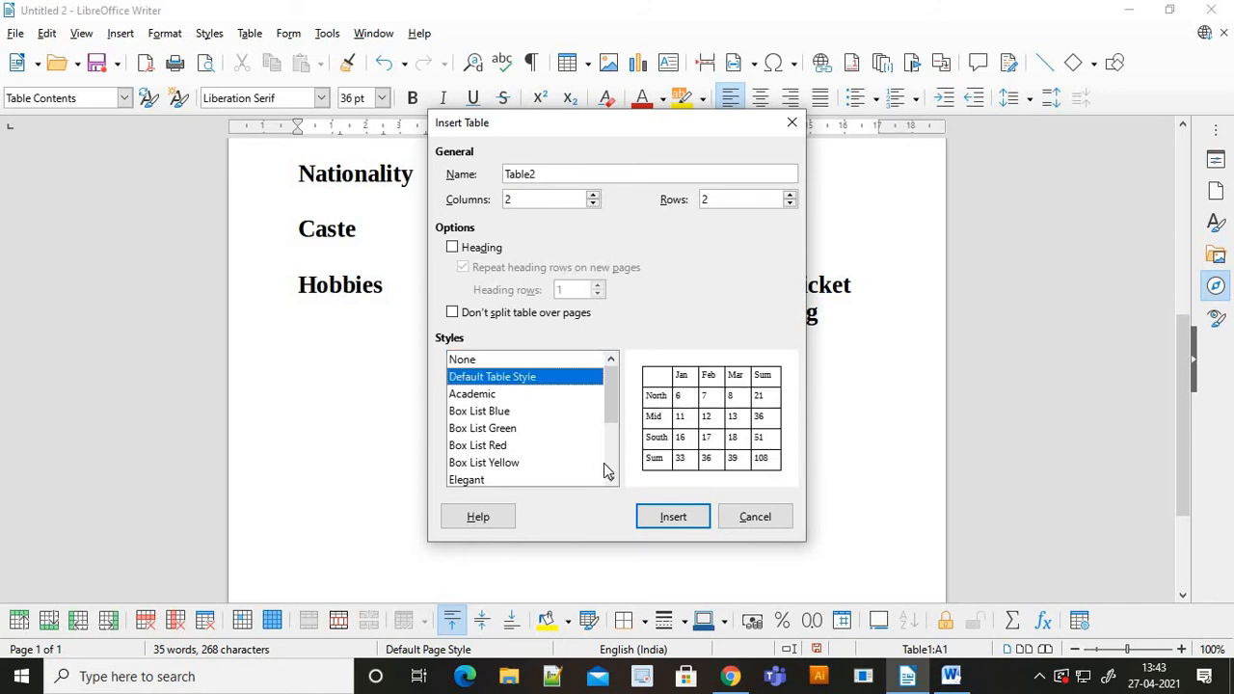
pyautogui.click(672, 517)
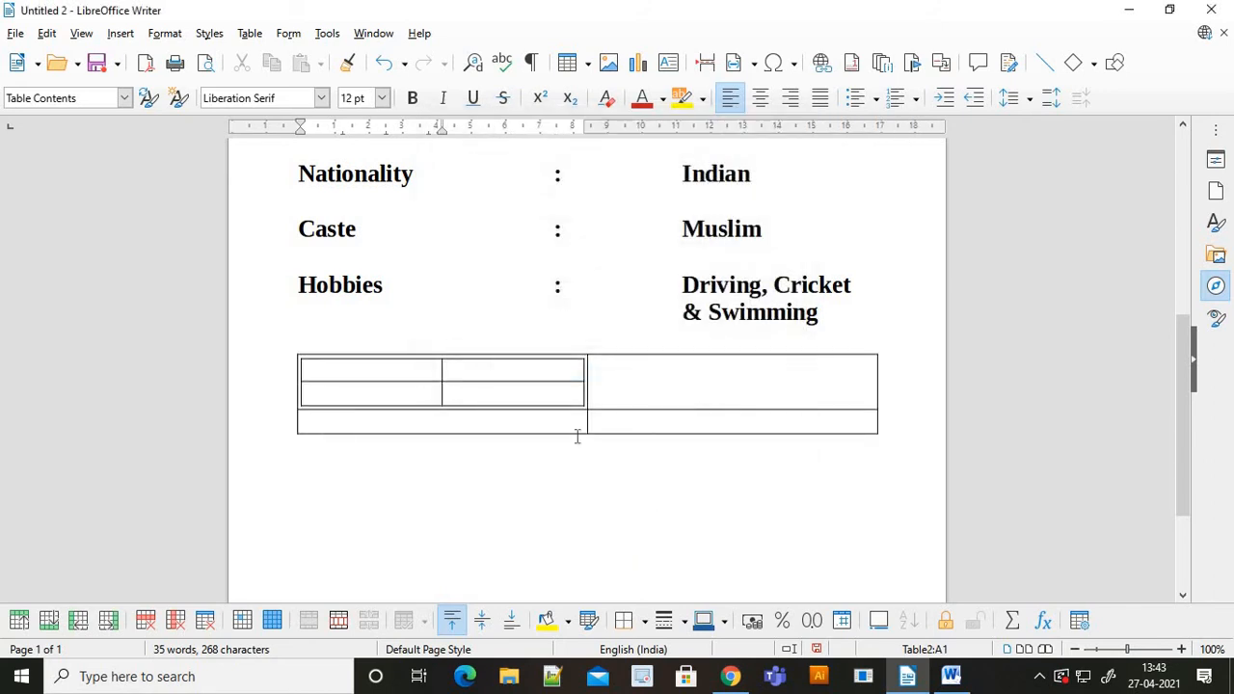
pyautogui.hotkey('ctrl', 'z')
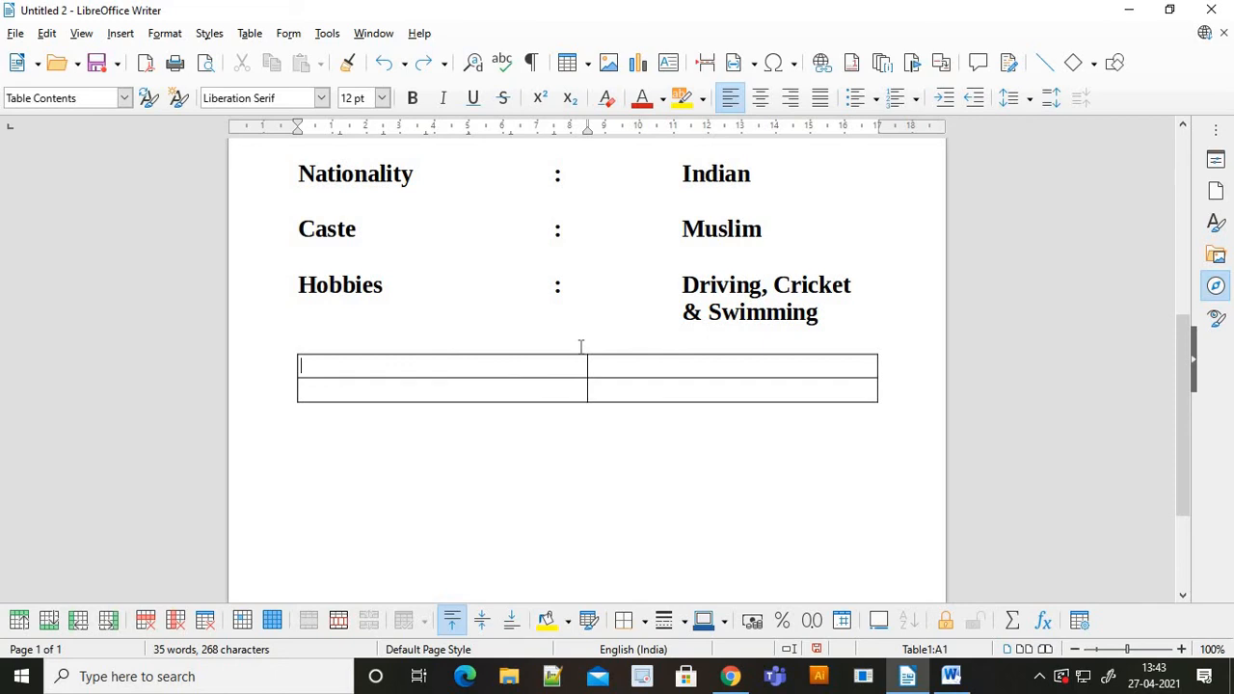
# - Type the headers Education Qualification and Computer Qualification in the table's first row
pyautogui.hotkey('alt', 'Tab')
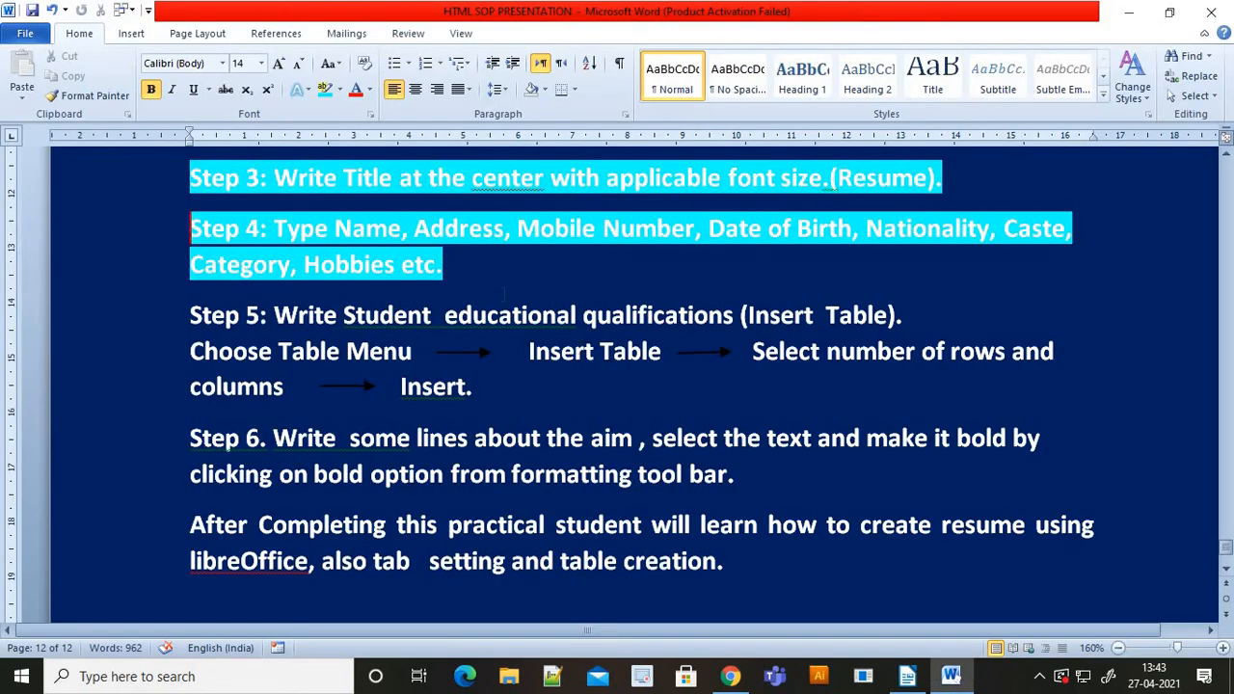
pyautogui.hotkey('alt', 'Tab')
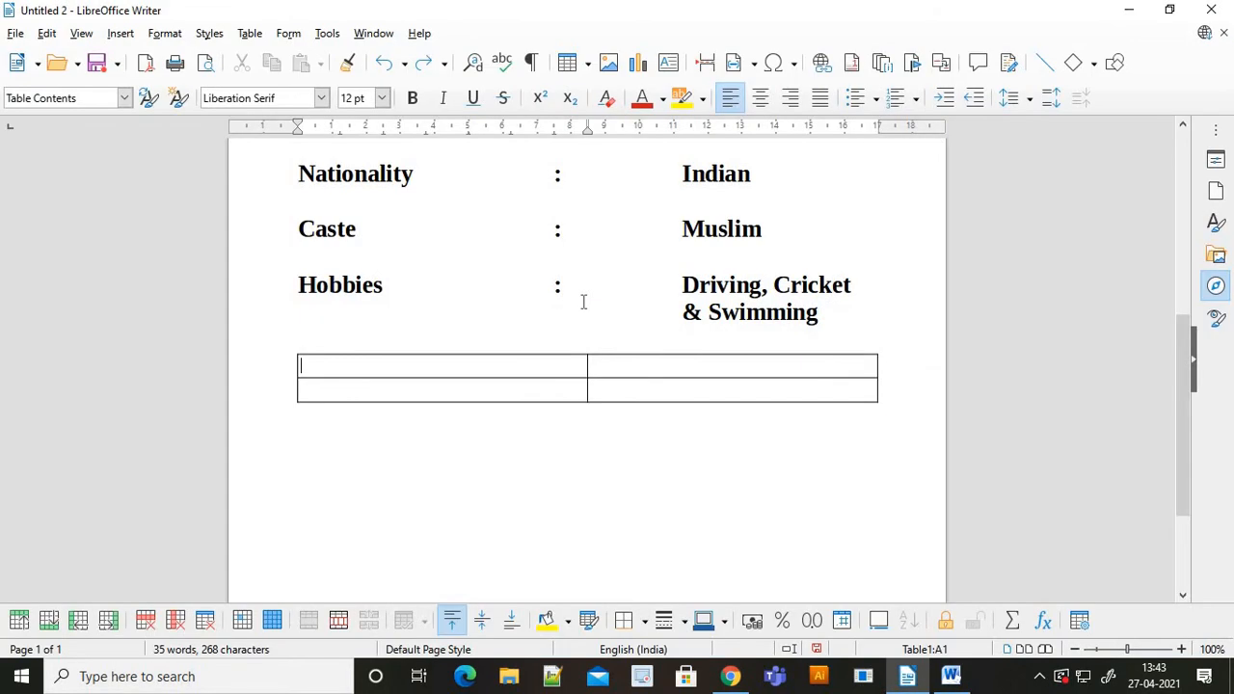
pyautogui.write('Educ')
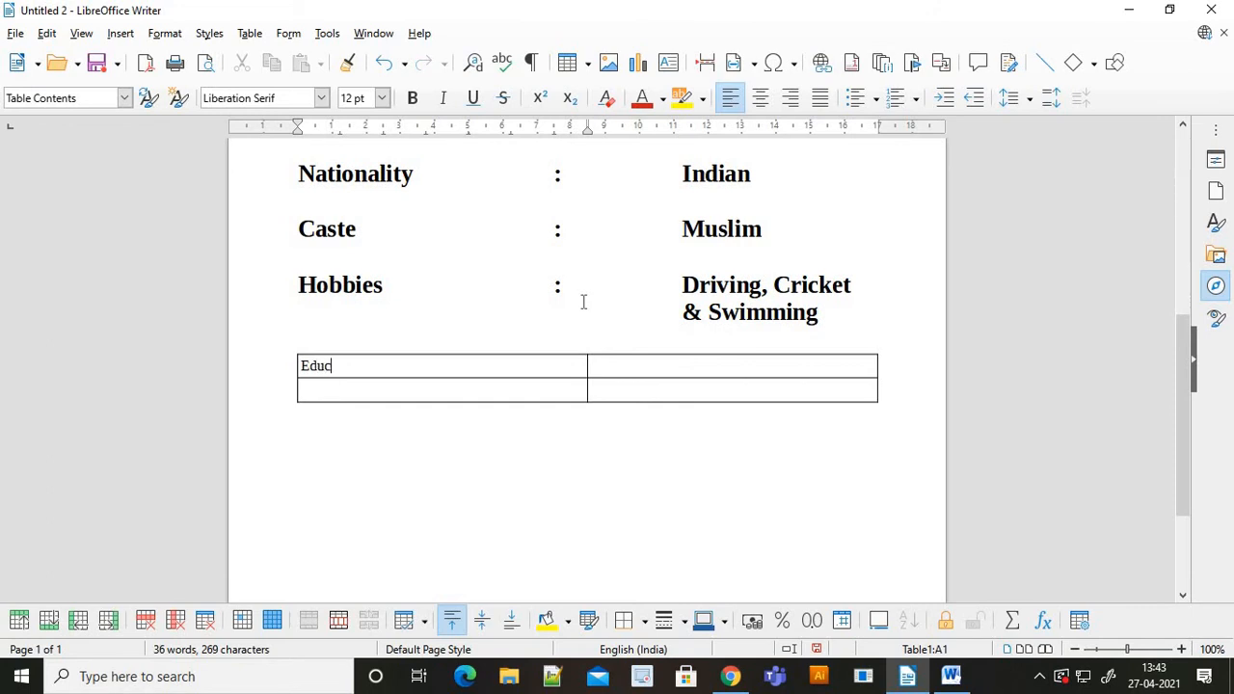
pyautogui.write('ation Quali')
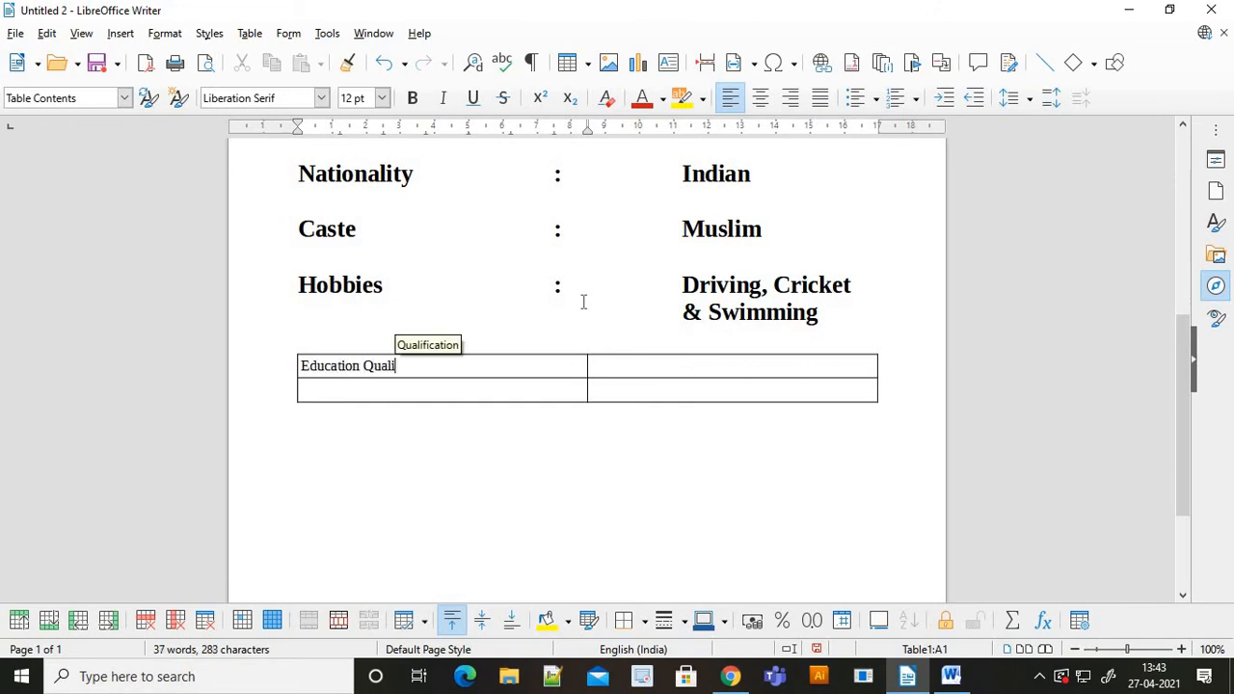
pyautogui.press('Return')
pyautogui.press('Tab')
pyautogui.write('C')
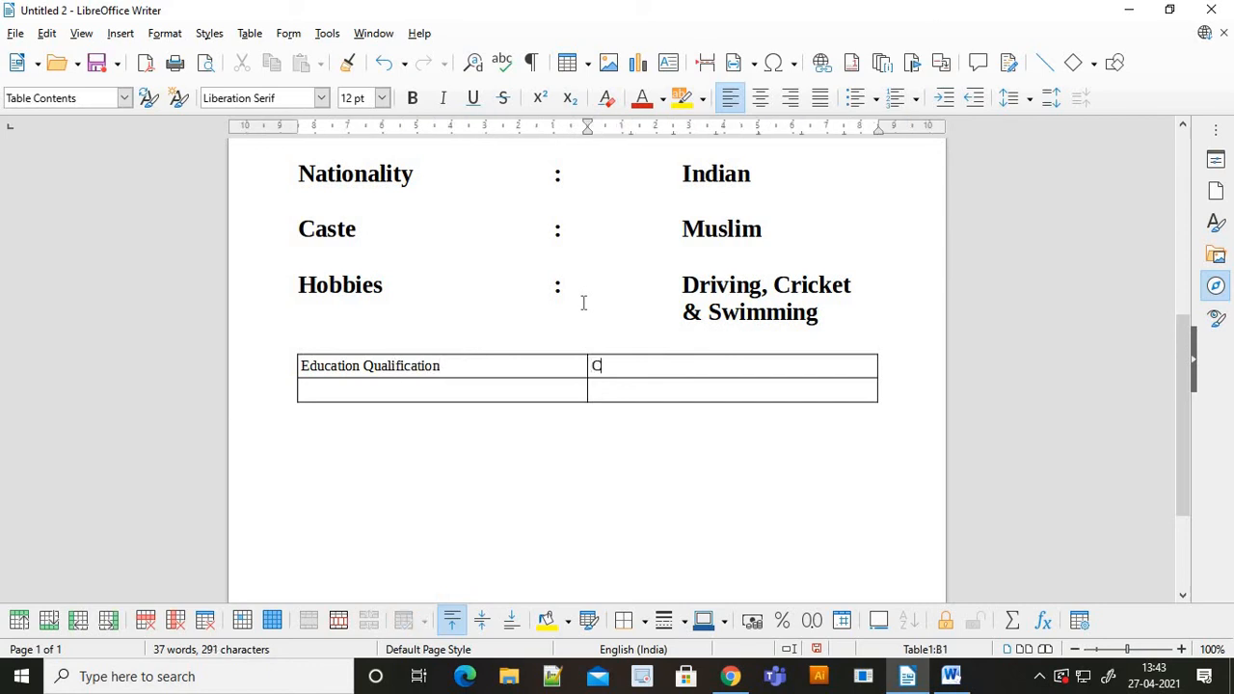
pyautogui.write('ompute')
pyautogui.press('Return')
pyautogui.write('Qual')
pyautogui.press('Return')
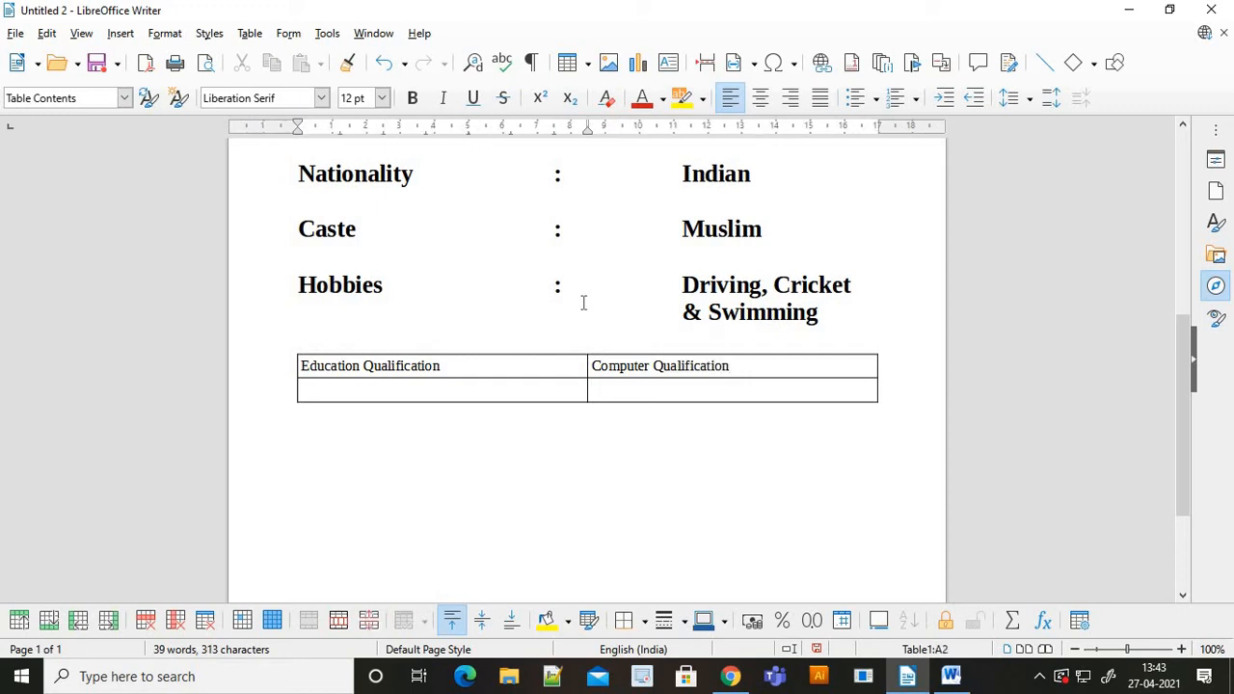
# - Enter SSC Passed and Ms Office, Advance Excel & Tally in the second row
pyautogui.write('SSC A')
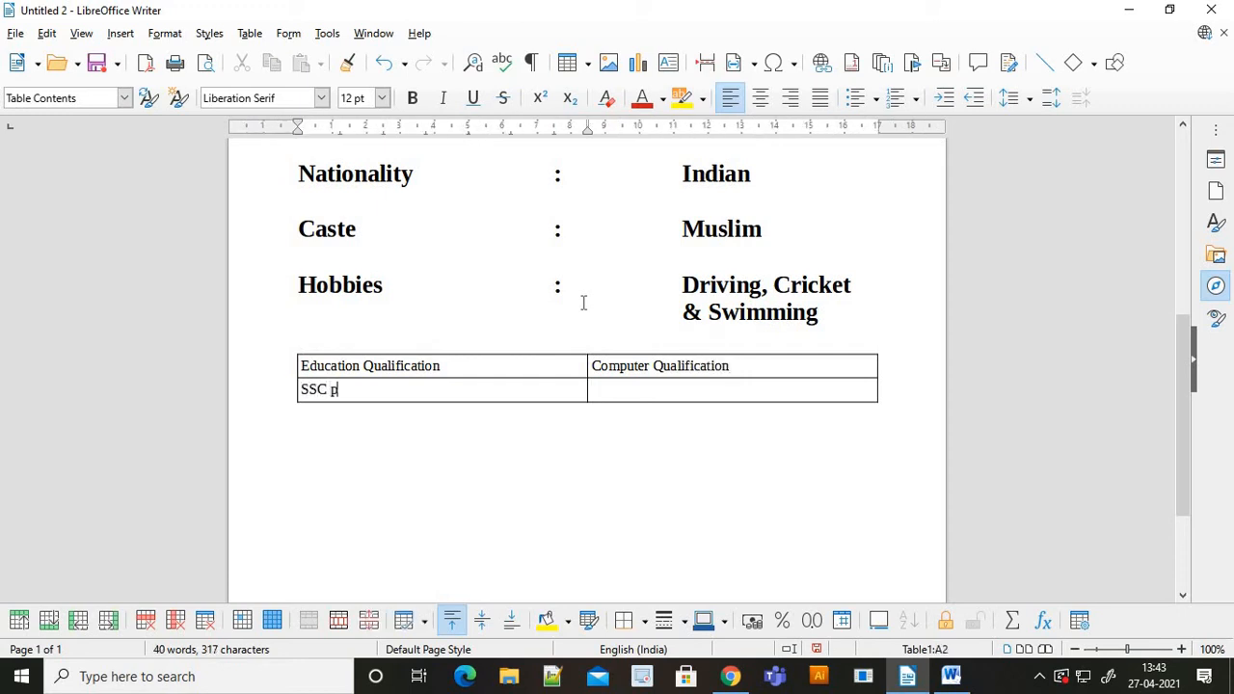
pyautogui.write('P')
pyautogui.press('BackSpace')
pyautogui.press('BackSpace')
pyautogui.write('Passed')
pyautogui.press('Tab')
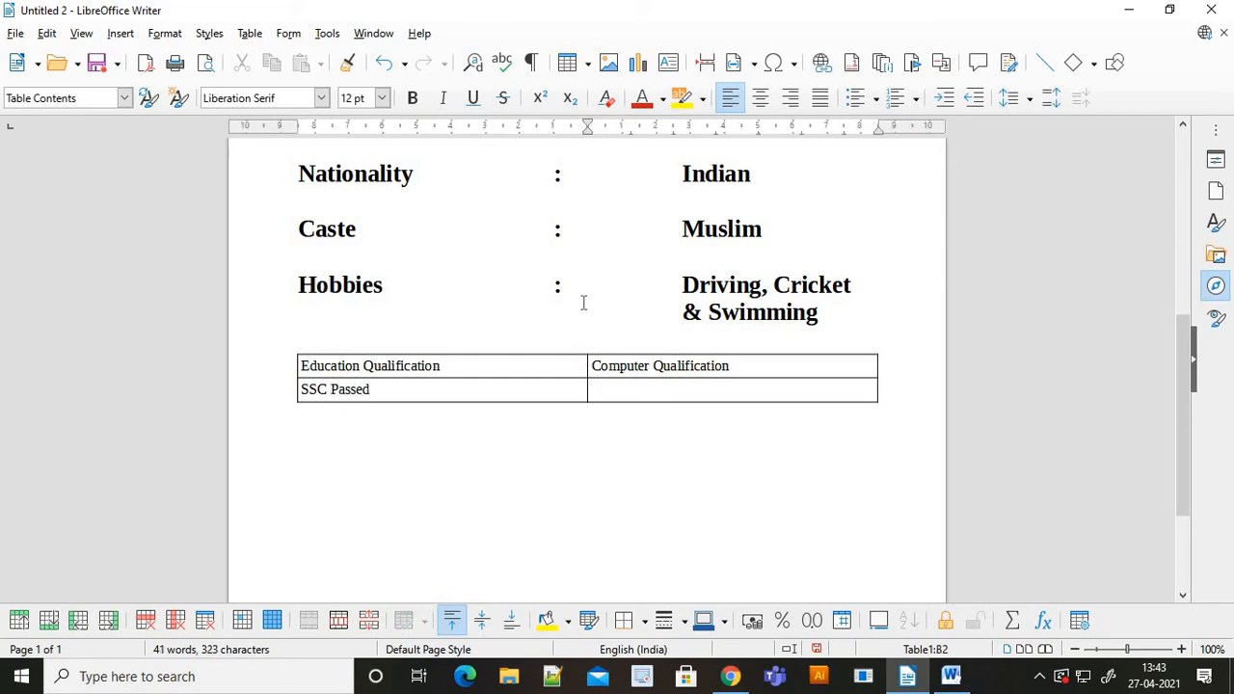
pyautogui.write('Ms Office,')
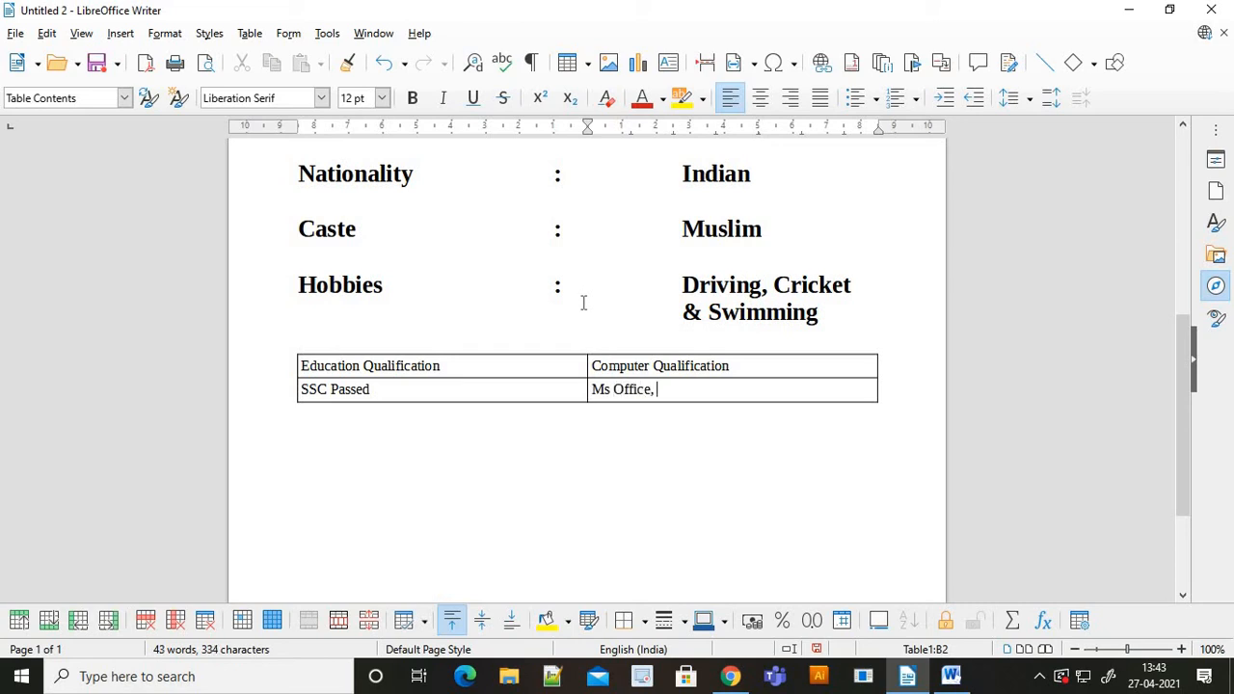
pyautogui.write(' Advance Excel')
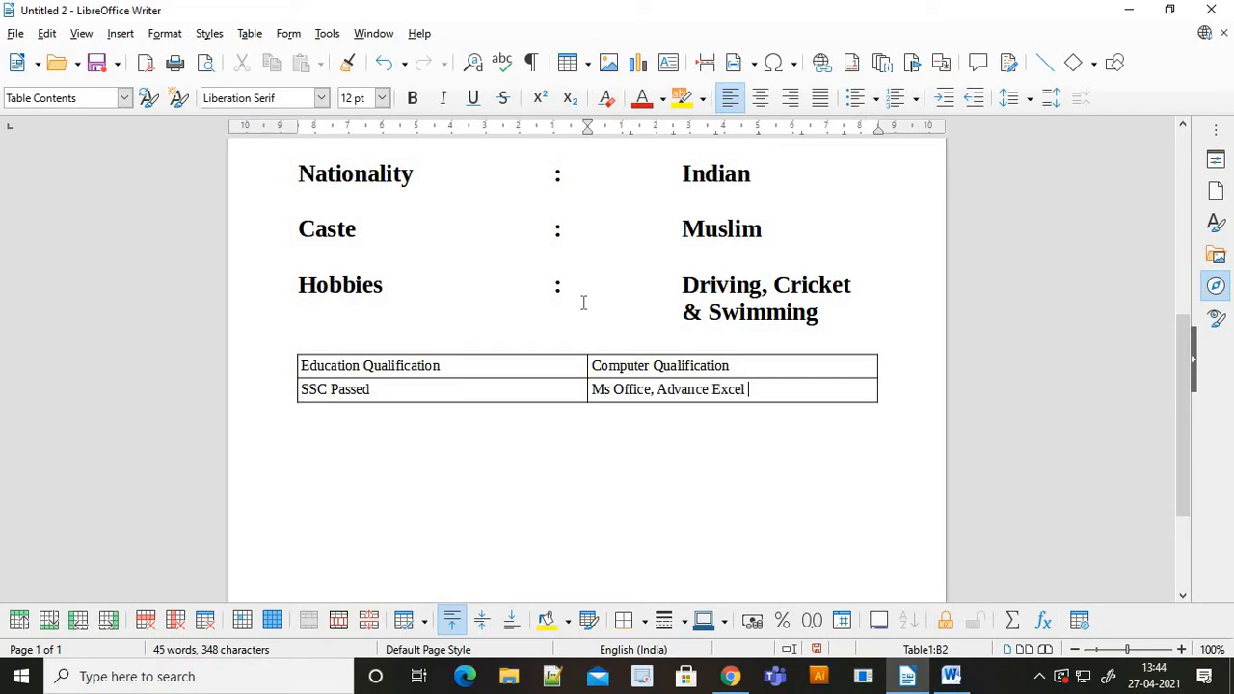
pyautogui.write(' & Tally')
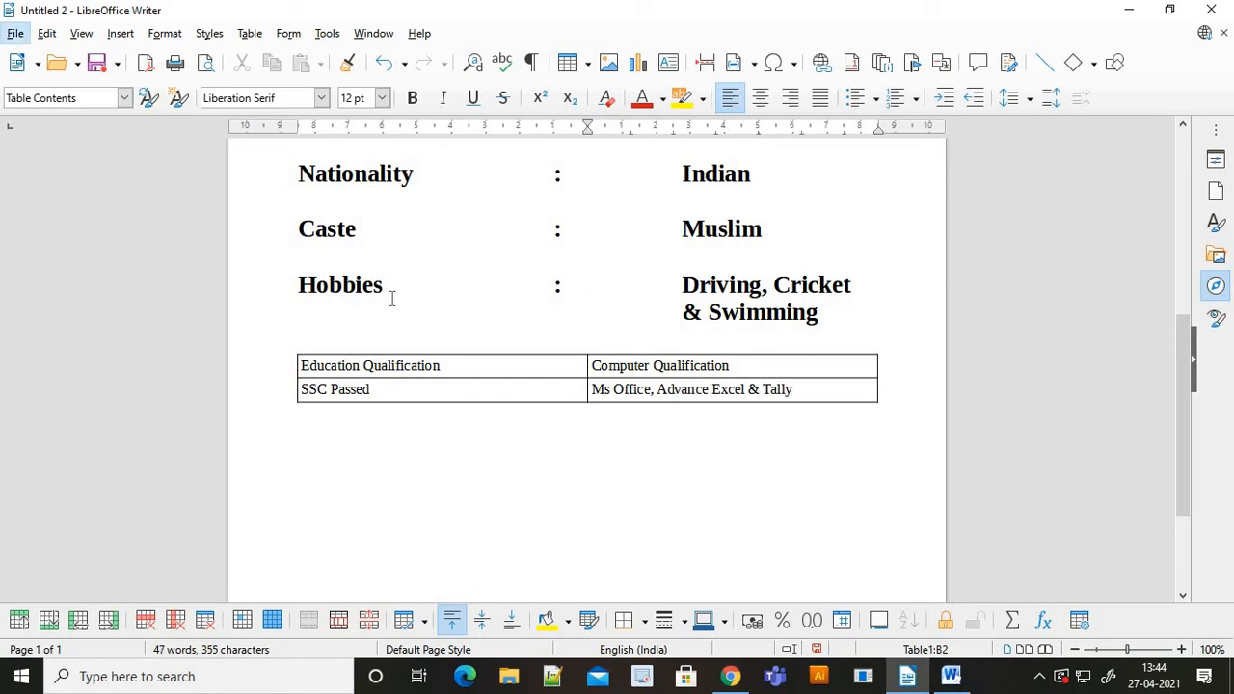
pyautogui.moveTo(385, 287); pyautogui.dragTo(373, 287)
pyautogui.moveTo(301, 366); pyautogui.dragTo(798, 385)
# - Set all four table cells' text to 20 pt
pyautogui.click(309, 375)
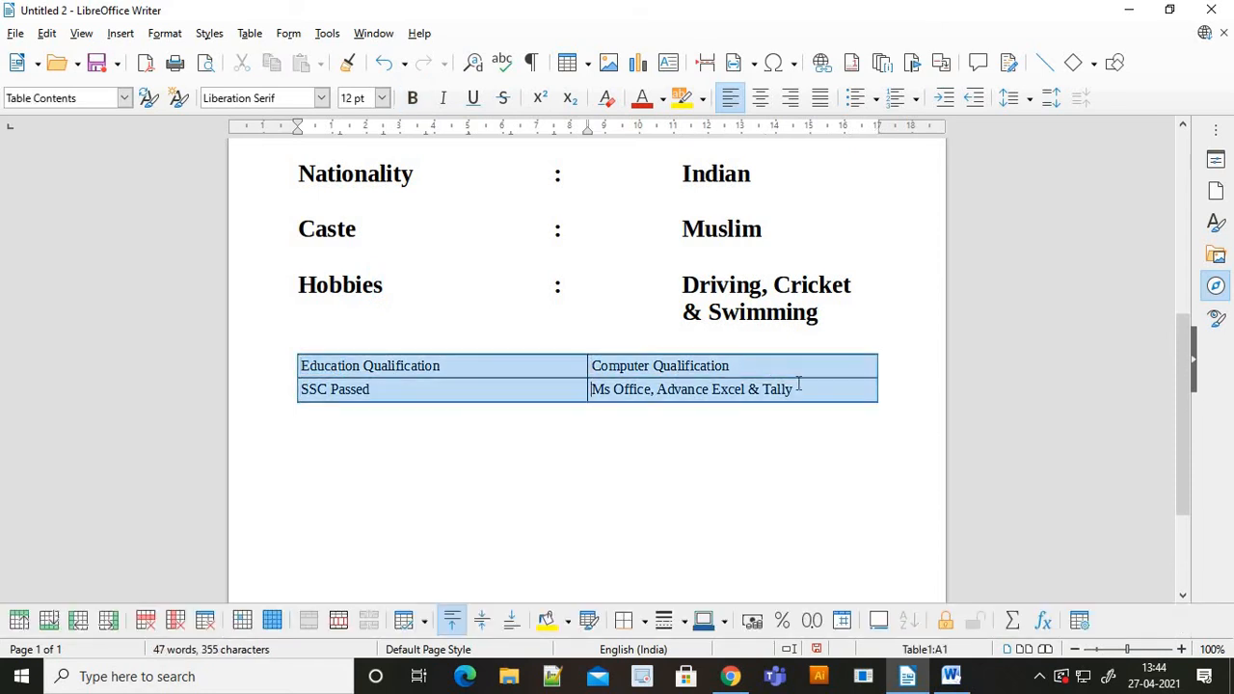
pyautogui.click(358, 97)
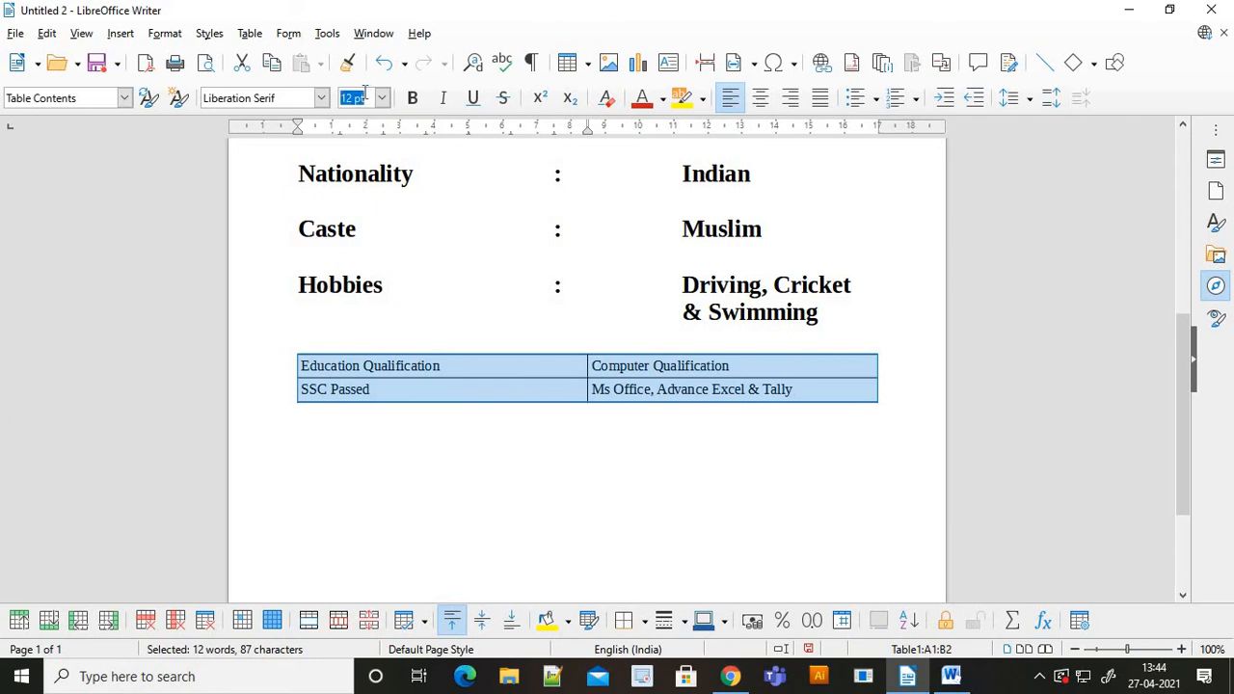
pyautogui.write('20')
pyautogui.press('Return')
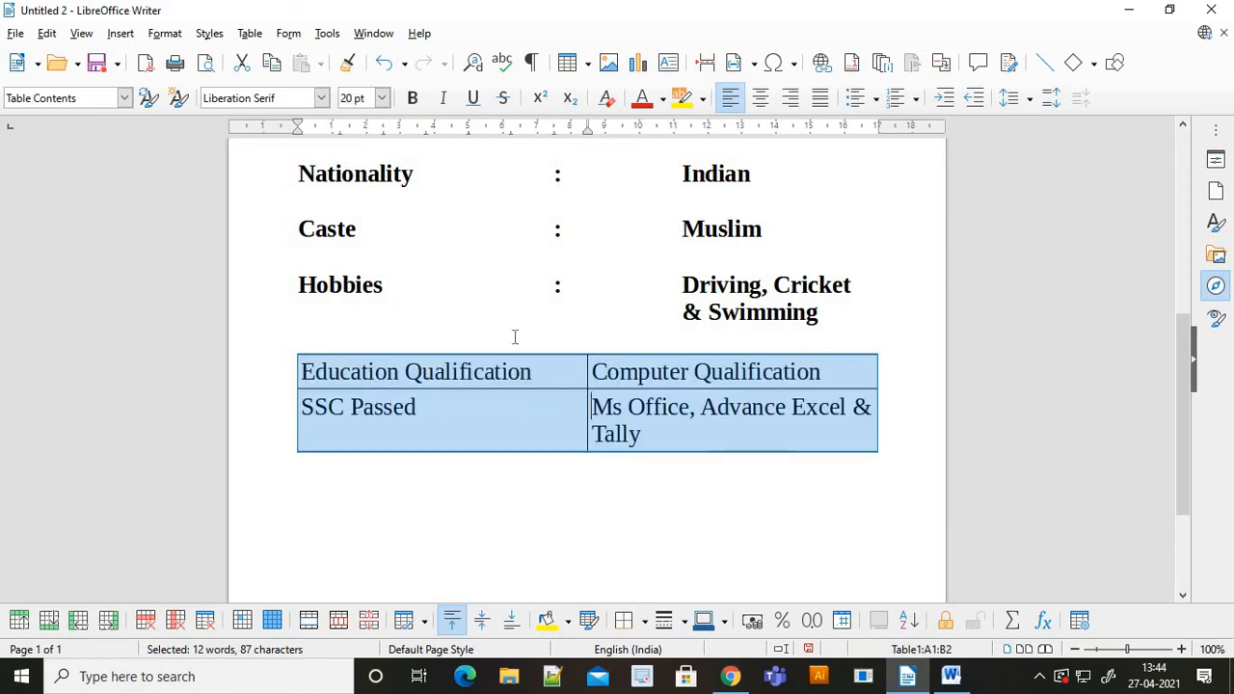
# - Bold the 'Education Qualification' and 'Computer Qualification' header cells, then return to the Word instructions
pyautogui.click(573, 375)
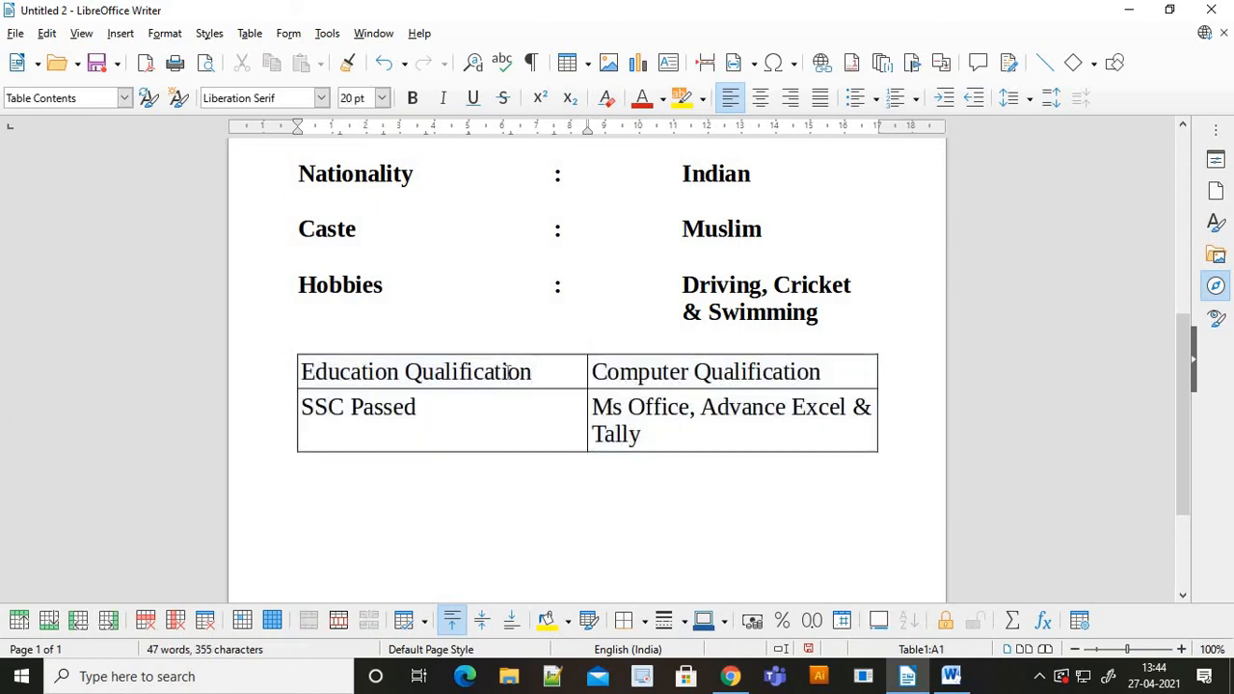
pyautogui.moveTo(533, 374); pyautogui.dragTo(307, 382)
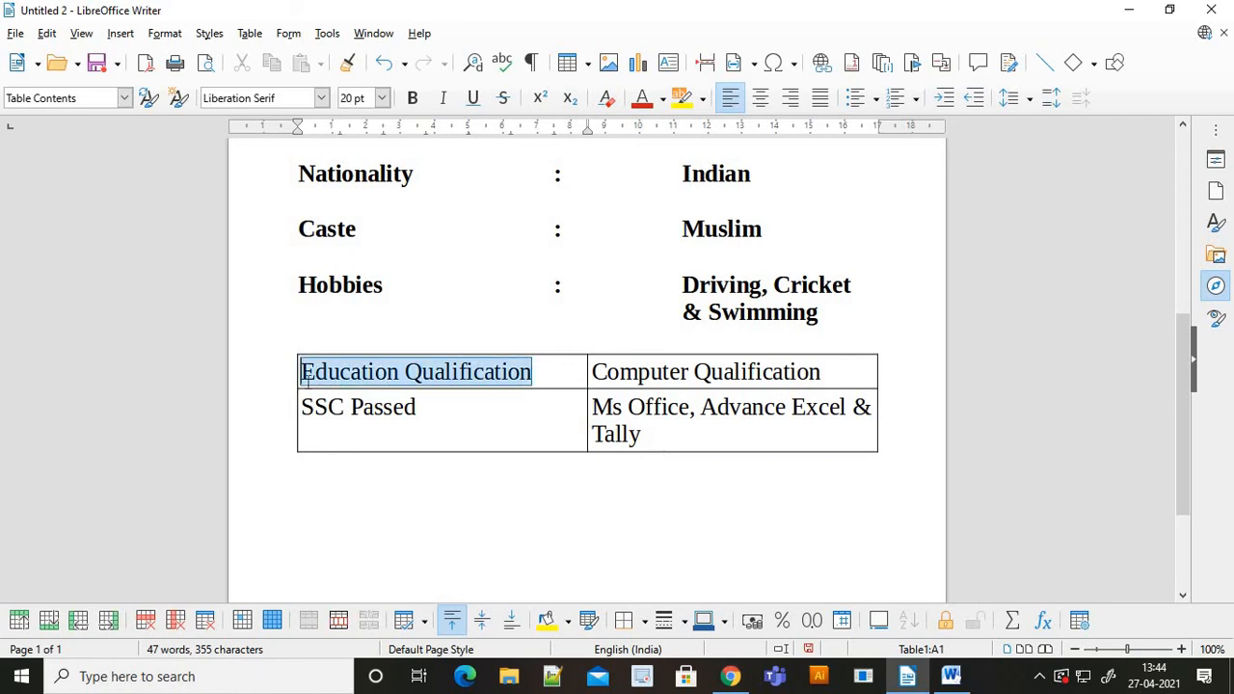
pyautogui.hotkey('ctrl', 'b')
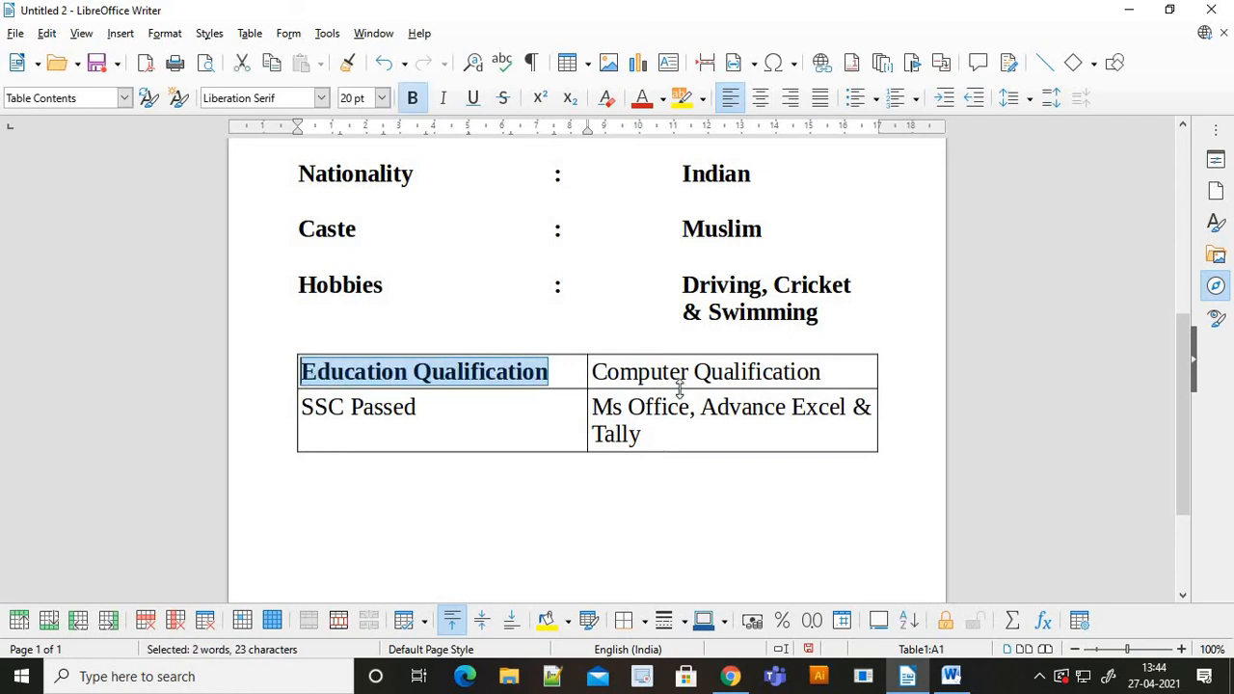
pyautogui.click(594, 371)
pyautogui.moveTo(662, 372); pyautogui.dragTo(827, 373)
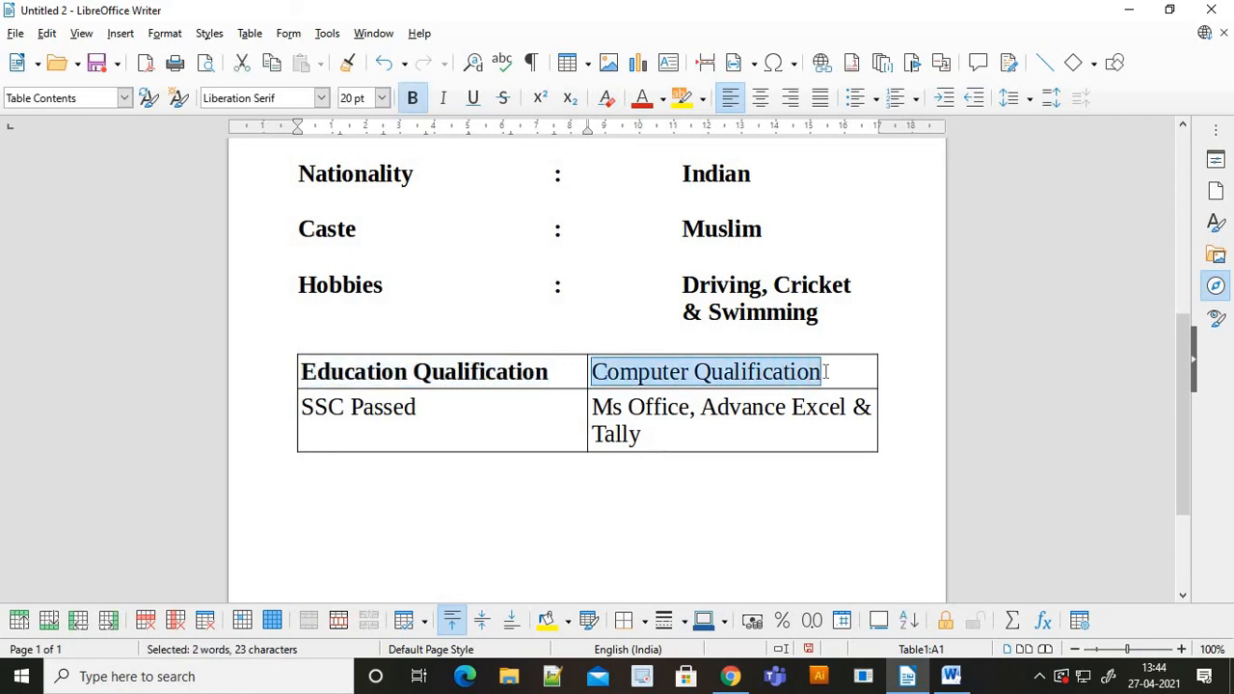
pyautogui.hotkey('ctrl', 'b')
pyautogui.click(675, 491)
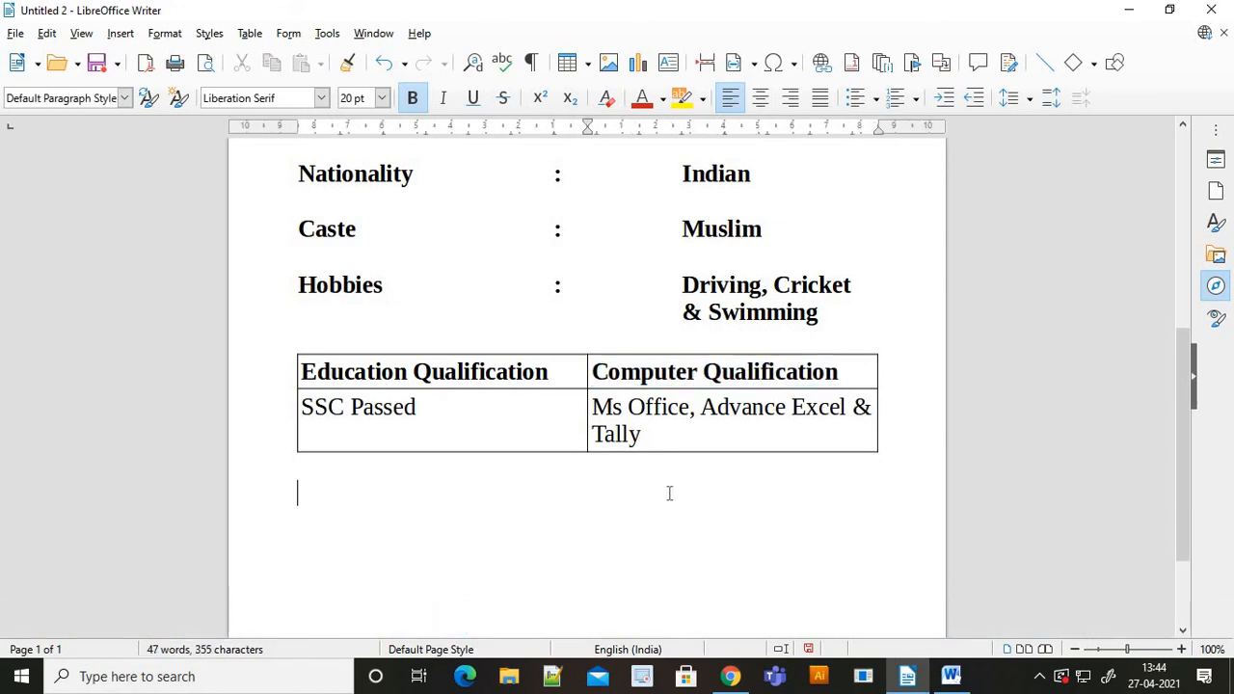
pyautogui.hotkey('alt', 'Tab')
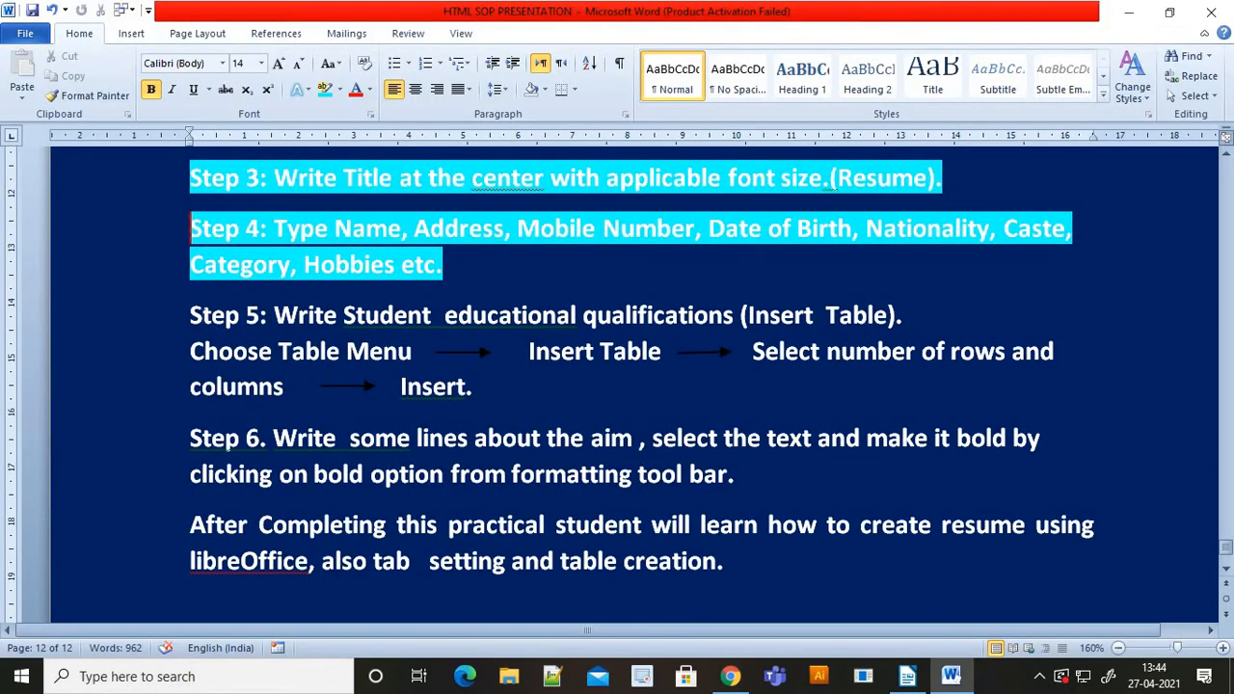
# - Highlight Word's Step 5 qualifications-table paragraph in cyan, then go back to the Writer resume
pyautogui.moveTo(202, 316); pyautogui.dragTo(477, 387)
pyautogui.click(326, 89)
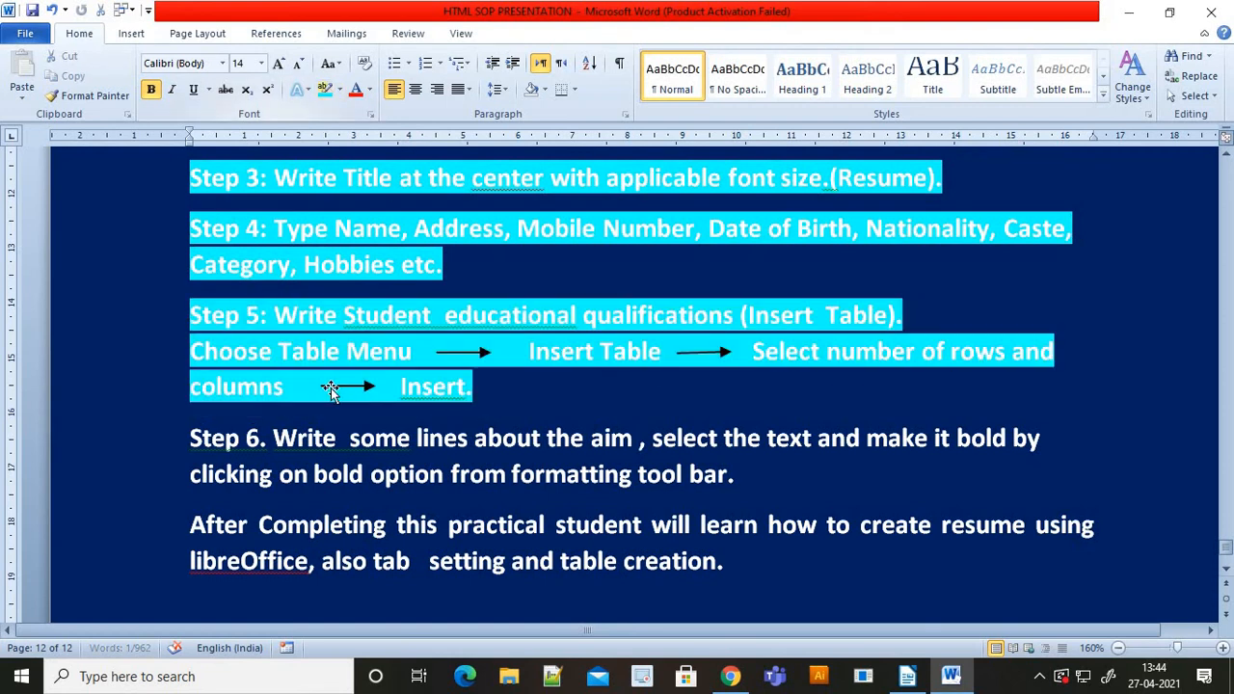
pyautogui.scroll(-1, 330, 391)
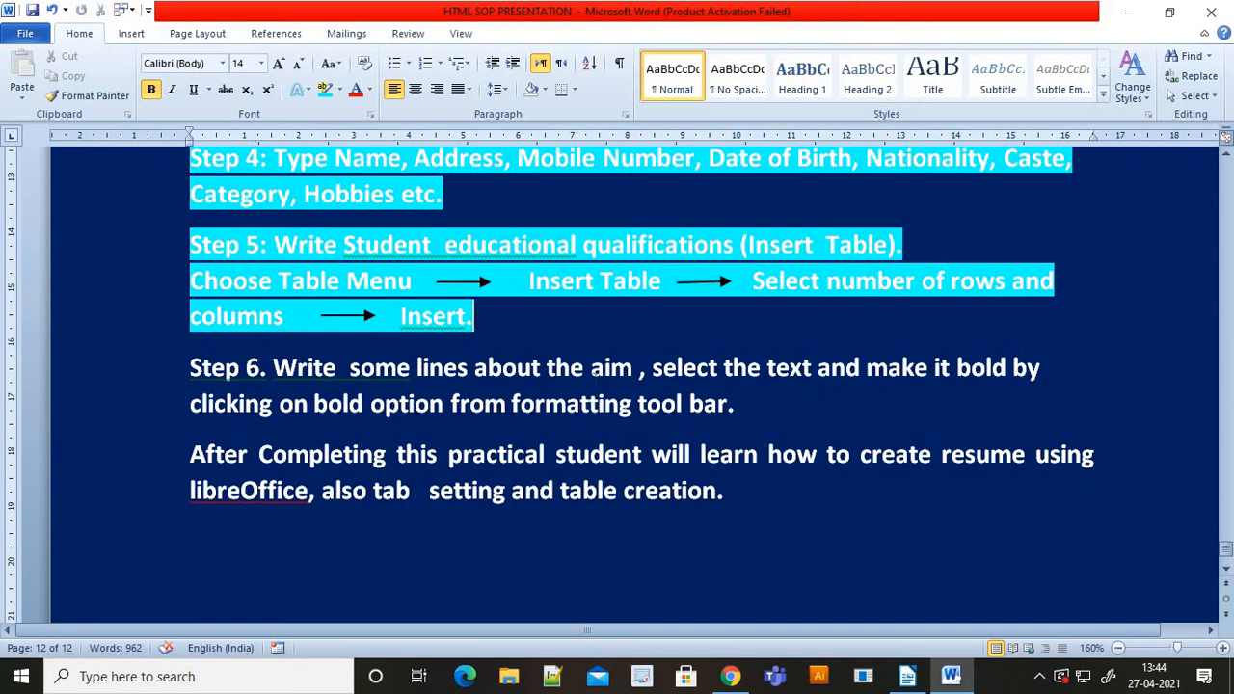
pyautogui.scroll(-1, 574, 385)
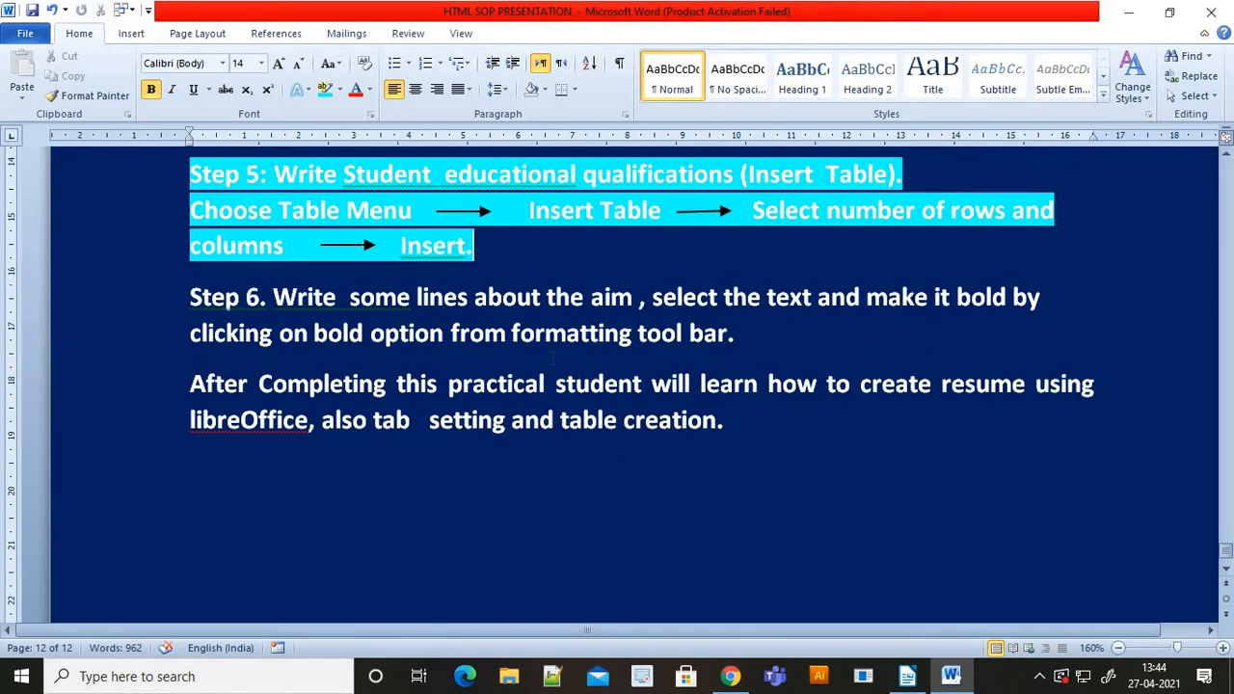
pyautogui.hotkey('alt', 'Tab')
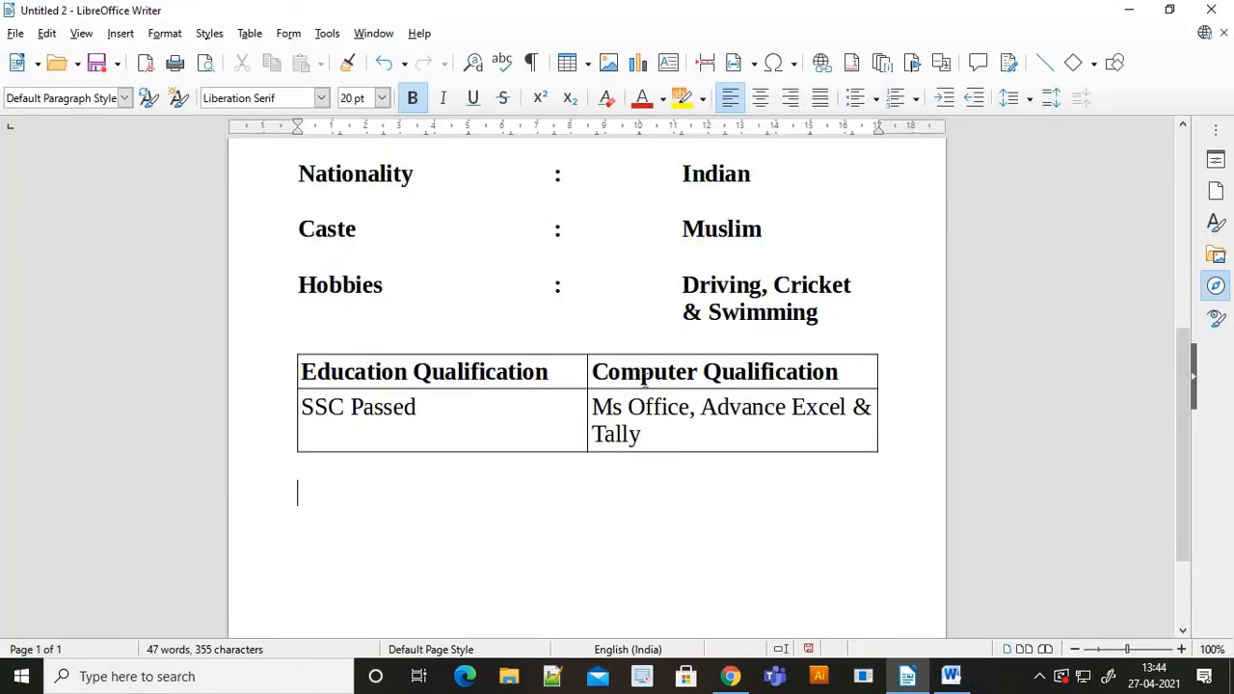
# - Type the Aim line as 'Aim', a tab, then ':To become software del', correcting the stray capital O
pyautogui.write('Aim')
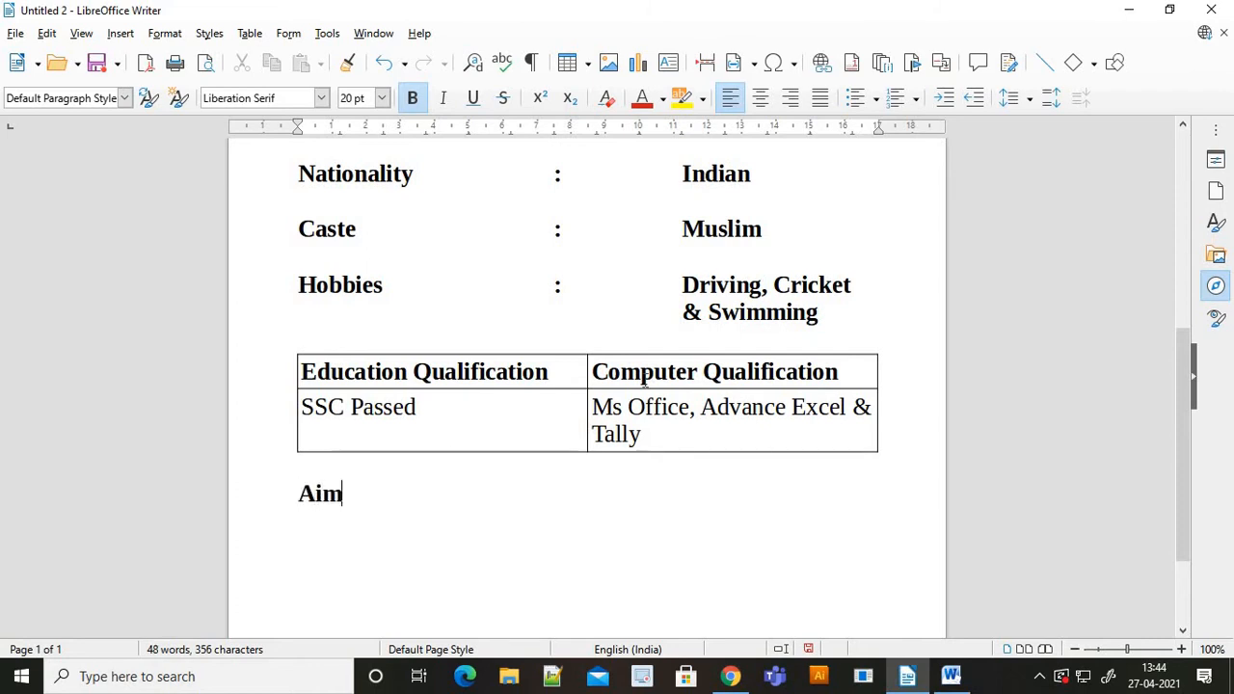
pyautogui.press('Tab')
pyautogui.press('Tab')
pyautogui.press('Tab')
pyautogui.press('Tab')
pyautogui.write(':TO')
pyautogui.press('BackSpace')
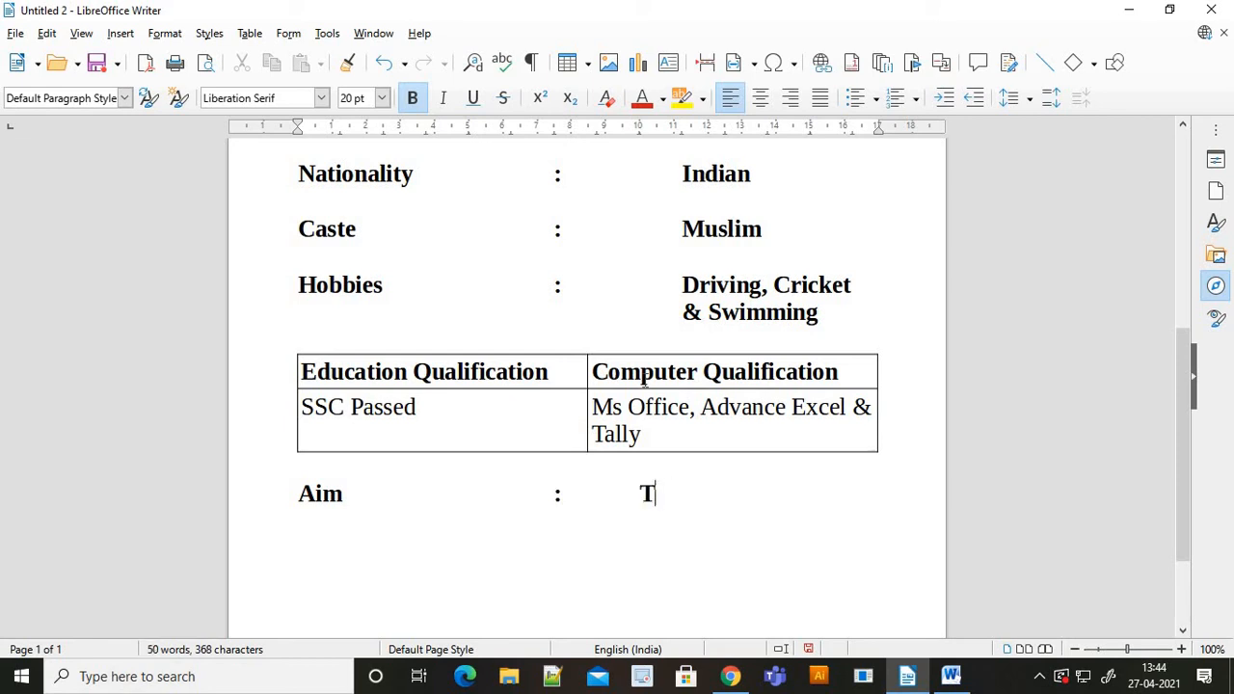
pyautogui.write('o become ')
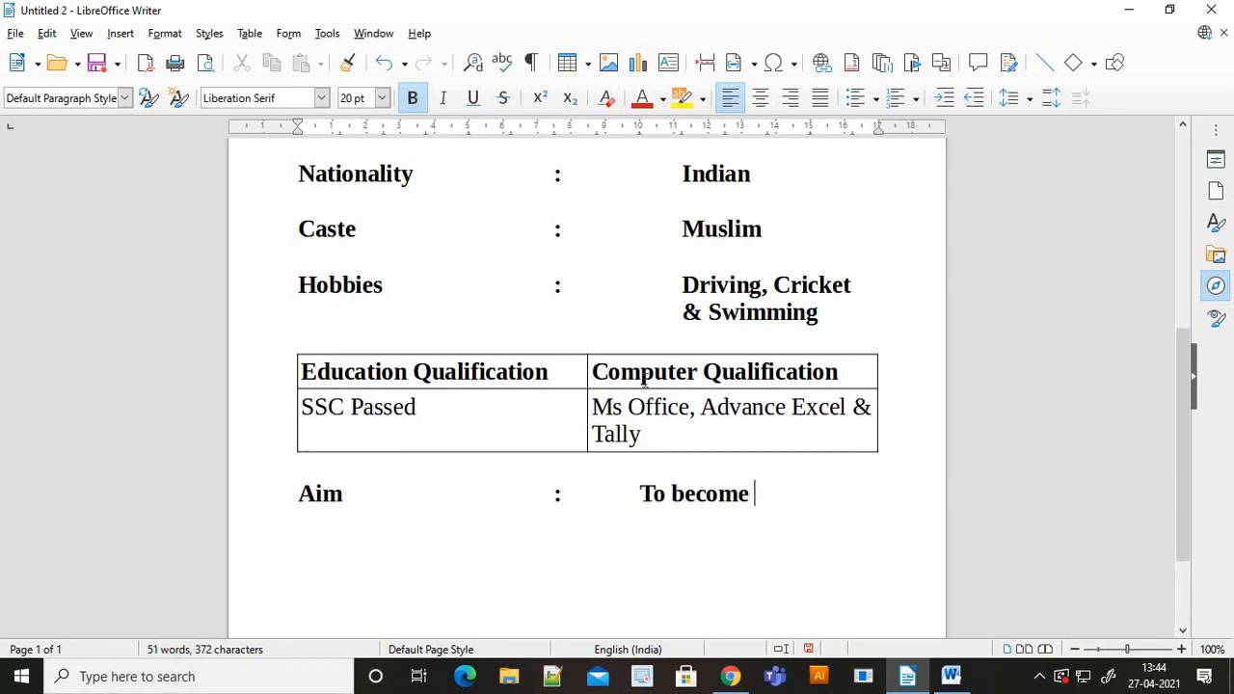
pyautogui.write('softwar')
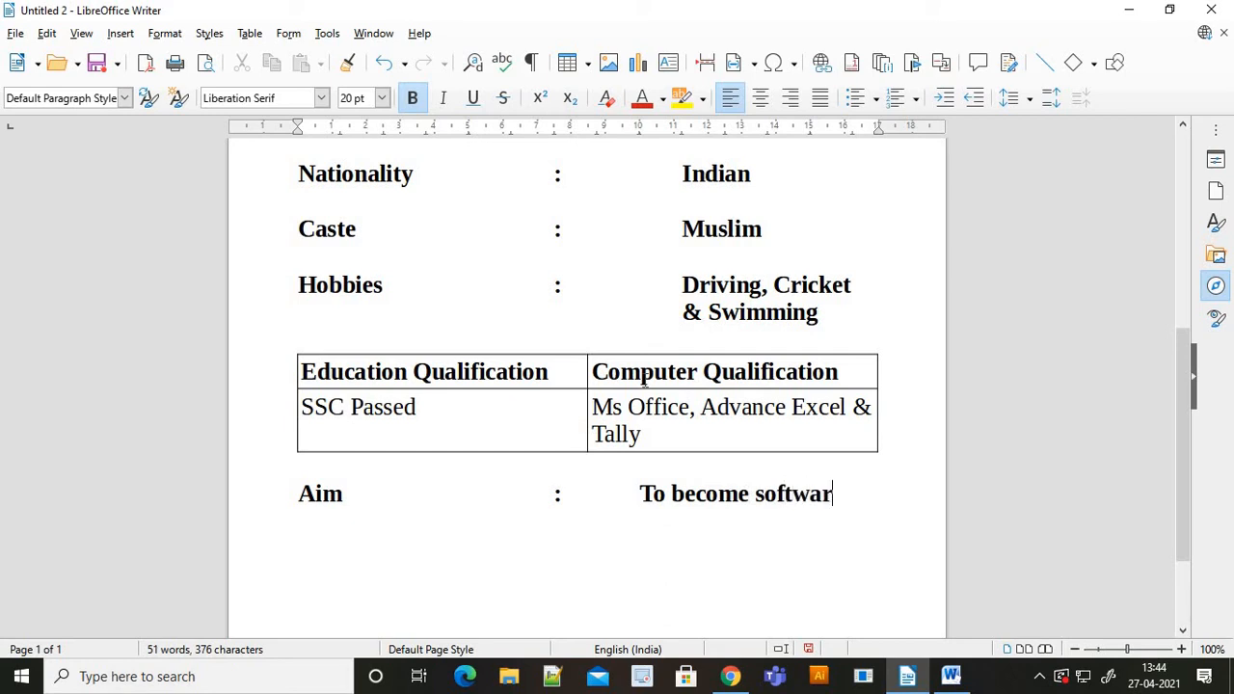
pyautogui.write('e del')
# - Tab the wrapped word under the value column and complete it as 'developer', then switch to Word
pyautogui.press('Left')
pyautogui.press('Left')
pyautogui.press('Left')
pyautogui.press('Tab')
pyautogui.press('Tab')
pyautogui.press('Tab')
pyautogui.press('Tab')
pyautogui.press('Tab')
pyautogui.press('Tab')
pyautogui.press('Tab')
pyautogui.press('Tab')
pyautogui.press('Right')
pyautogui.press('Right')
pyautogui.press('Right')
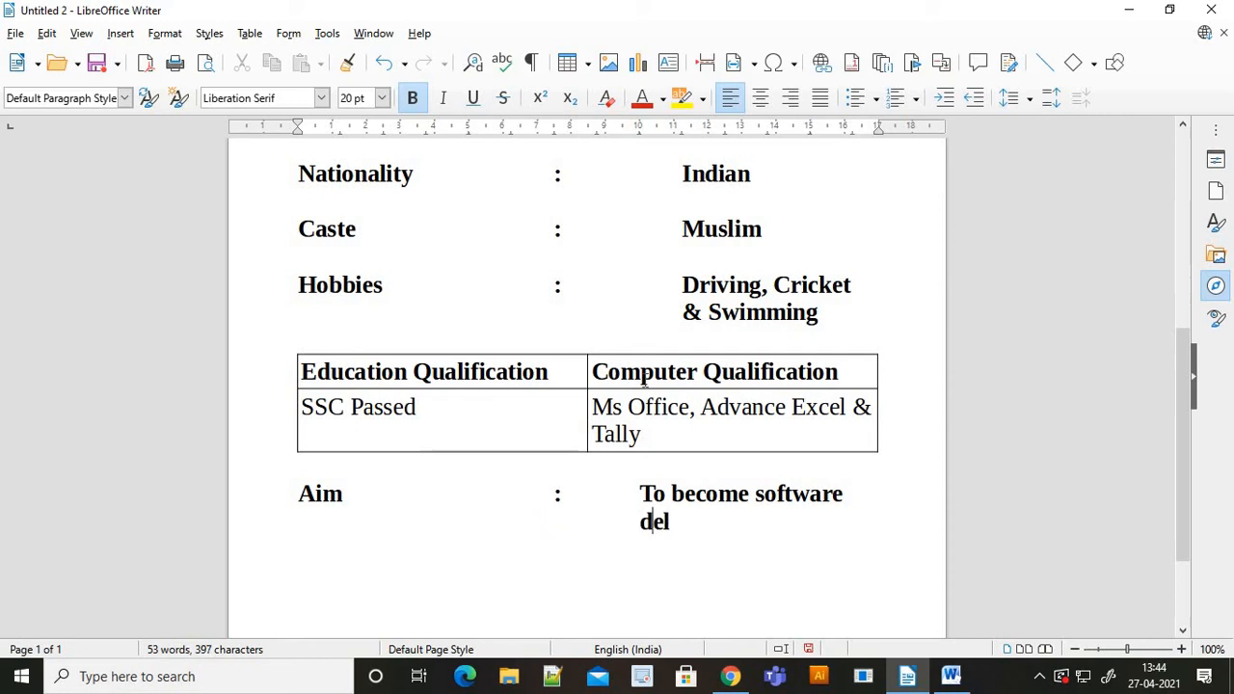
pyautogui.write('oper')
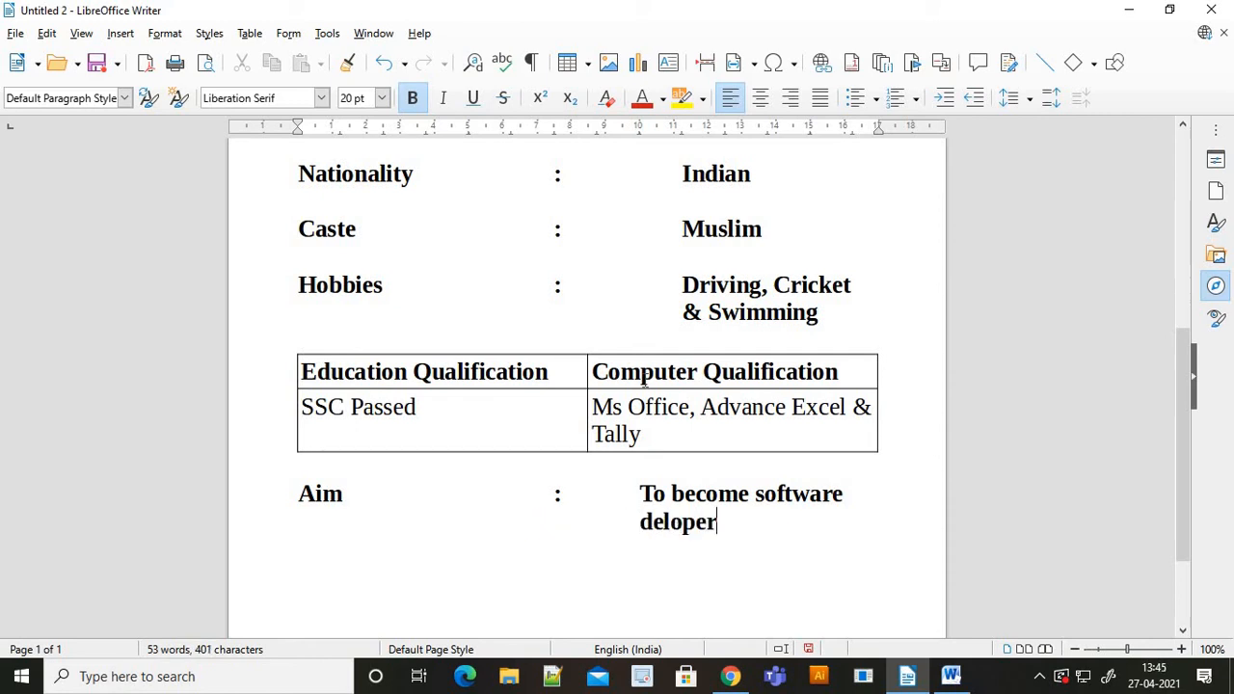
pyautogui.press('BackSpace')
pyautogui.press('BackSpace')
pyautogui.press('BackSpace')
pyautogui.press('BackSpace')
pyautogui.press('BackSpace')
pyautogui.write('velo')
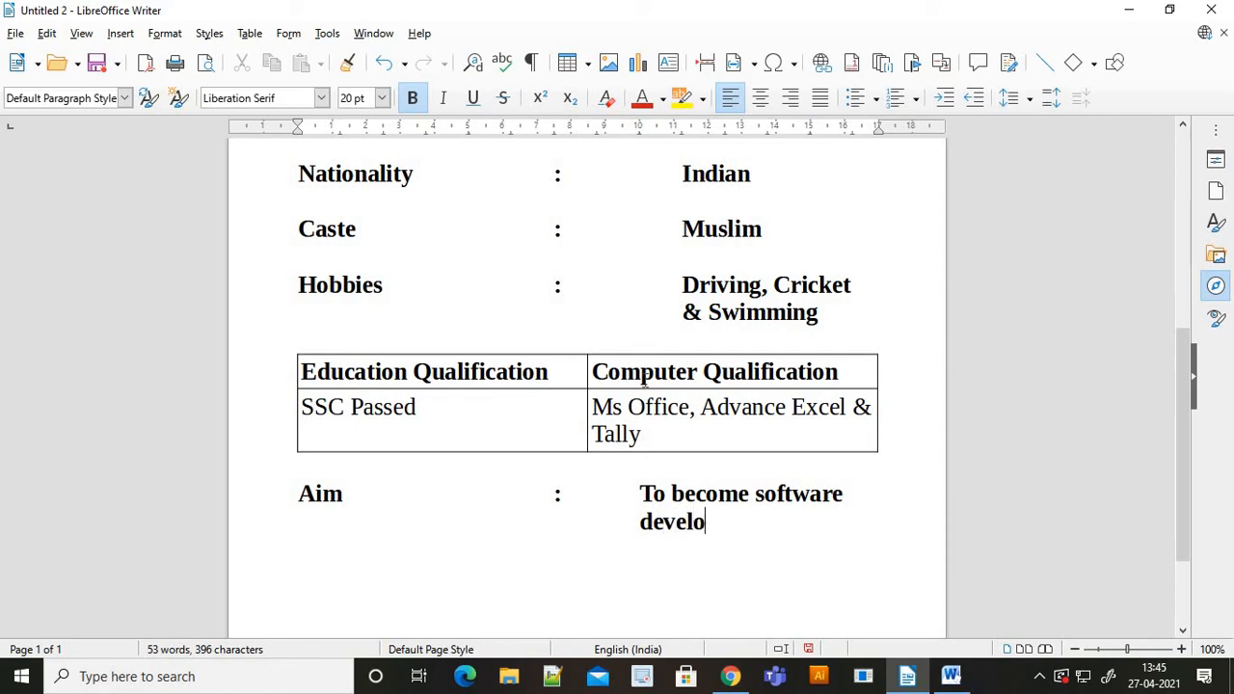
pyautogui.write('per')
pyautogui.hotkey('alt', 'Tab')
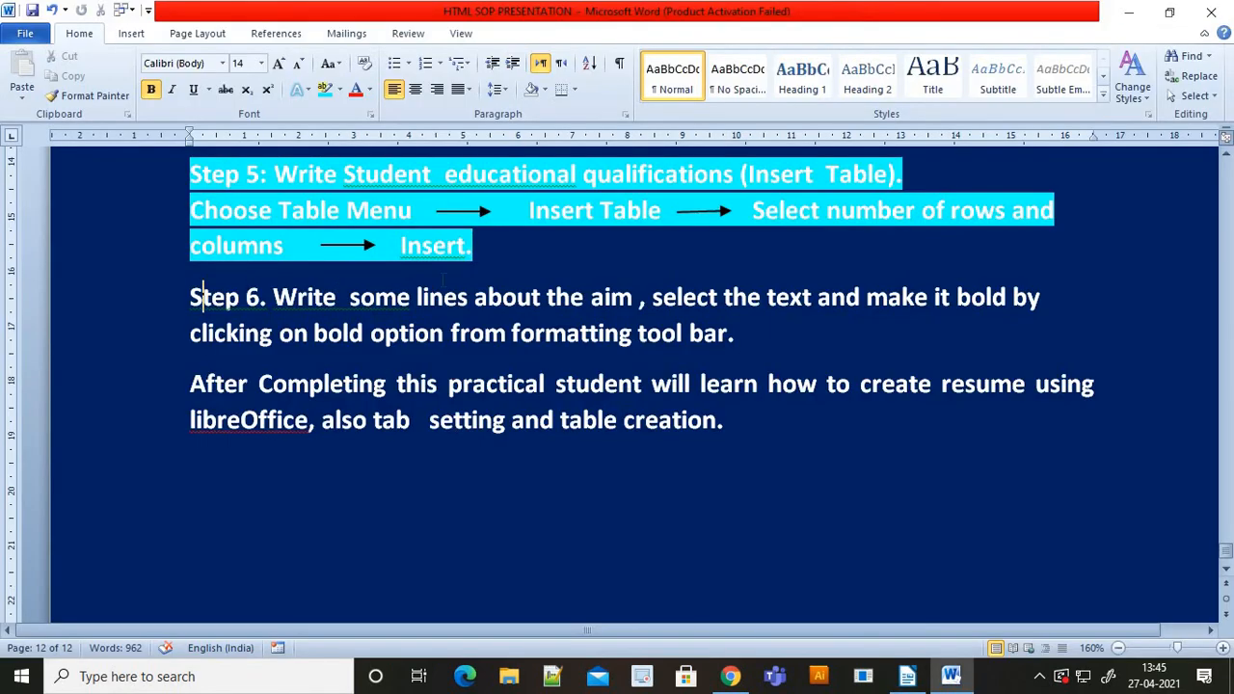
# - Highlight Word's Step 6 paragraph on writing the bold aim in cyan, then return to Writer
pyautogui.moveTo(205, 297); pyautogui.dragTo(755, 334)
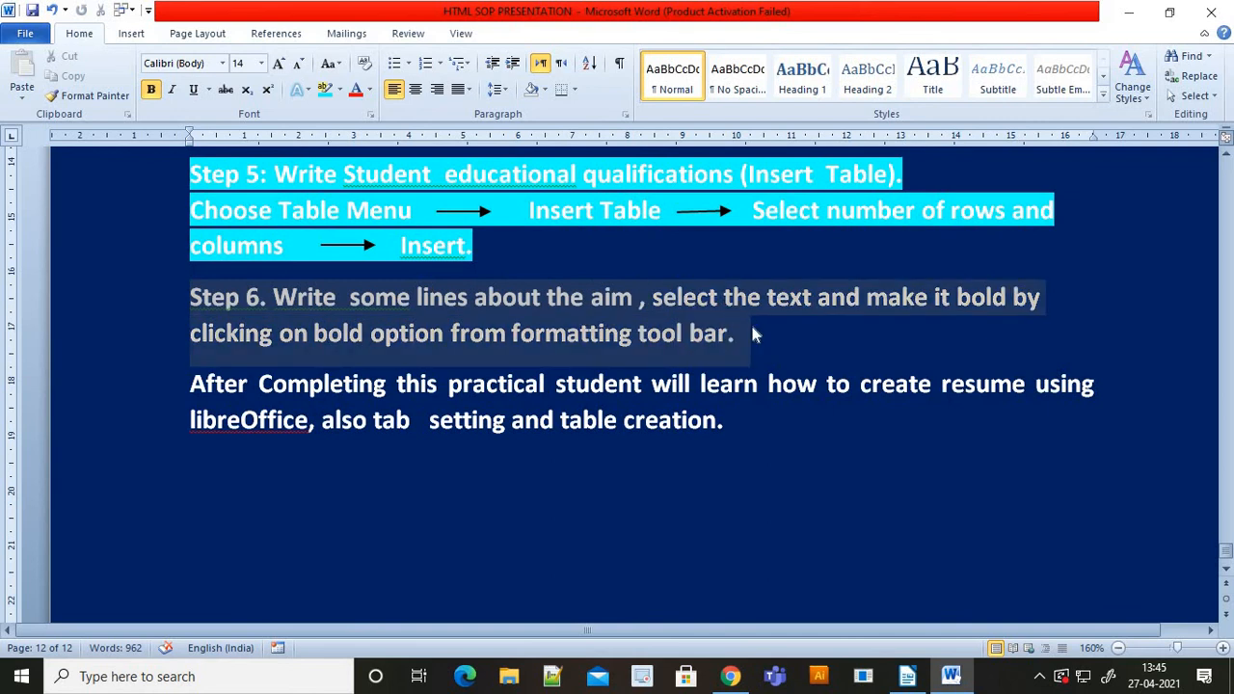
pyautogui.click(328, 87)
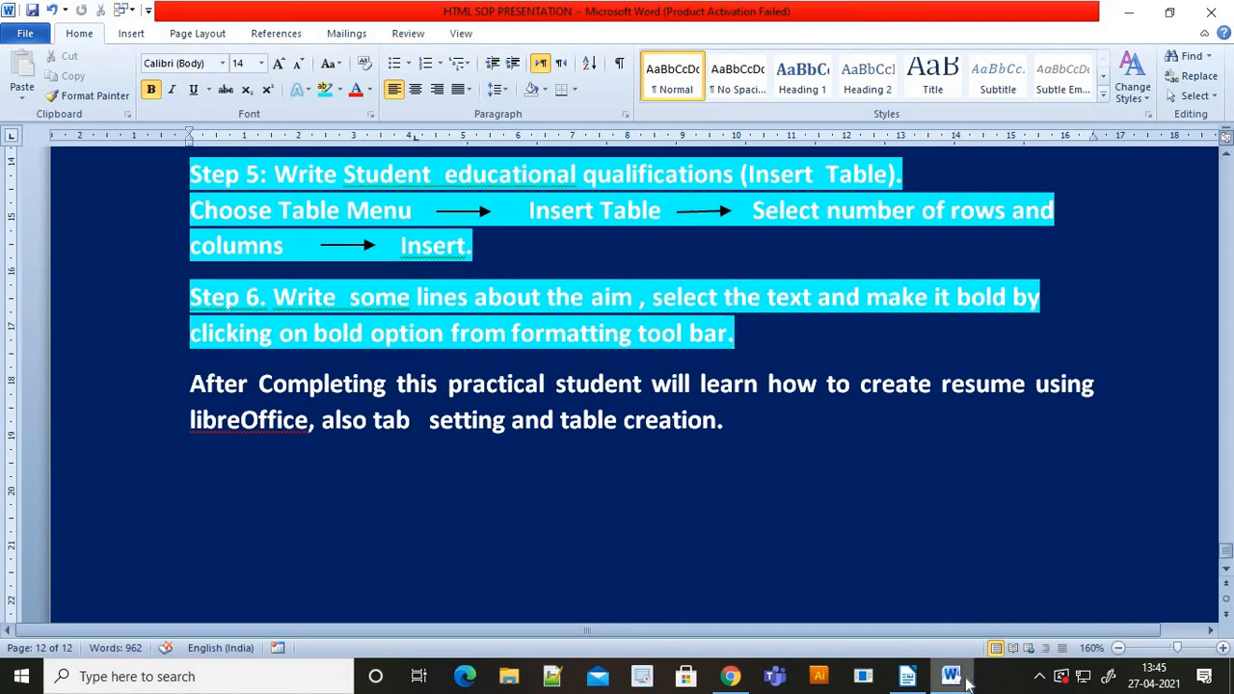
pyautogui.hotkey('alt', 'Tab')
# - Zoom the Writer view out, then back in a few steps, to review the whole resume page
pyautogui.scroll(2, 823, 562)
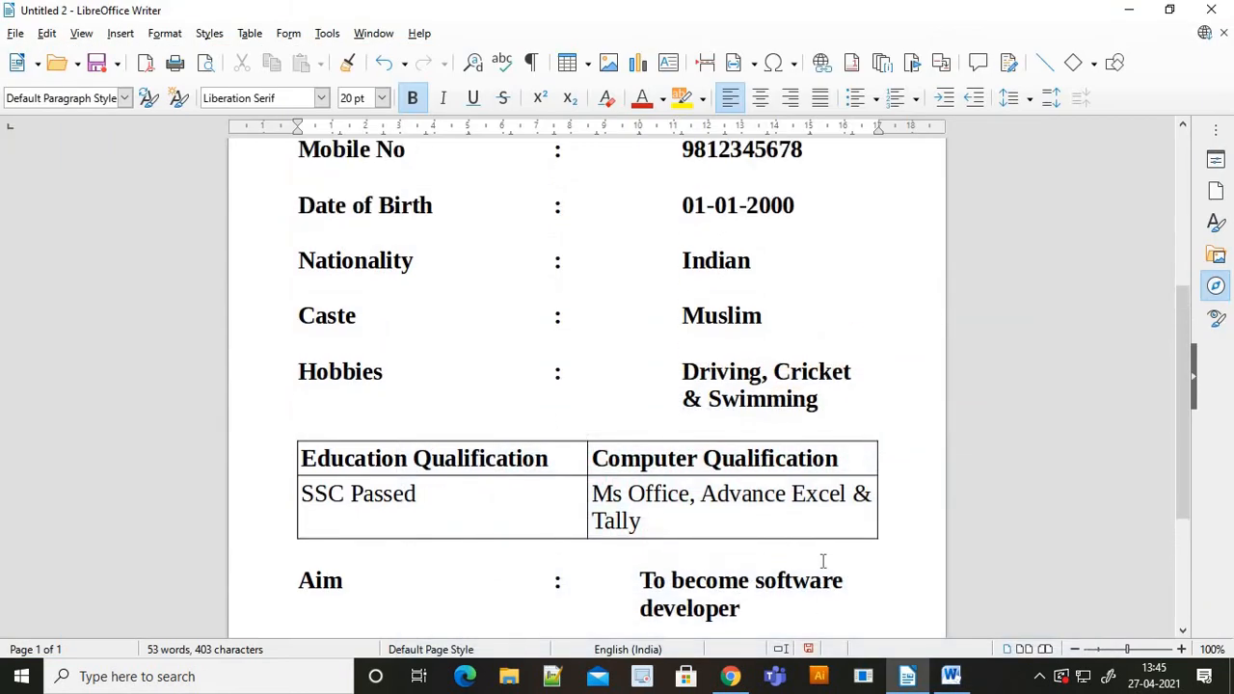
pyautogui.scroll(3, 823, 562)
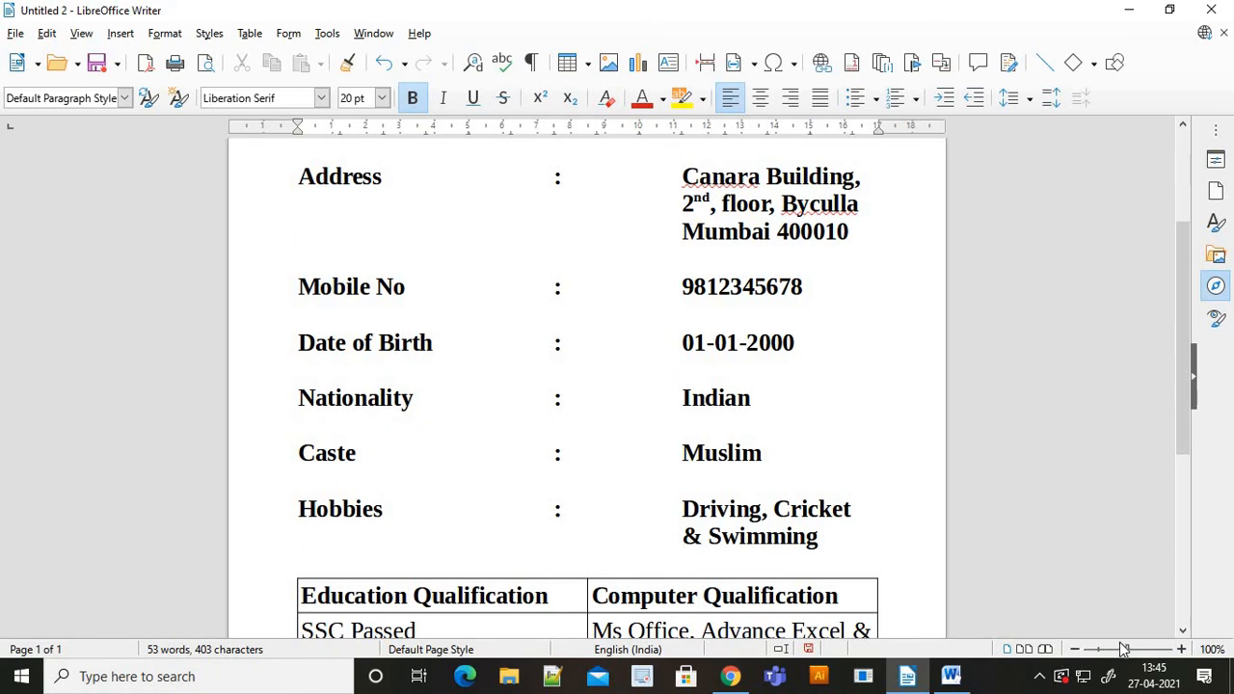
pyautogui.moveTo(1128, 653); pyautogui.dragTo(1105, 658)
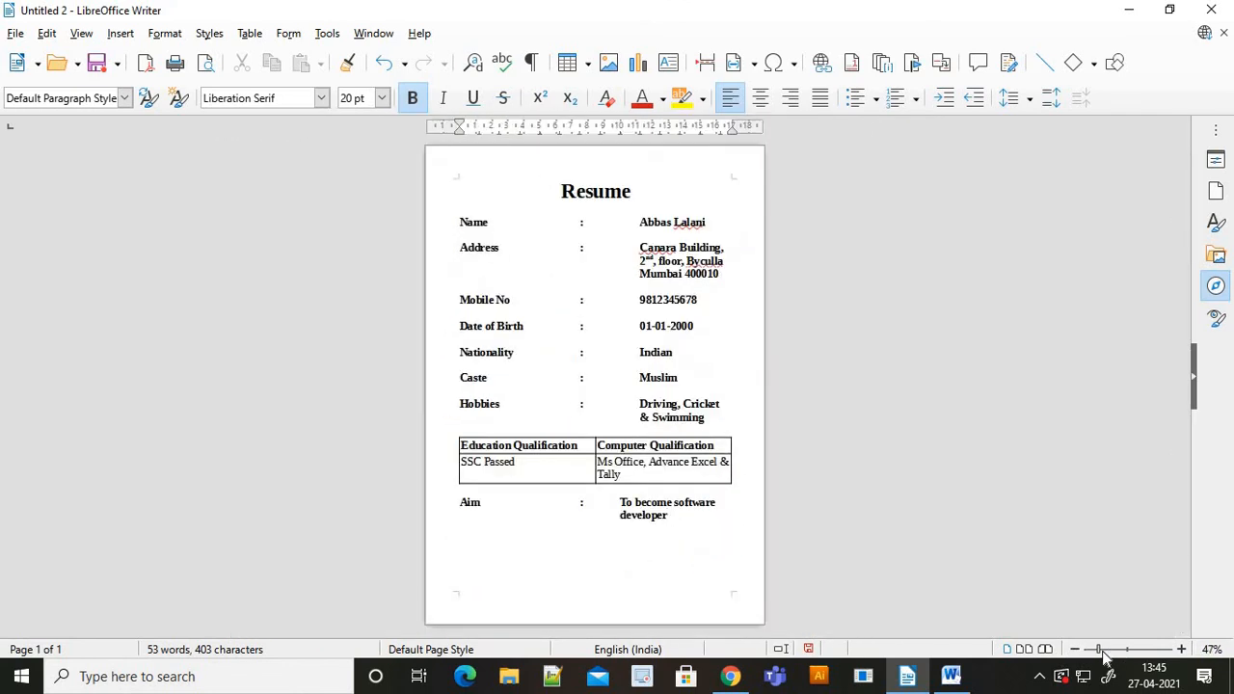
pyautogui.click(1183, 649)
pyautogui.click(1183, 649)
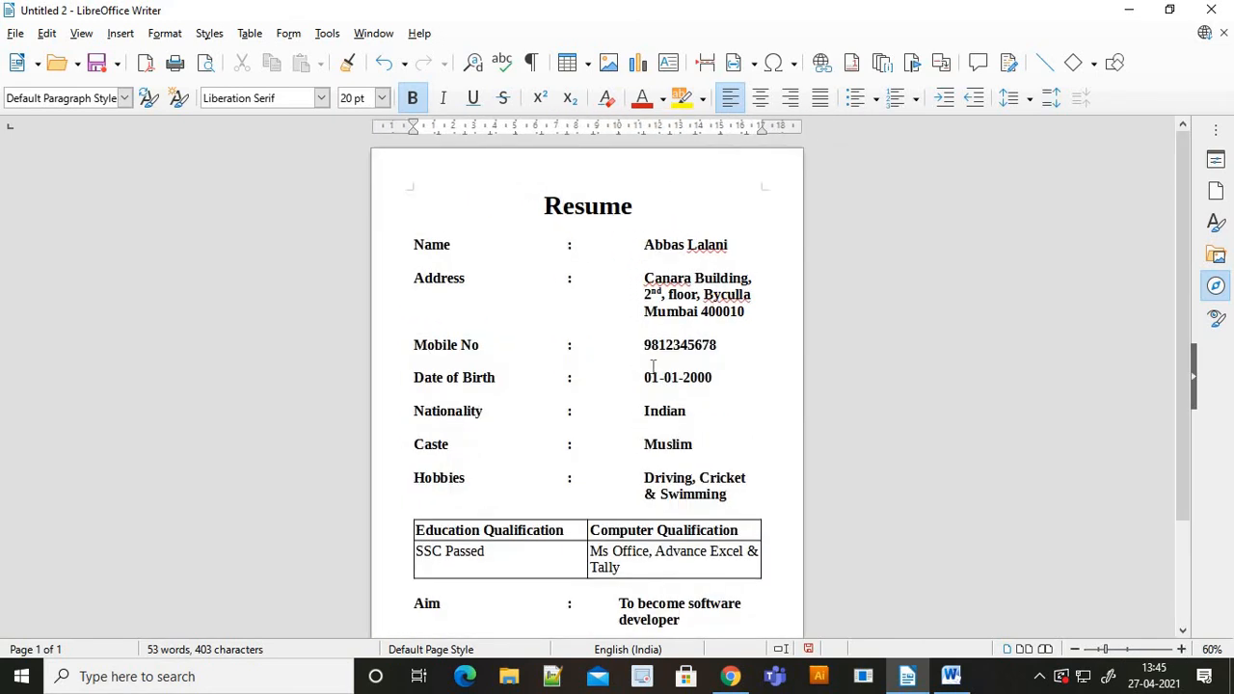
pyautogui.scroll(-2, 653, 363)
pyautogui.click(1183, 649)
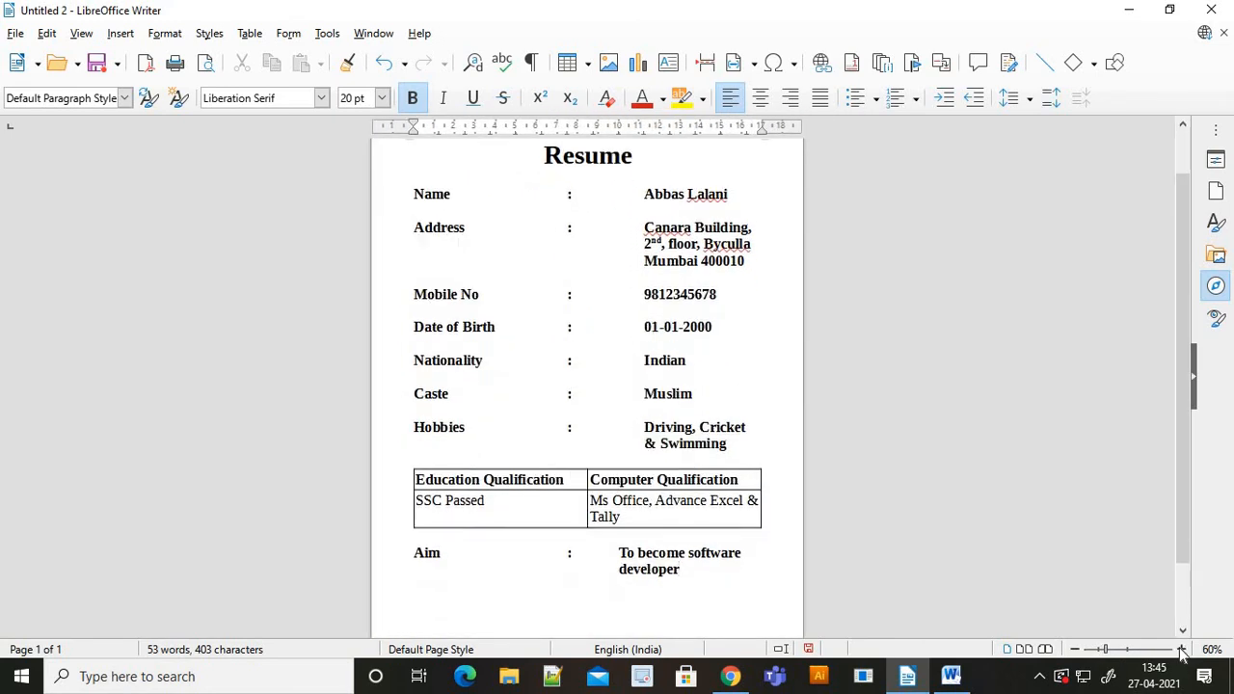
# - Switch to the Word 'SOP 1: Create a Resume' document and scroll its opening
pyautogui.click(950, 676)
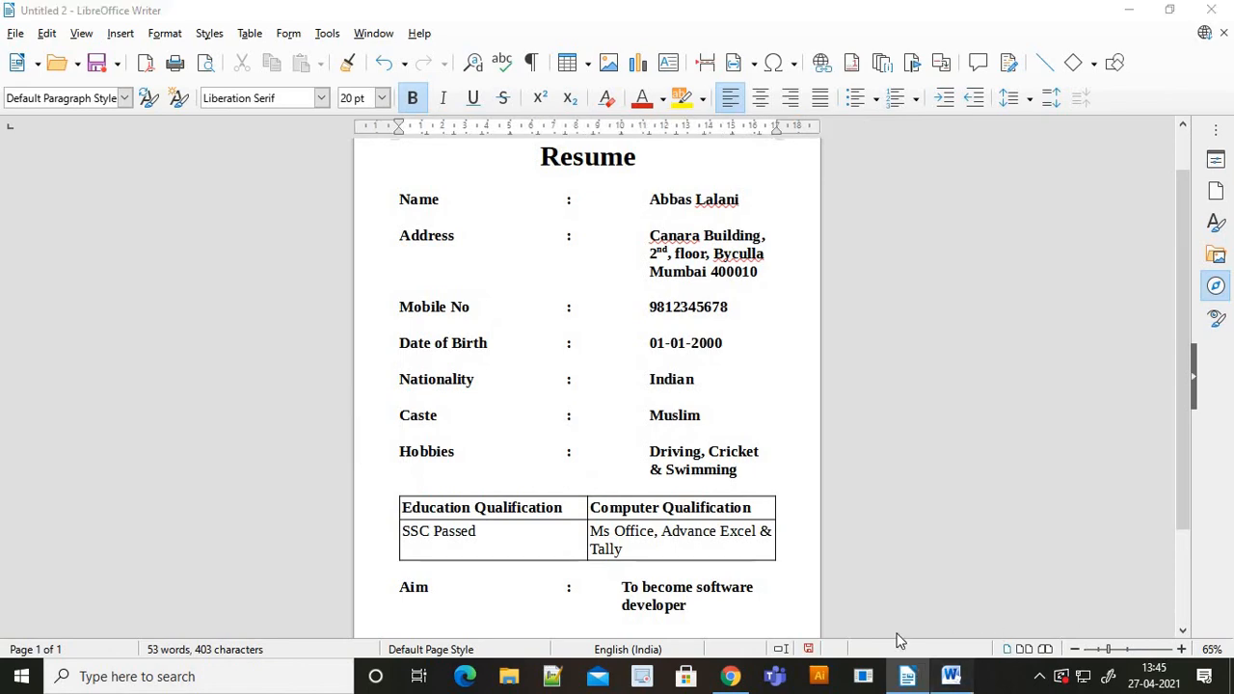
pyautogui.scroll(10, 373, 281)
pyautogui.scroll(-2, 373, 281)
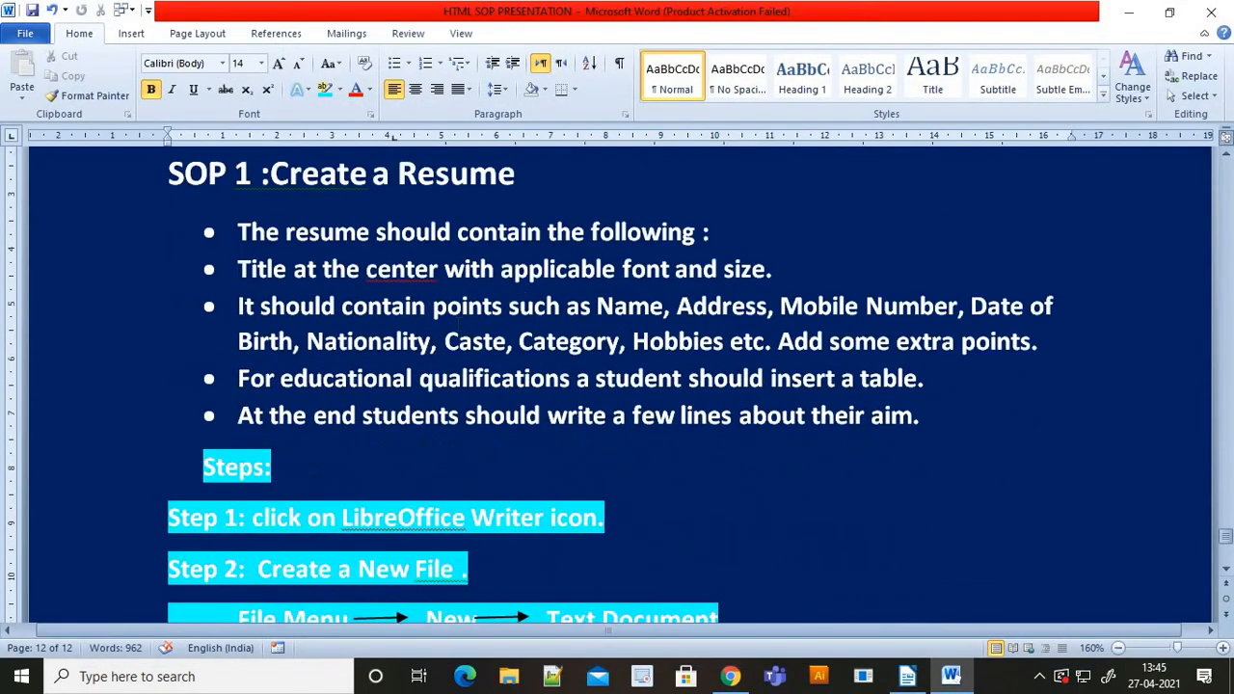
# - Compare Word's SOP requirements list against the Writer resume, ending back in Writer
pyautogui.scroll(2, 373, 281)
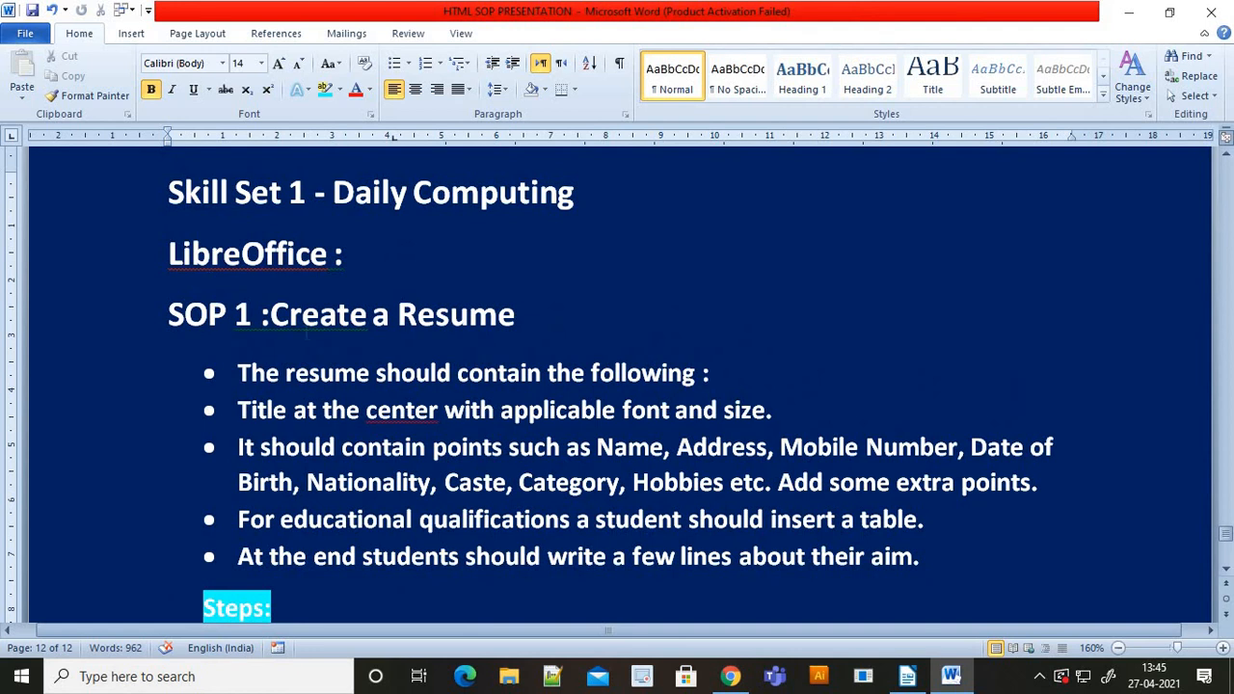
pyautogui.scroll(-1, 448, 303)
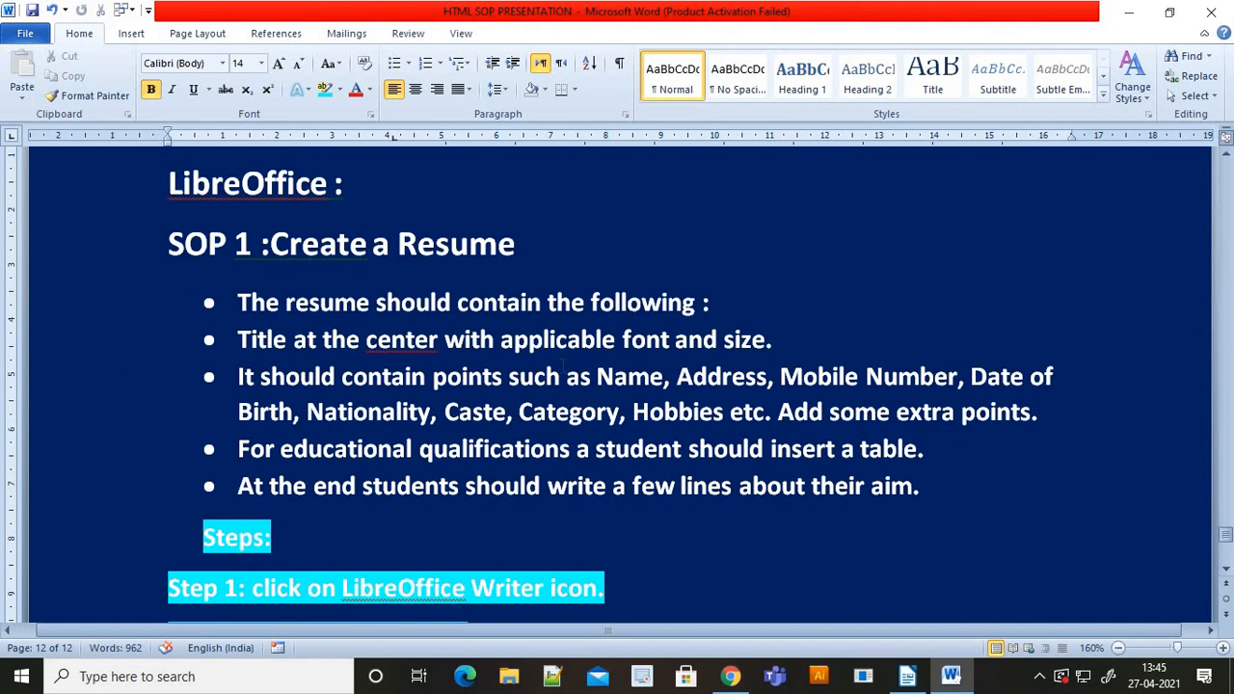
pyautogui.hotkey('alt', 'Tab')
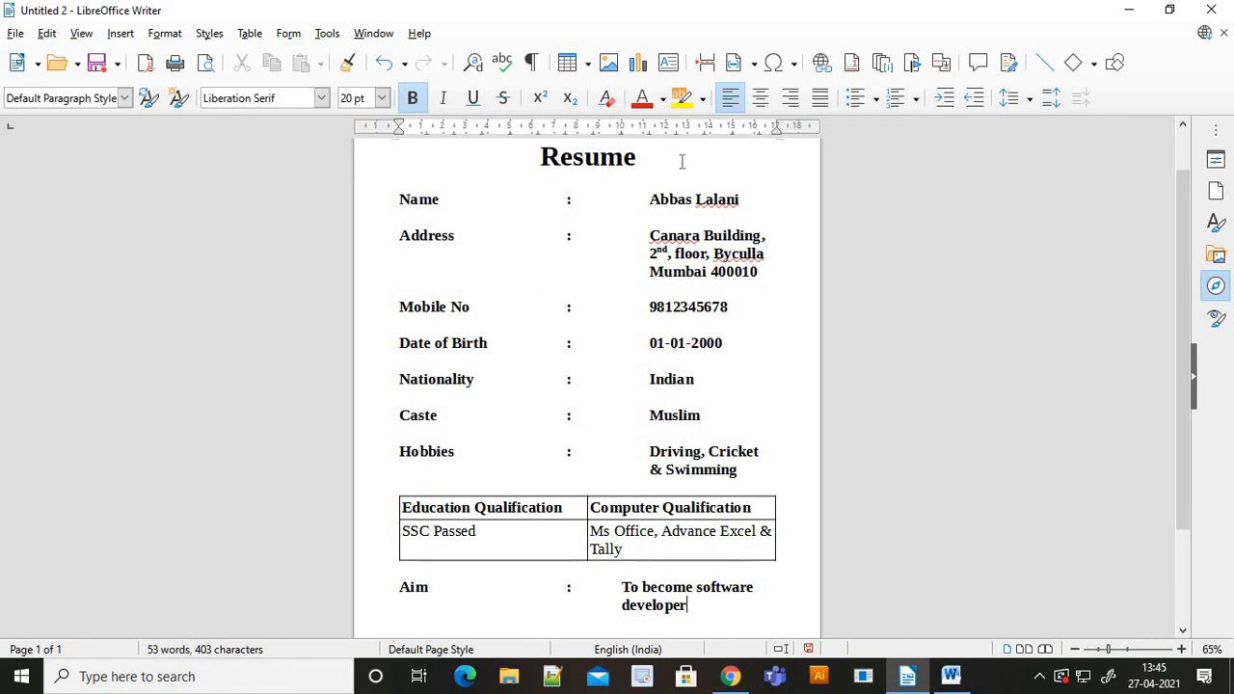
pyautogui.hotkey('alt', 'Tab')
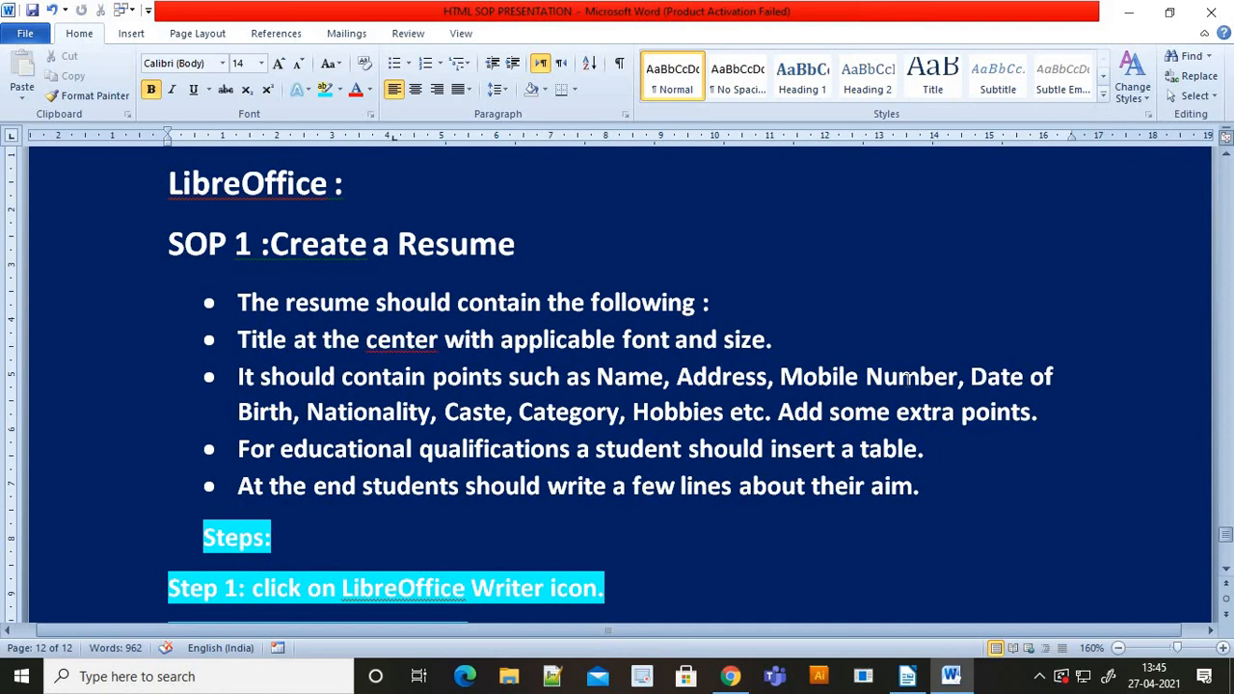
pyautogui.hotkey('alt', 'Tab')
# - Select the details block from Name through Hobbies and briefly check Word's steps
pyautogui.moveTo(395, 193); pyautogui.dragTo(400, 218)
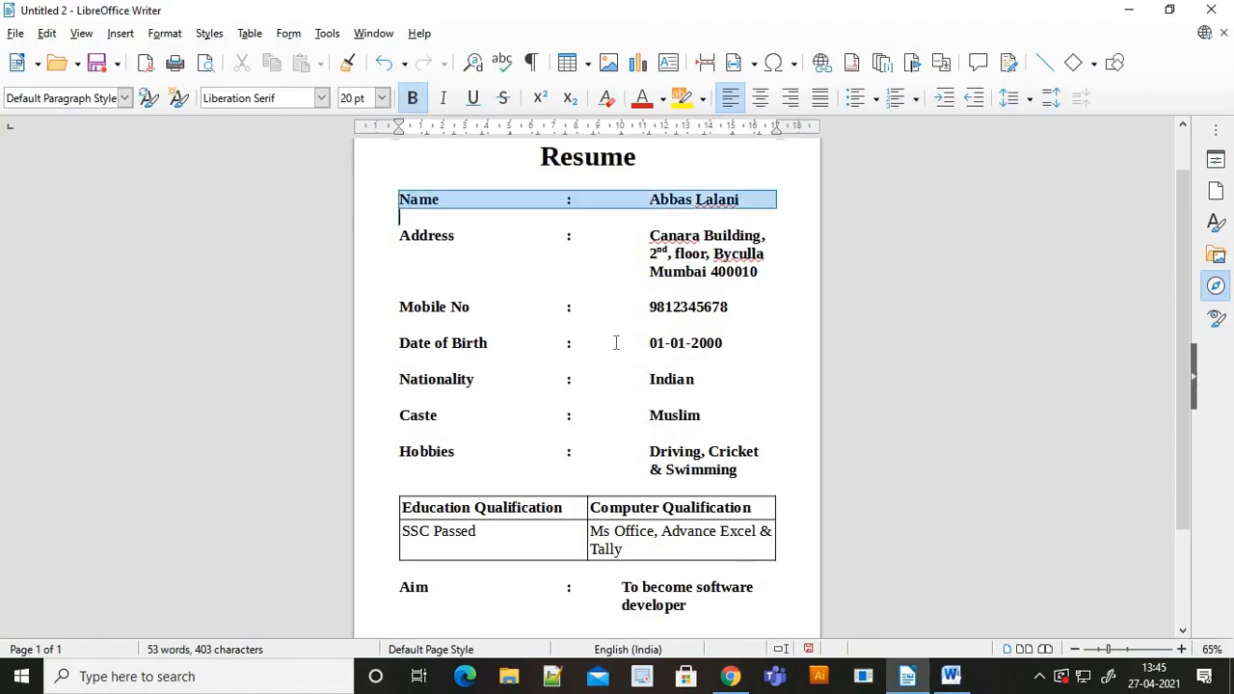
pyautogui.moveTo(615, 343); pyautogui.dragTo(769, 480)
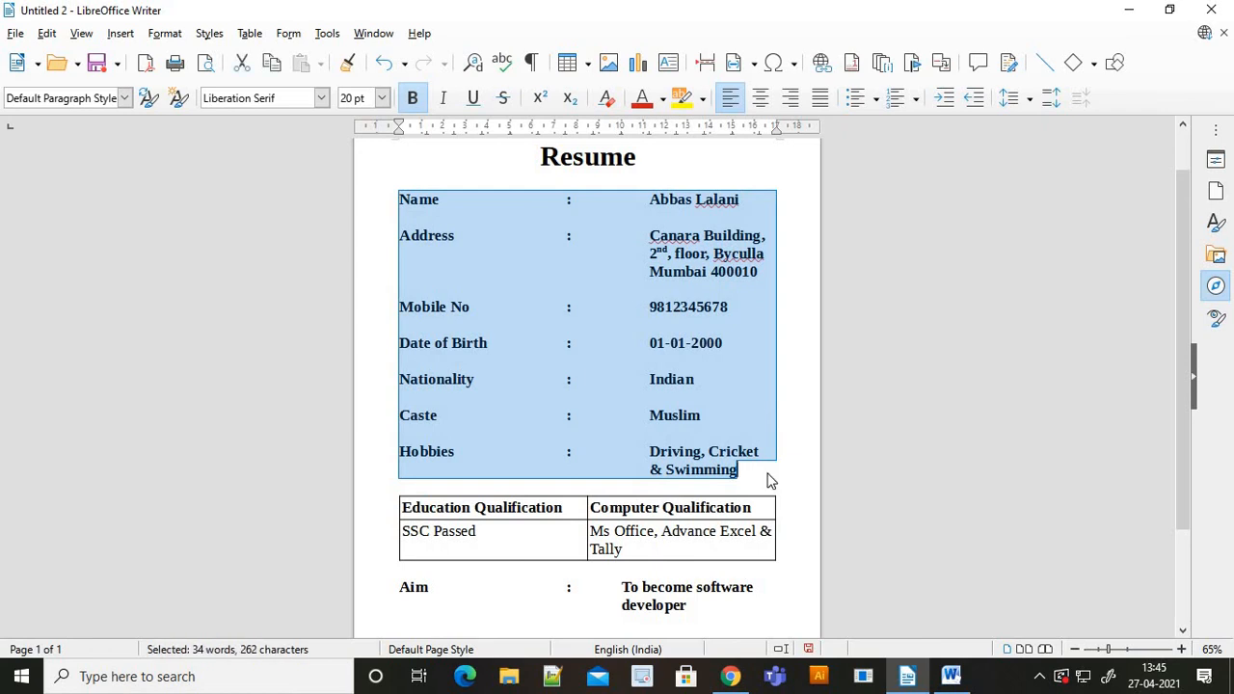
pyautogui.hotkey('alt', 'Tab')
pyautogui.scroll(-1, 617, 386)
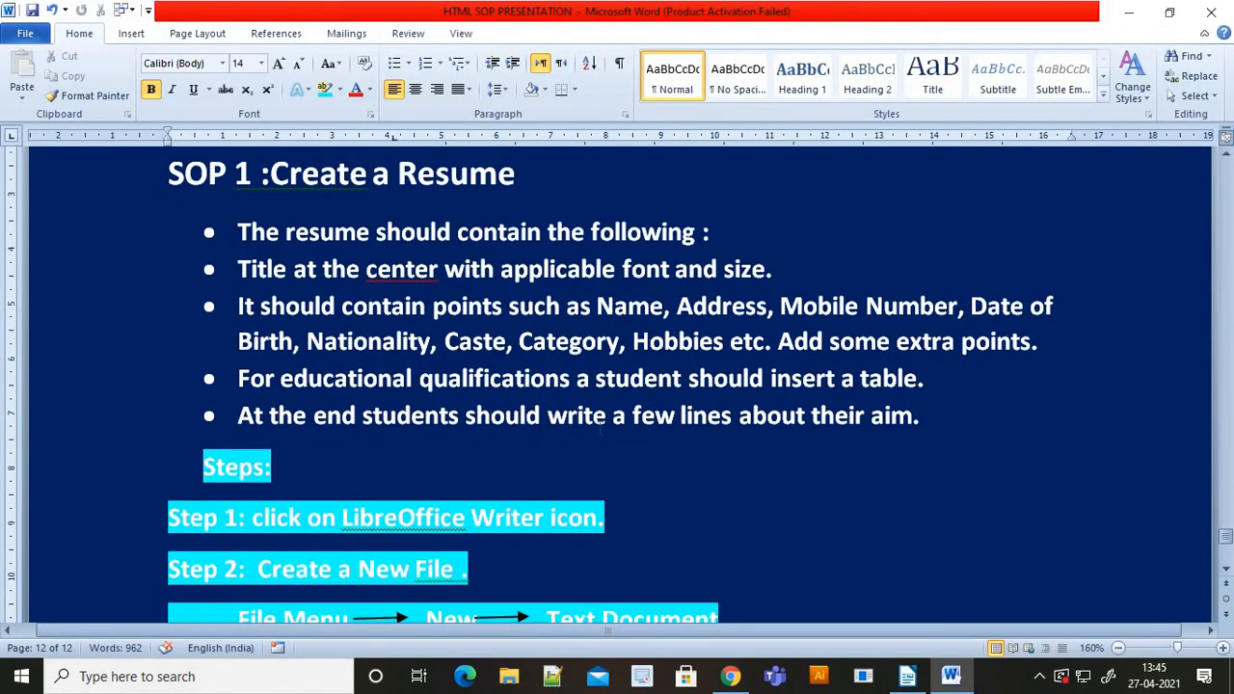
pyautogui.hotkey('alt', 'Tab')
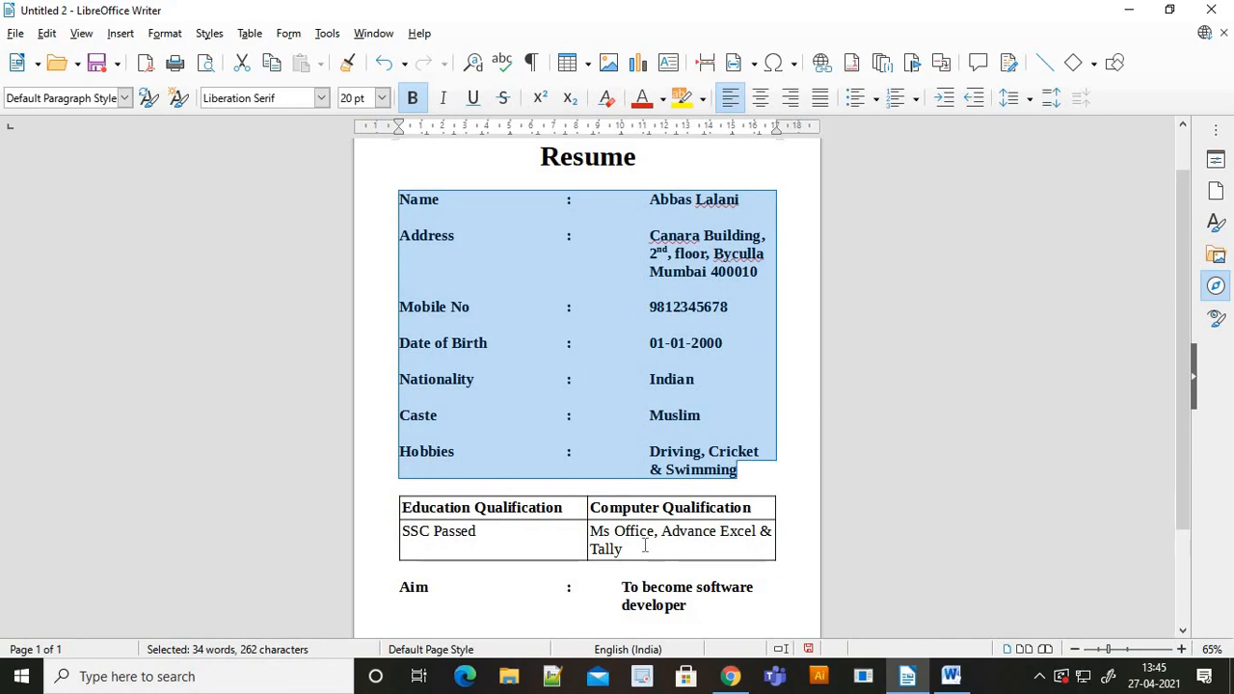
# - Scroll further down Word's instructions, then return to the Writer resume
pyautogui.hotkey('alt', 'Tab')
pyautogui.scroll(-3, 617, 386)
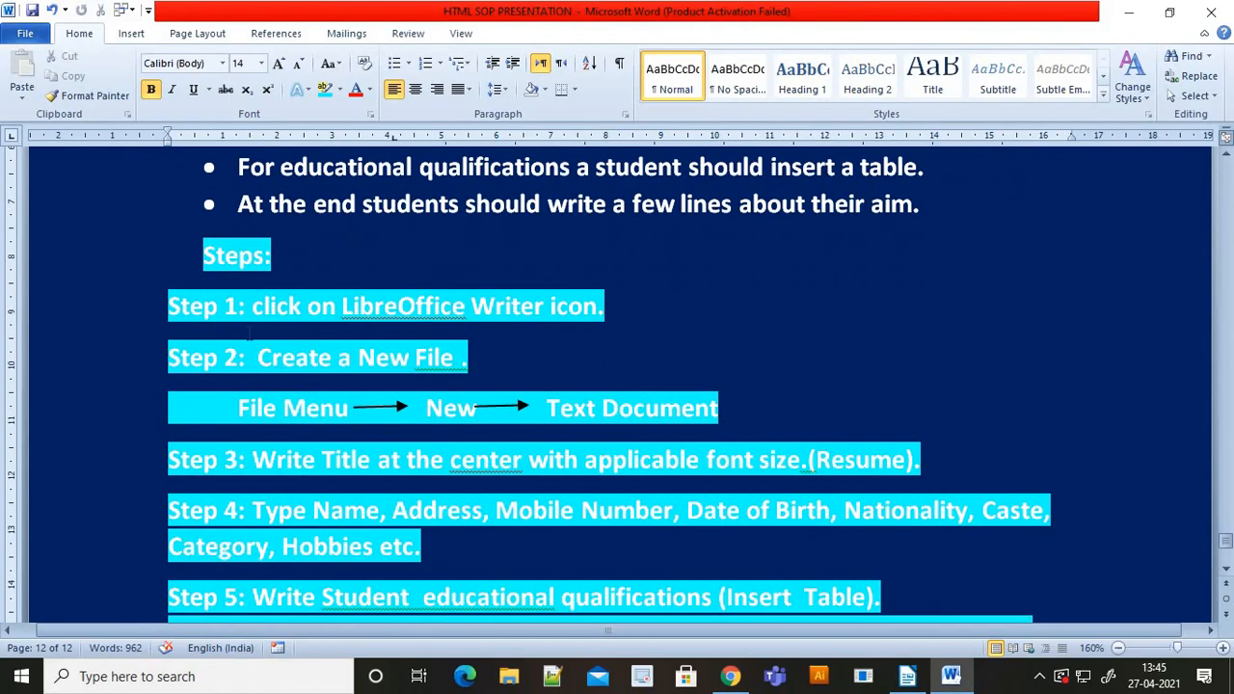
pyautogui.scroll(-5, 249, 333)
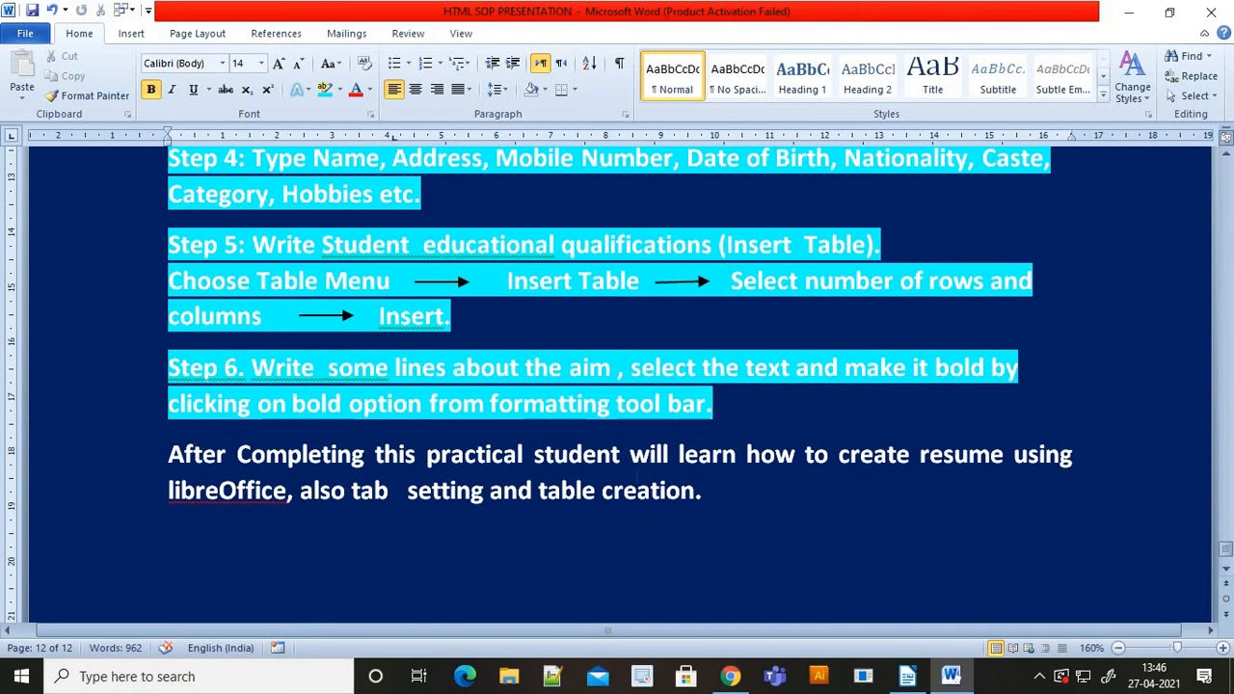
pyautogui.hotkey('alt', 'Tab')
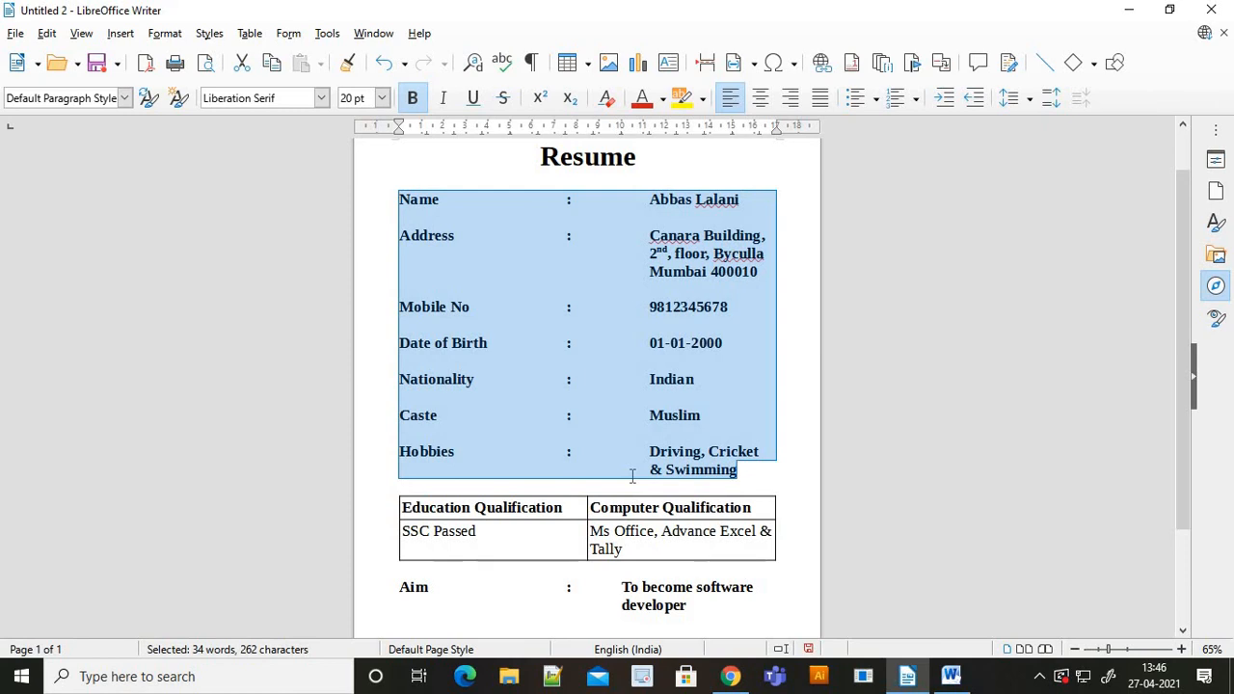